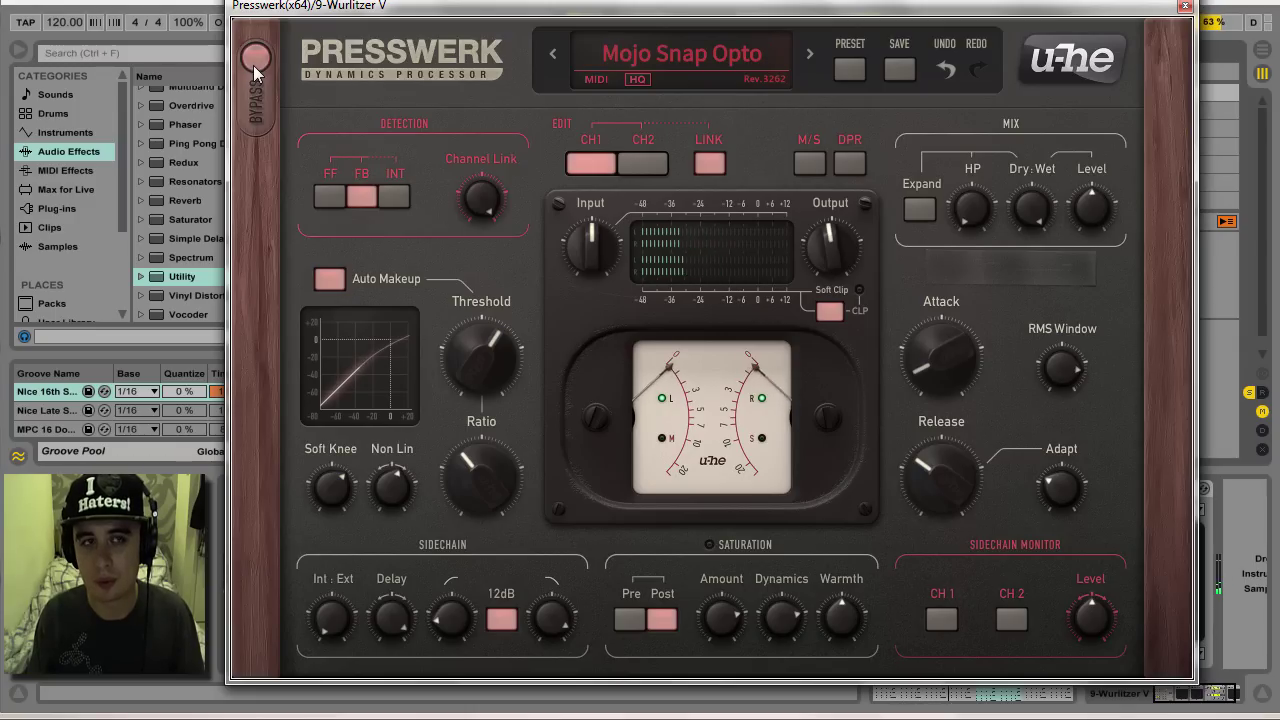
Step: Turn off Presswerk's bypass on the Wurlitzer track and close the plug-in window
left_click(255, 60)
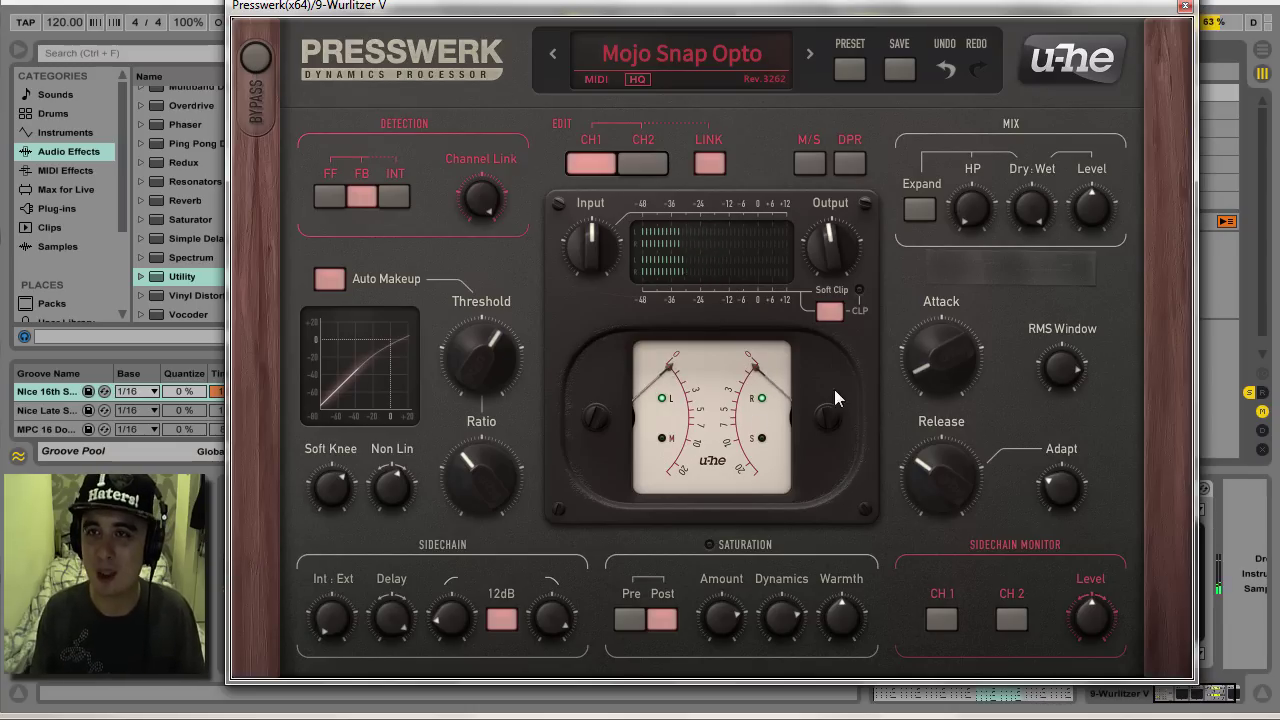
left_click(1185, 6)
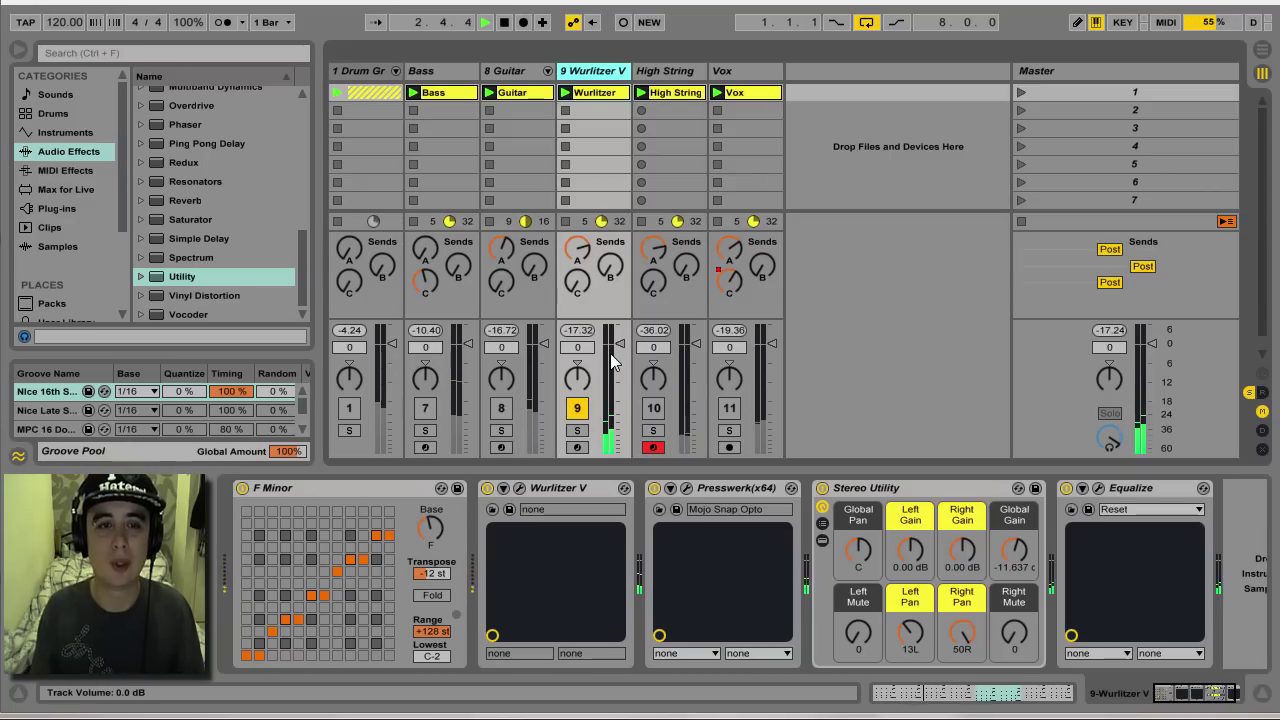
Step: Activate the Guitar, Bass and Drum tracks to hear them with the Wurlitzer, and stop playback
left_click(501, 408)
left_click(432, 411)
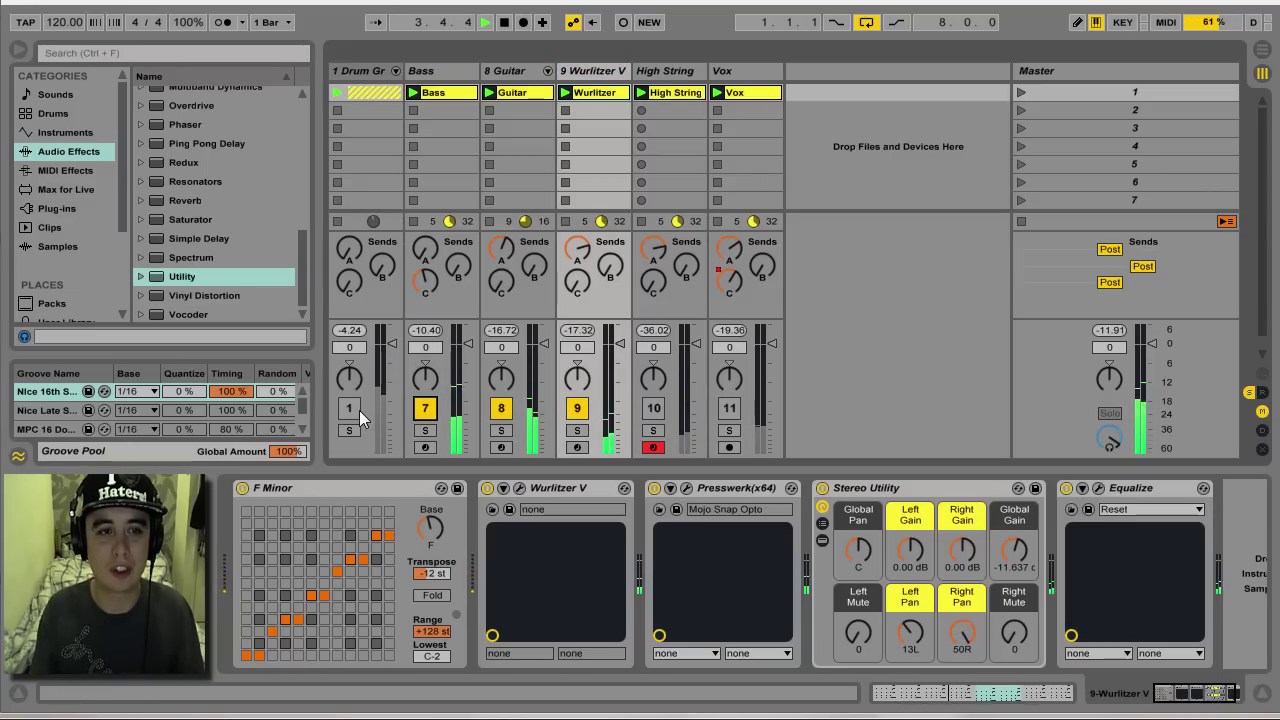
left_click(352, 409)
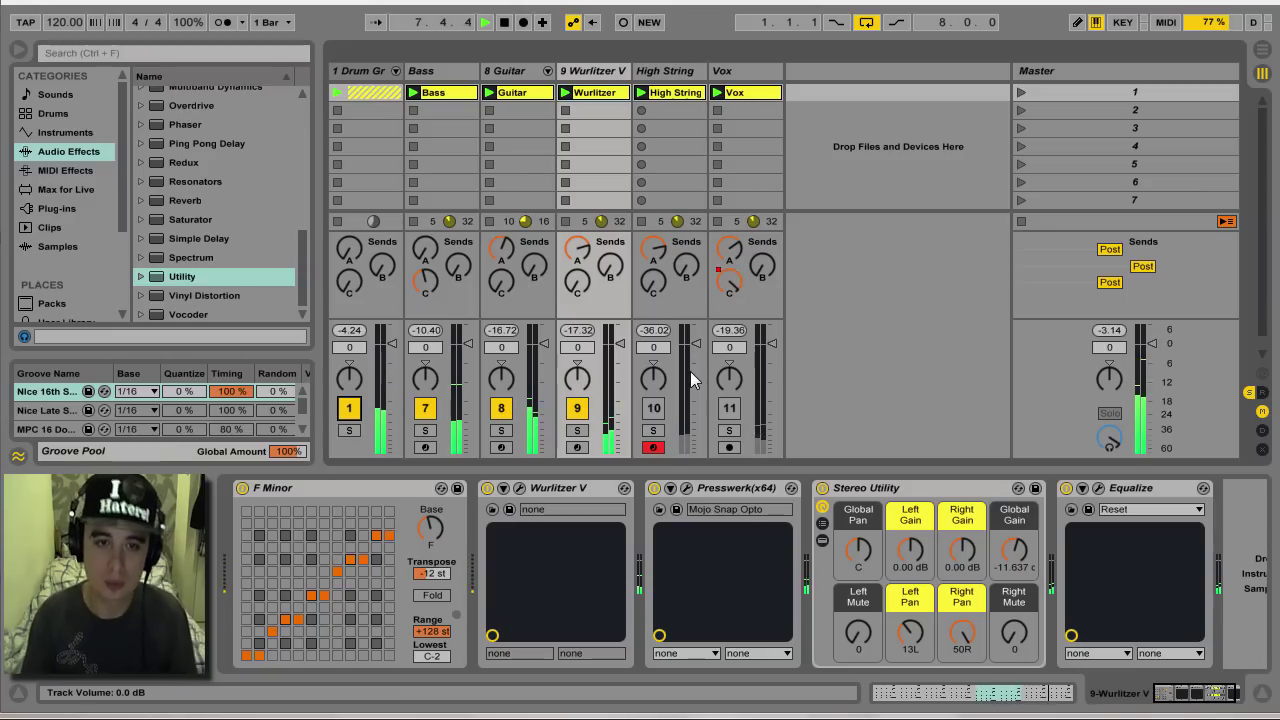
key("space")
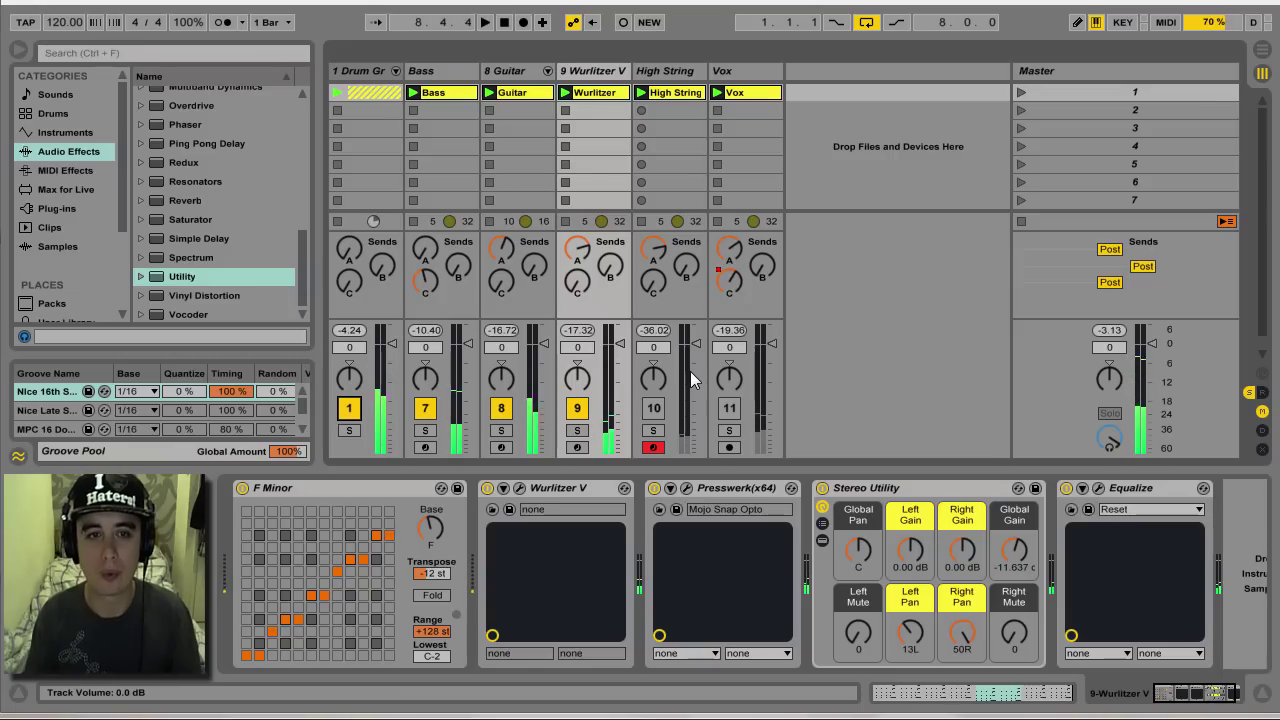
Step: Deactivate the Drum, Bass, Guitar and Wurlitzer tracks and select the Vox track to show its devices
left_click(432, 407)
left_click(501, 408)
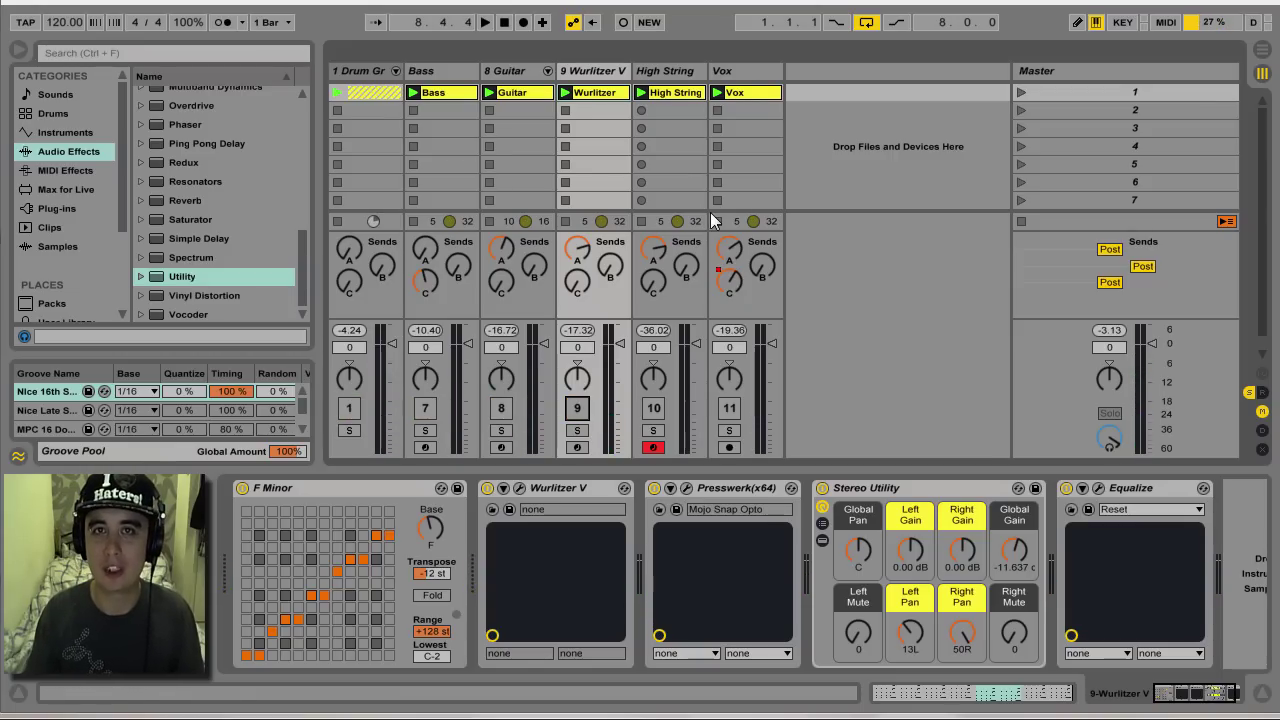
left_click(744, 74)
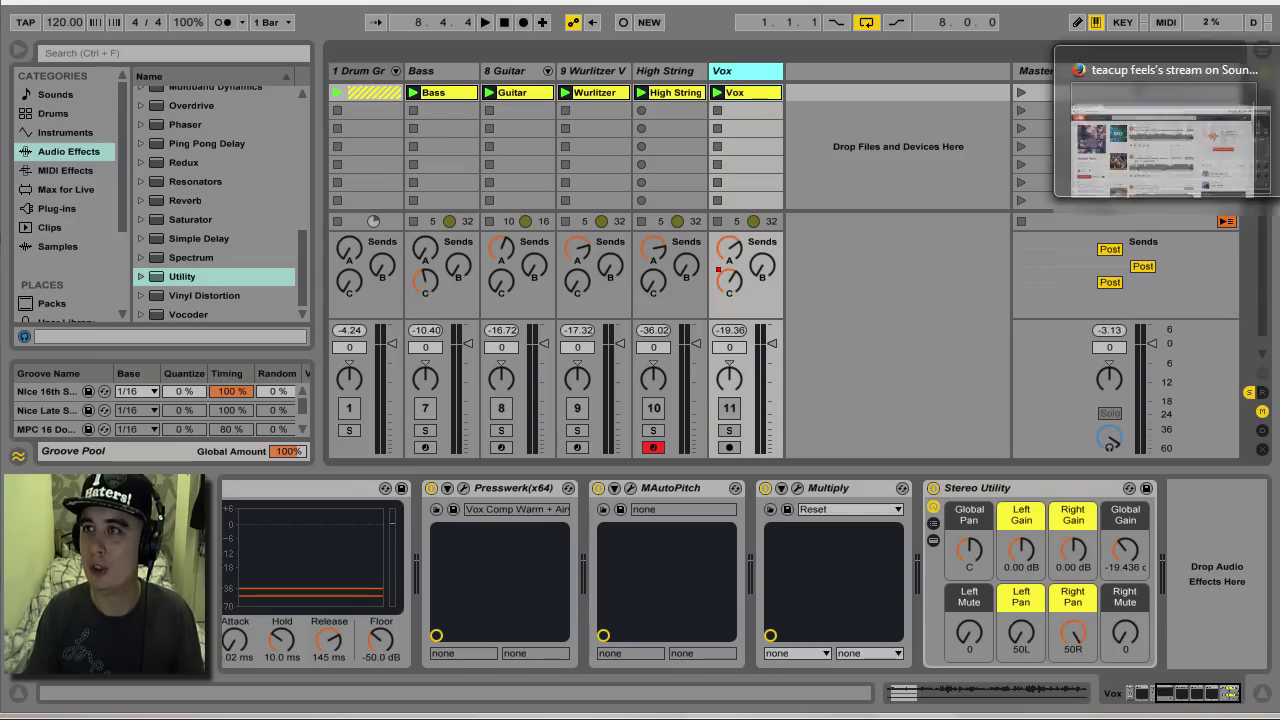
Step: Switch to Firefox to view the featured vocalist's SoundCloud profile, and return to Ableton Live
left_click(1278, 56)
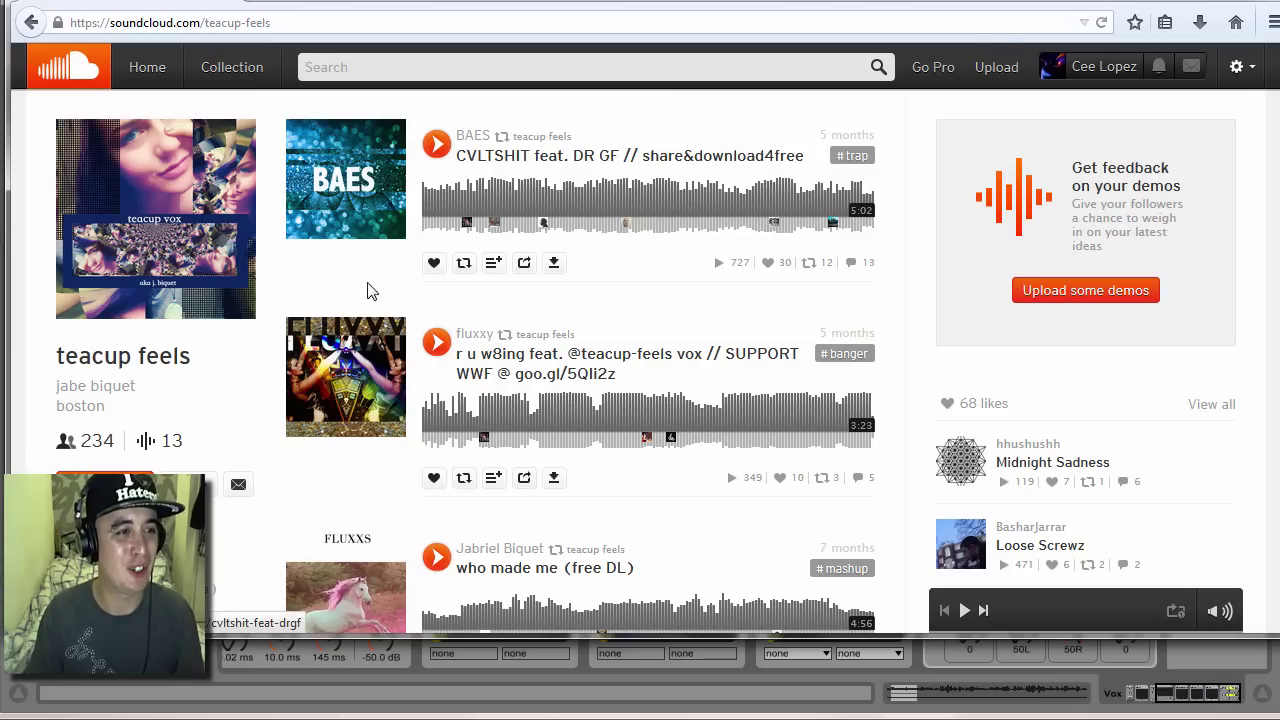
left_click(436, 341)
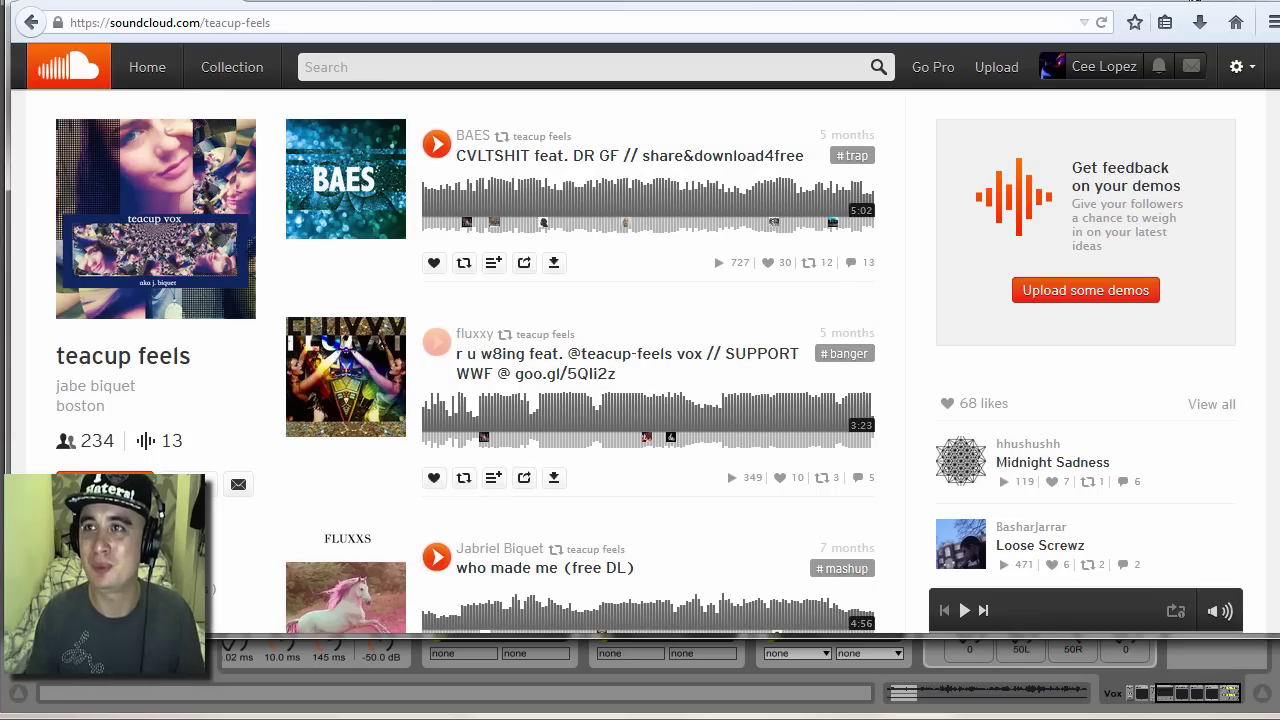
left_click(1194, 1)
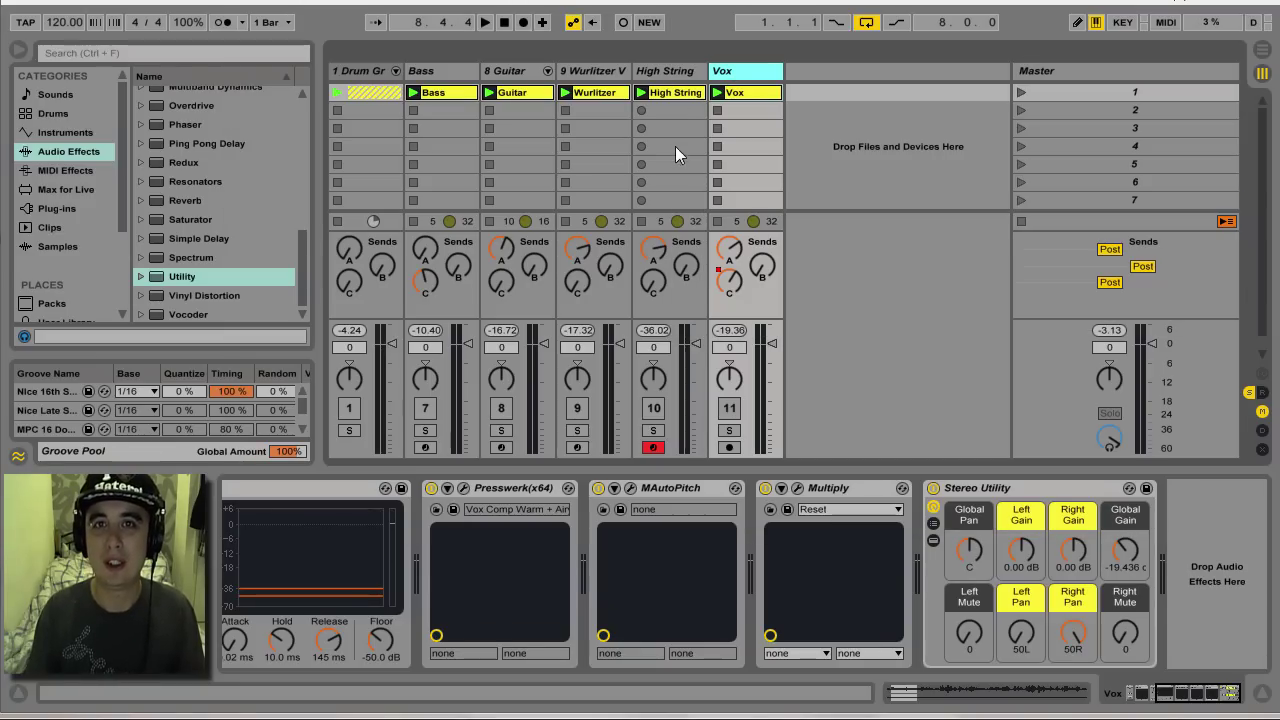
Step: Activate the Vox track and switch off its MAutoPitch and Multiply devices
left_click(731, 407)
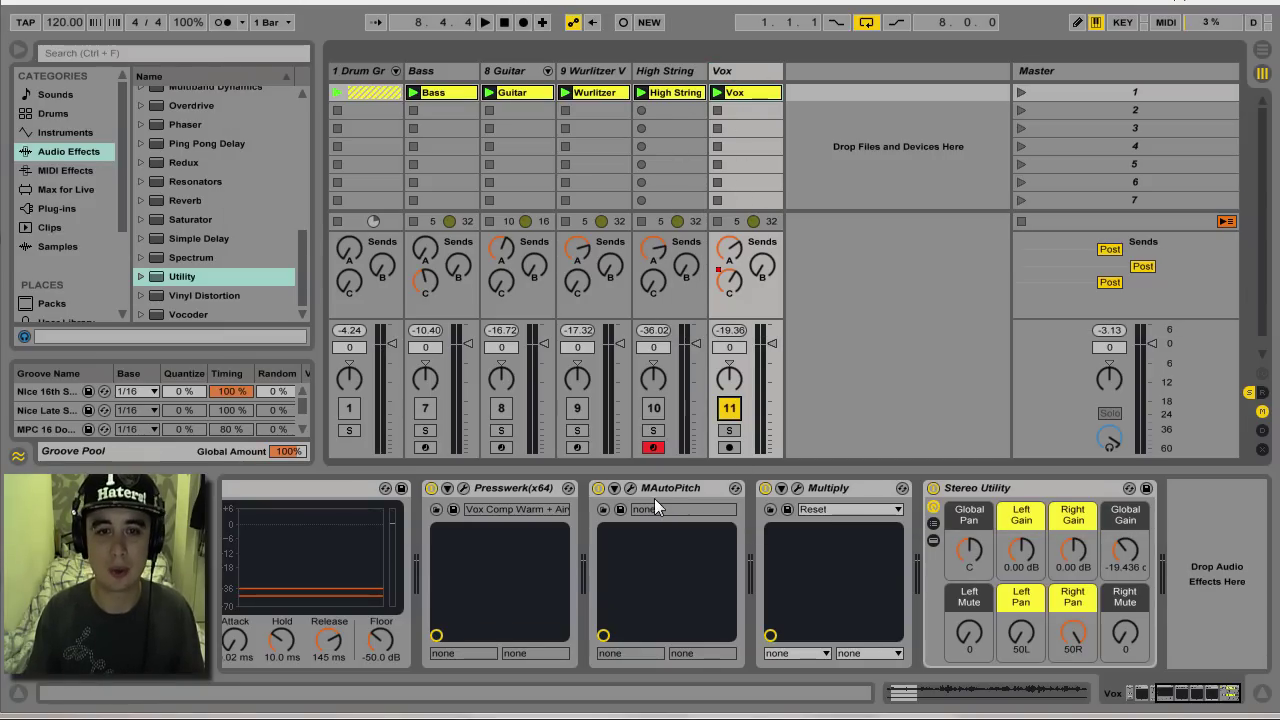
left_click(598, 490)
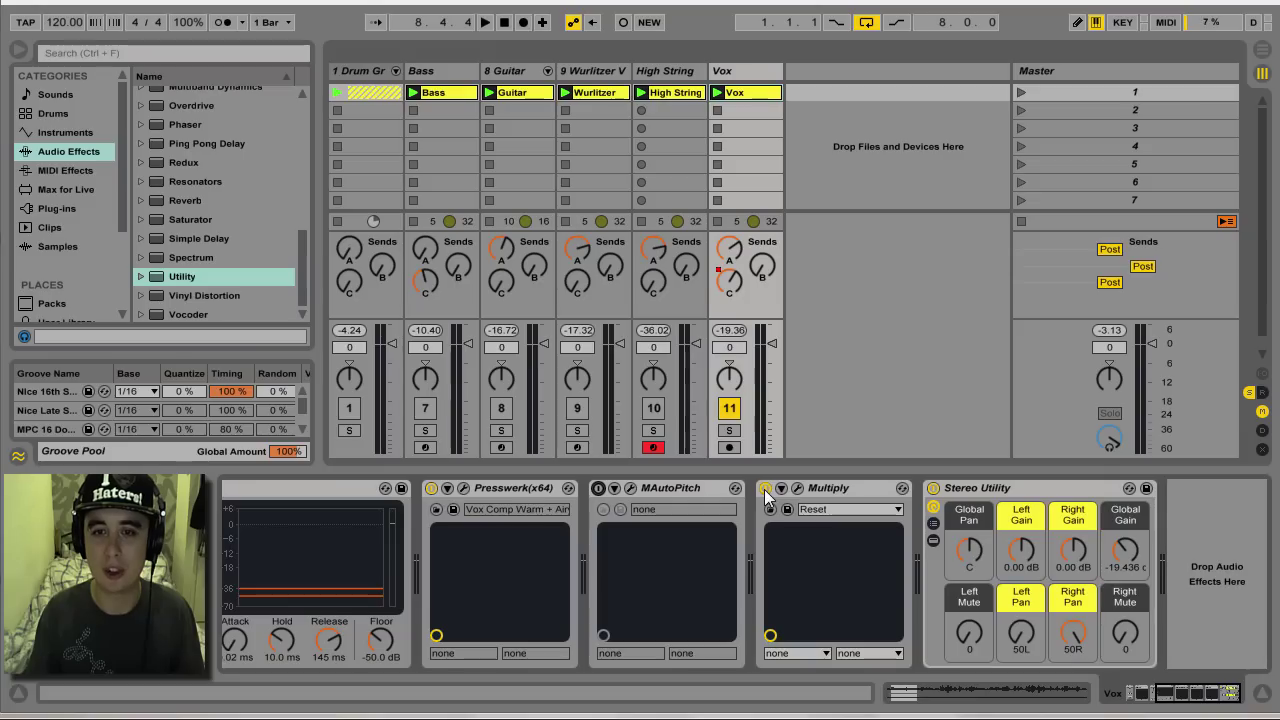
left_click(765, 489)
Step: Open Presswerk on the Vox track, enable its bypass, and launch scene 1 to play the vocal
left_click_drag(1180, 693, 1138, 693)
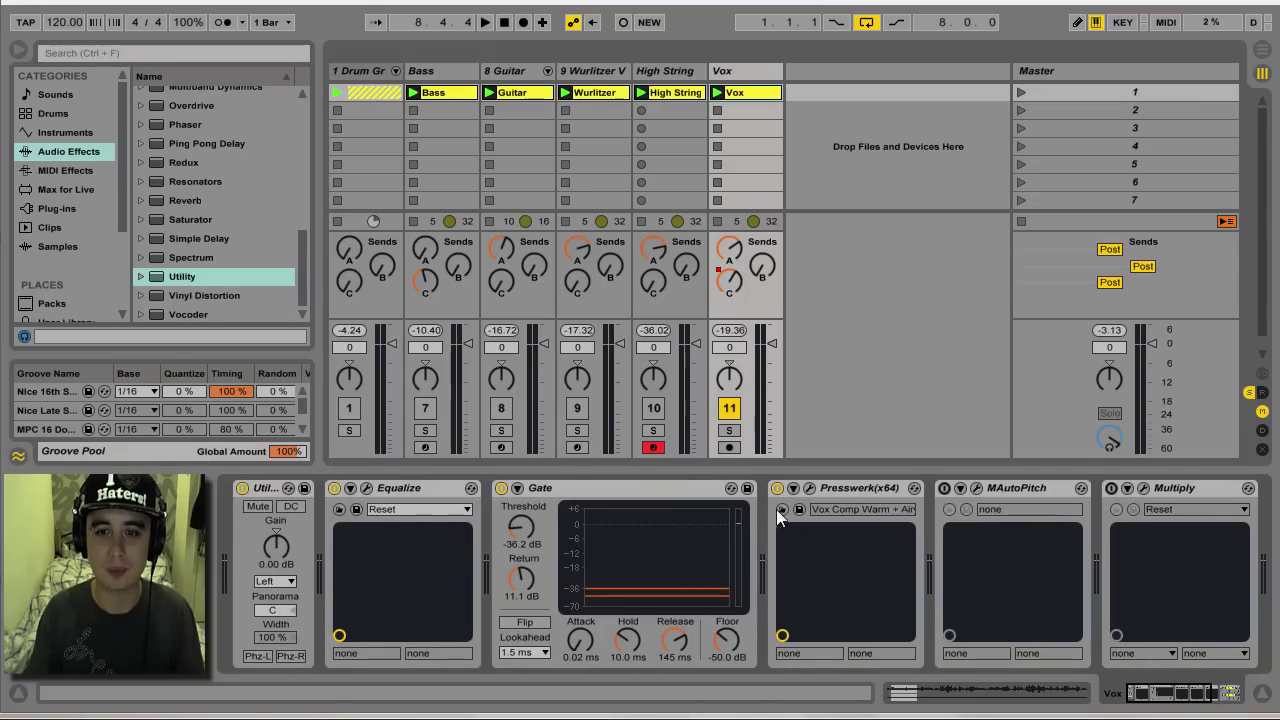
left_click(812, 490)
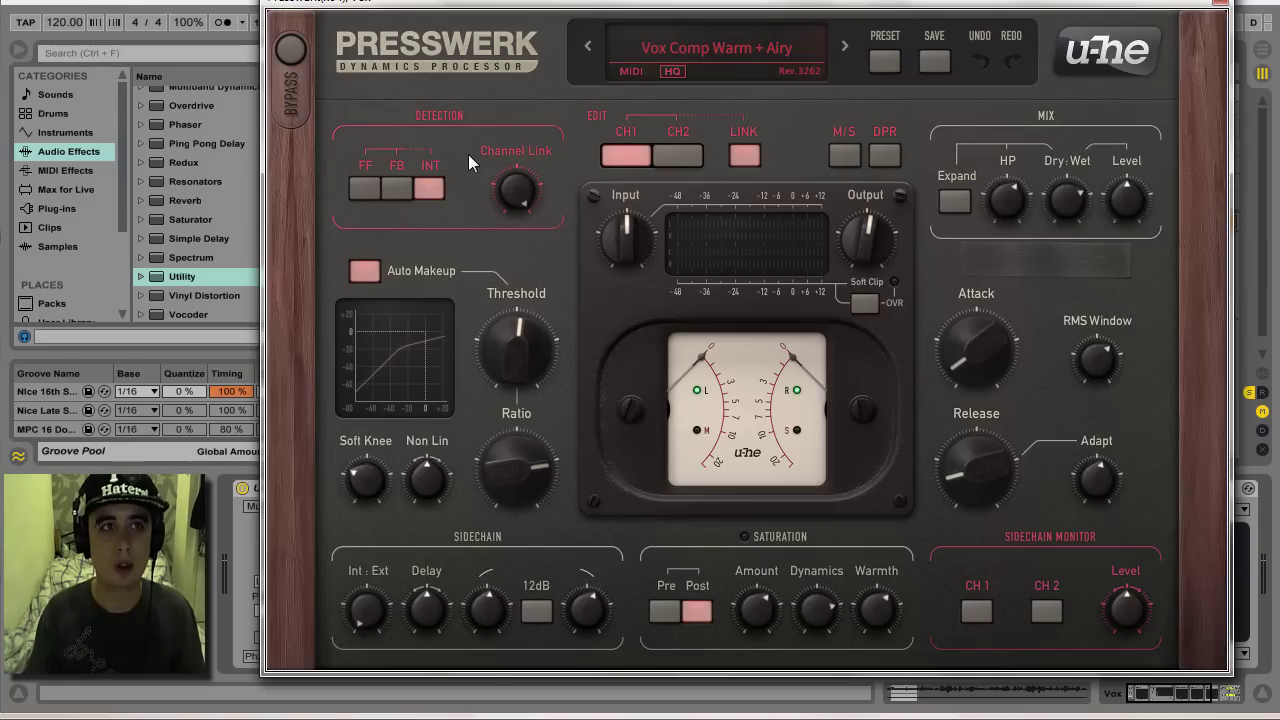
left_click(290, 52)
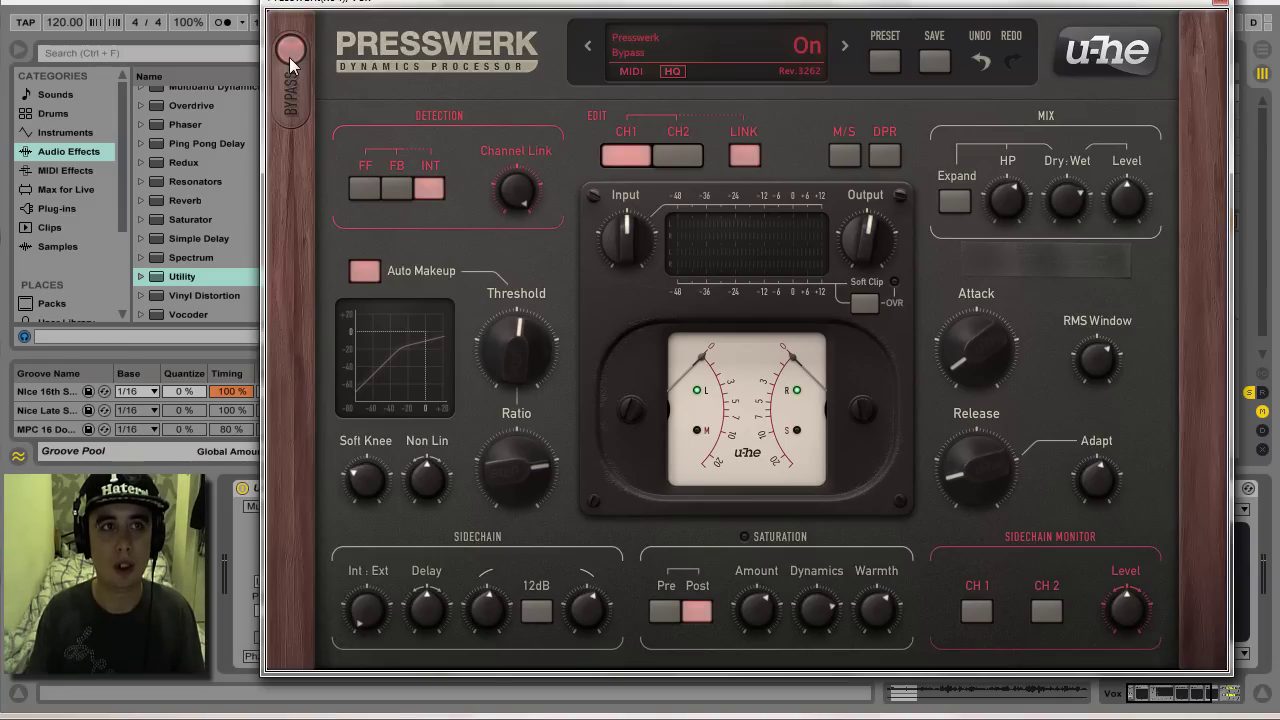
left_click_drag(465, 9, 234, 1)
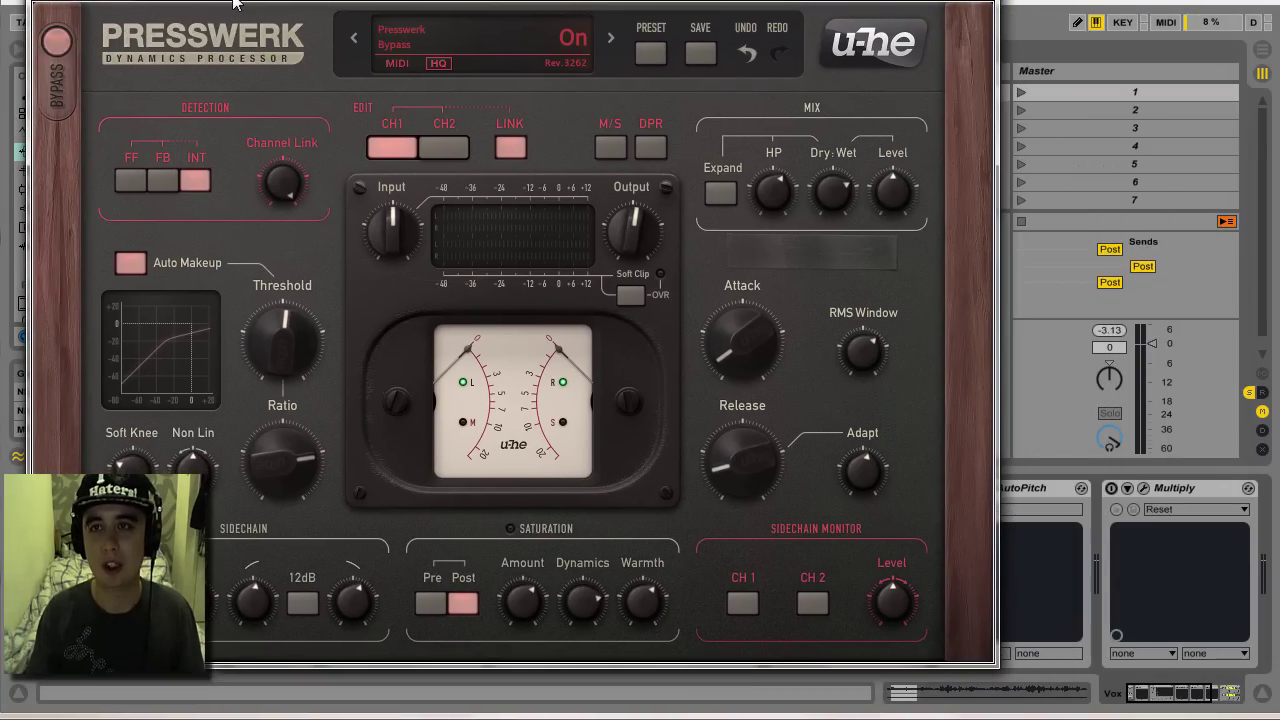
left_click(1020, 93)
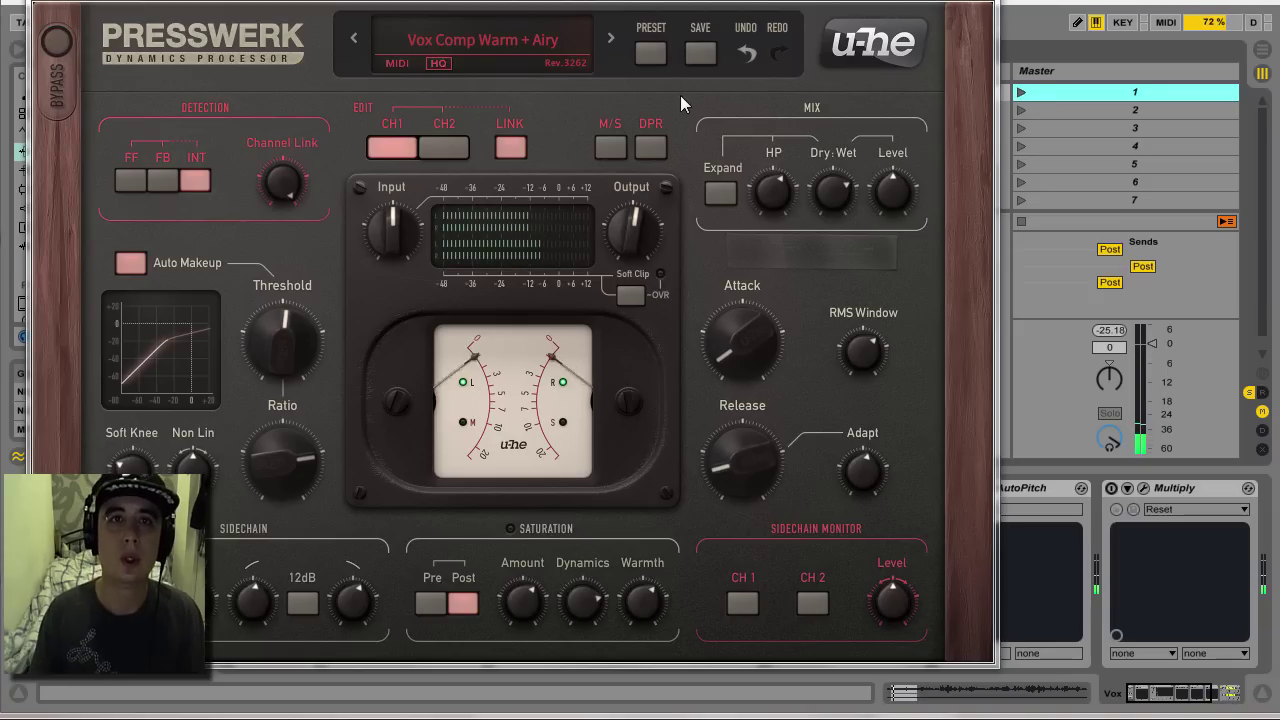
Step: Examine the description of the Vox Comp Warm + Airy preset in Presswerk's preset browser, and close the browser
left_click(643, 53)
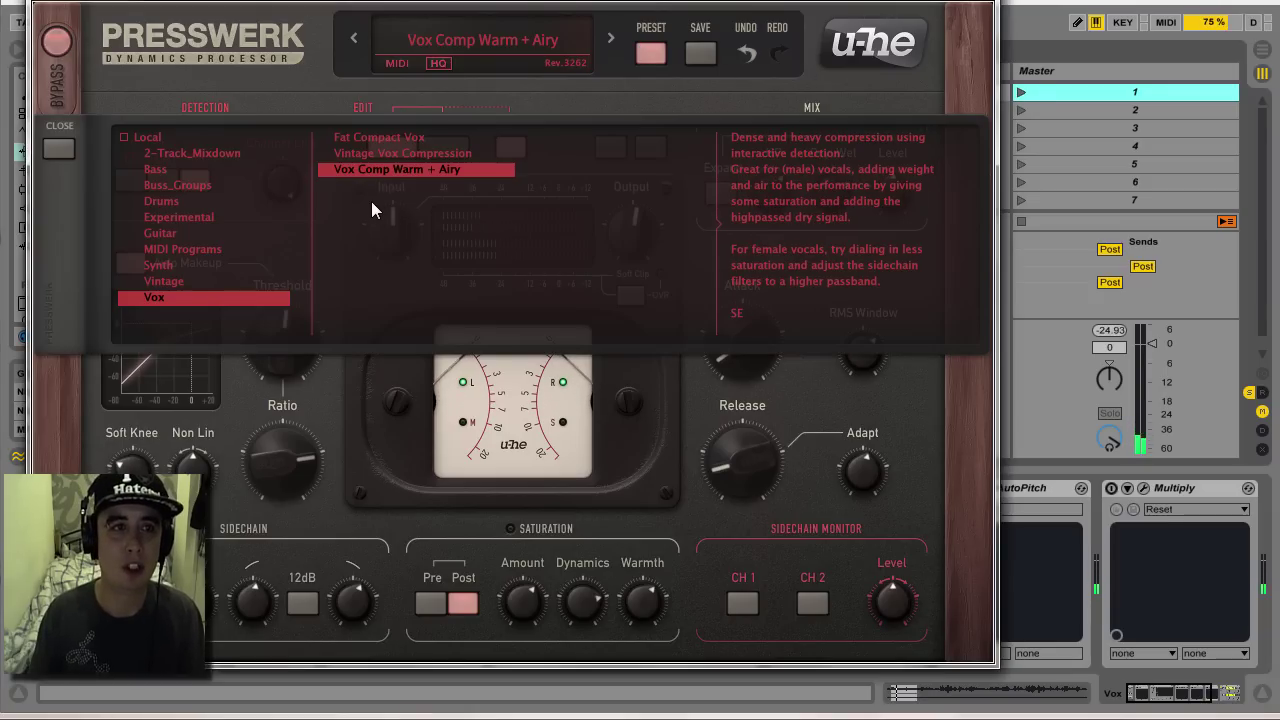
left_click_drag(576, 3, 740, 0)
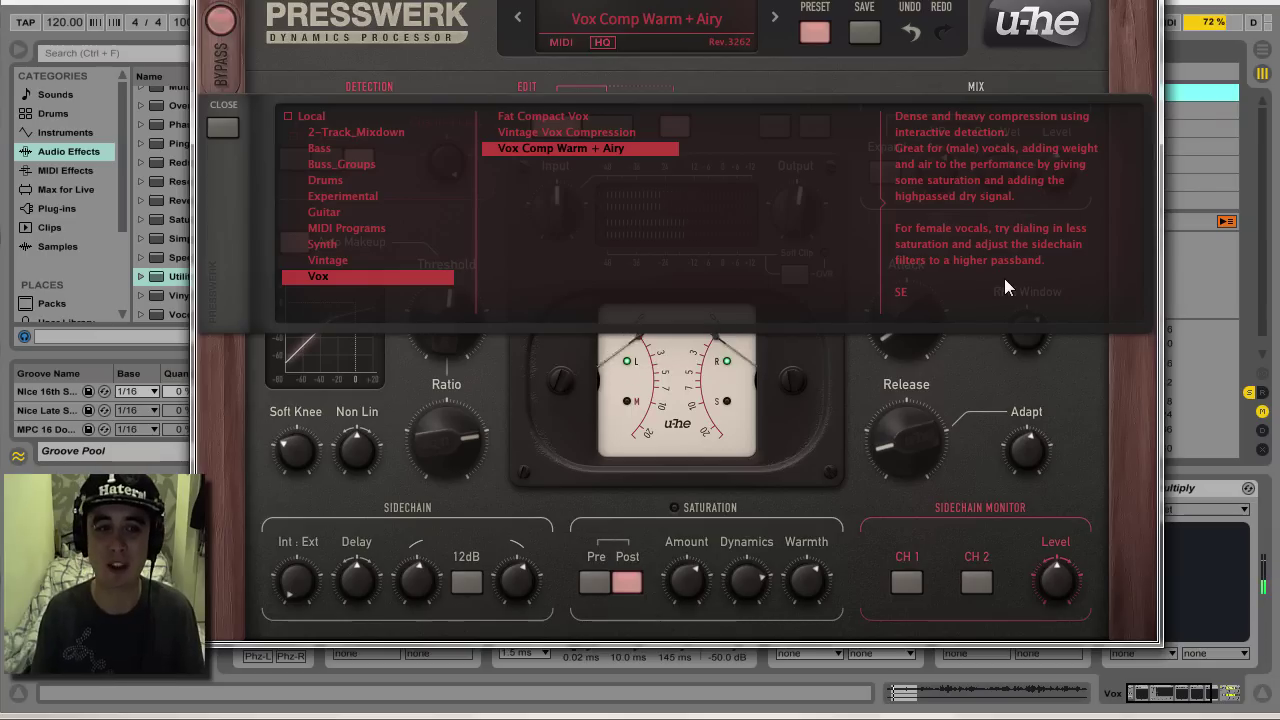
left_click(222, 126)
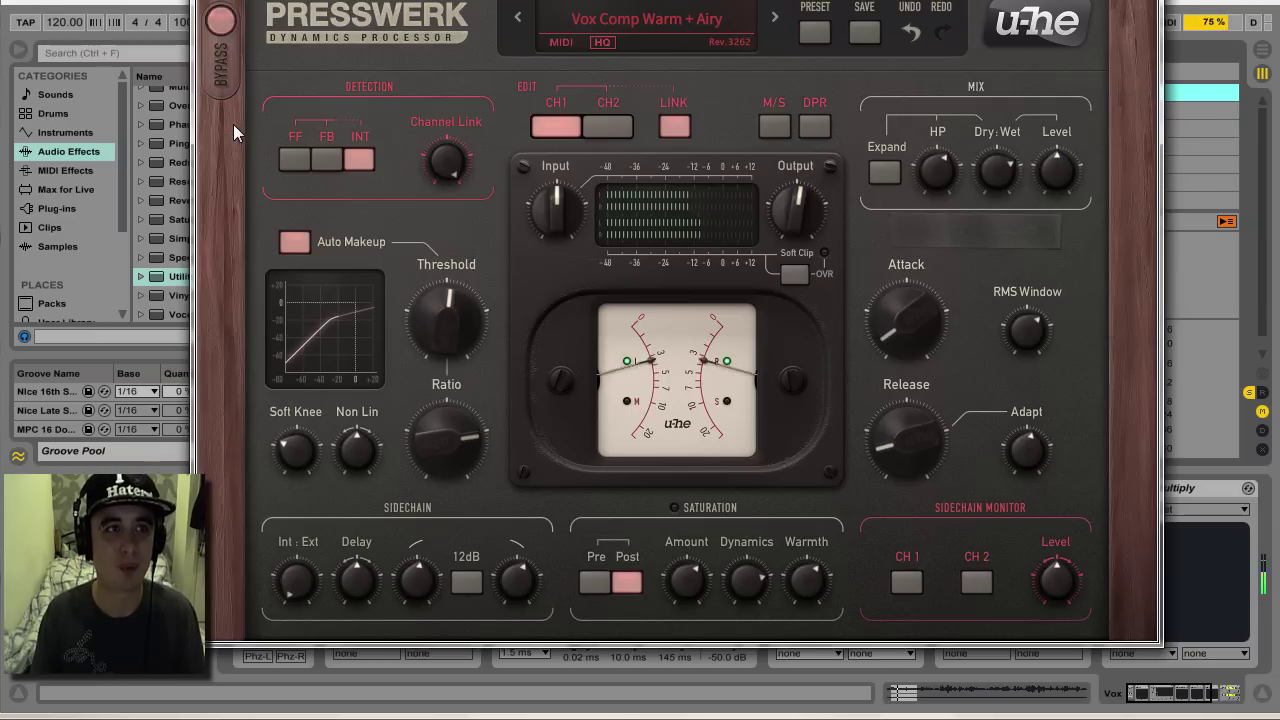
Step: Turn off Presswerk's bypass, lower the sidechain high-pass frequency to 24.2 Hz, and raise it again
left_click(224, 30)
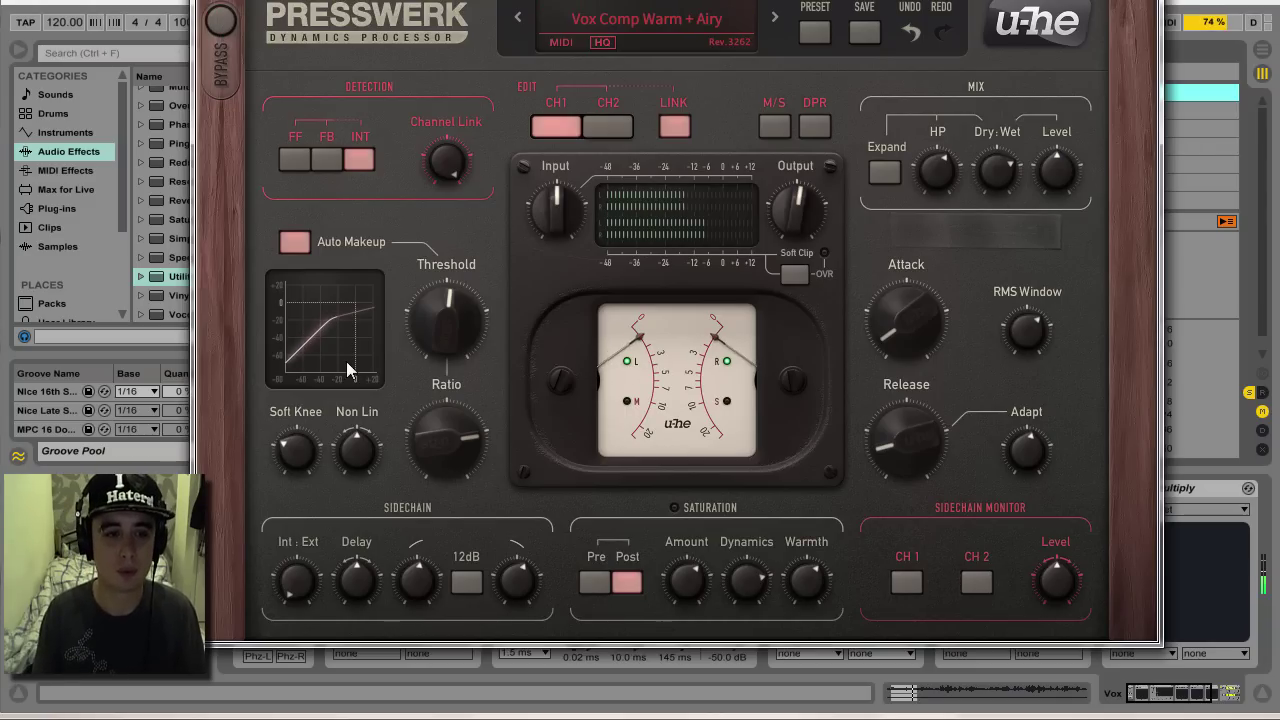
left_click_drag(417, 574, 424, 629)
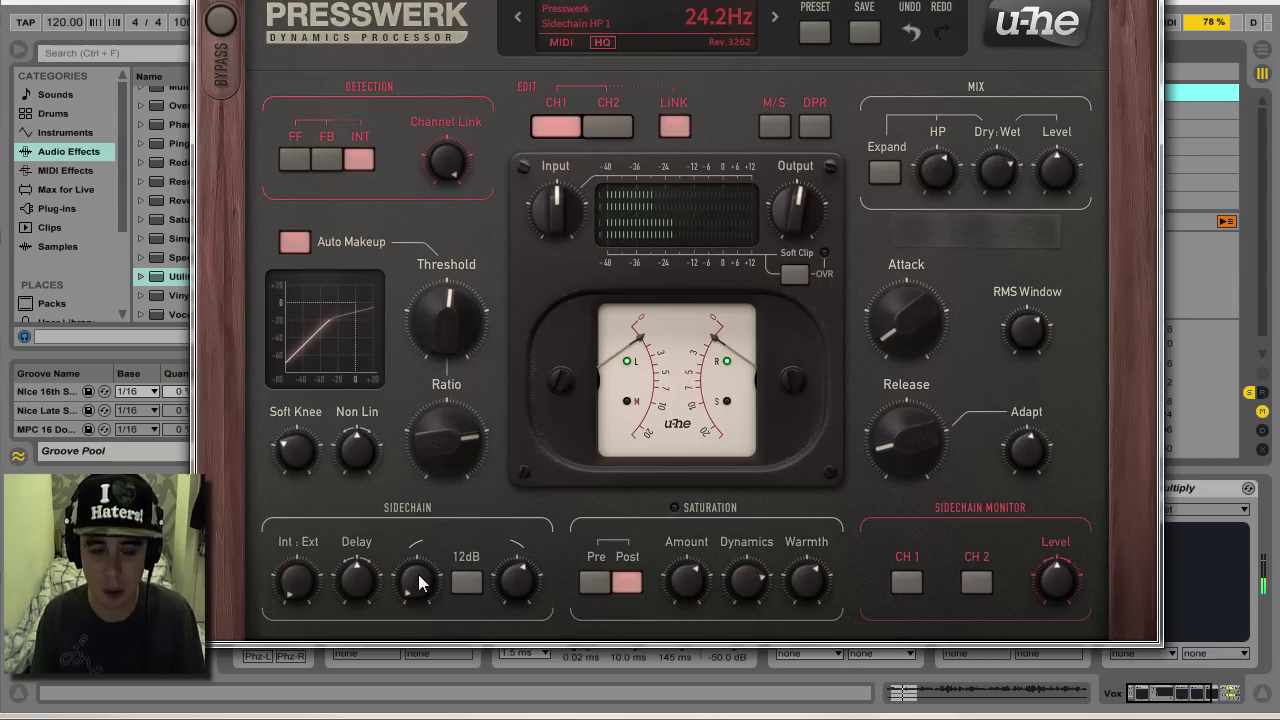
left_click_drag(419, 583, 444, 433)
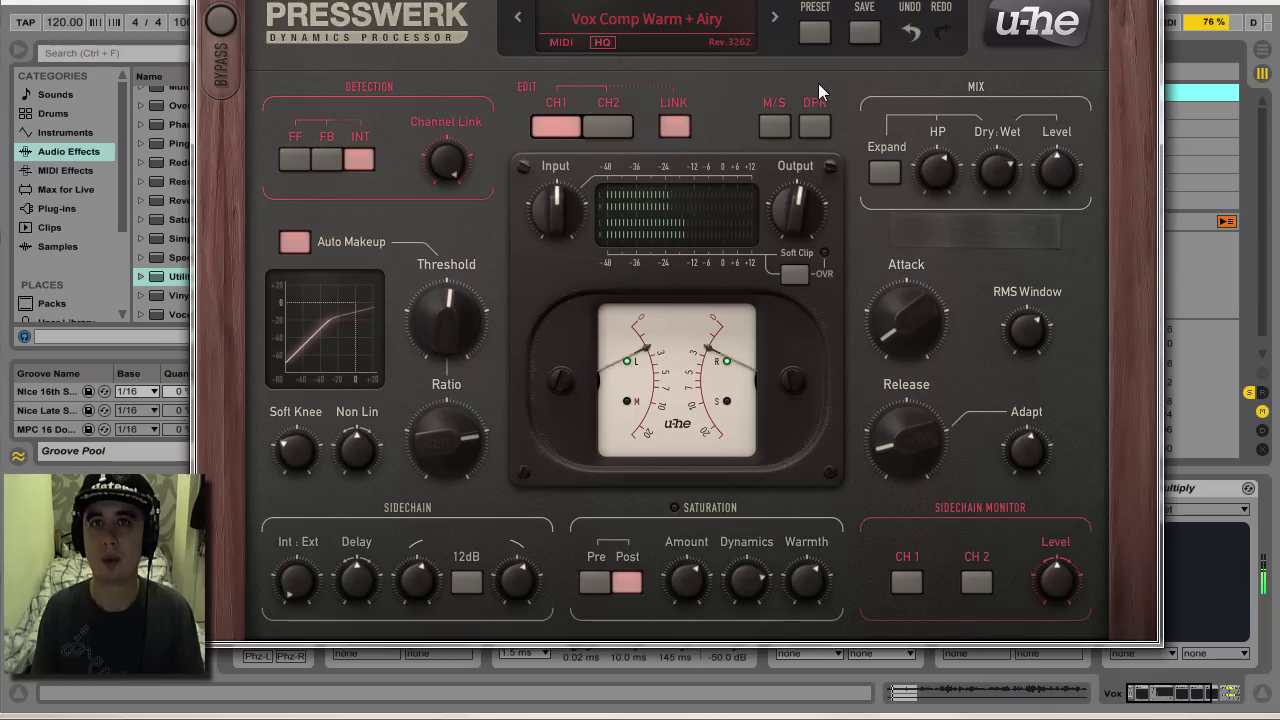
Step: Close the Presswerk window and turn the Vox track's sends A and C down to minimum
left_click_drag(1136, 0, 920, 1)
left_click(930, 1)
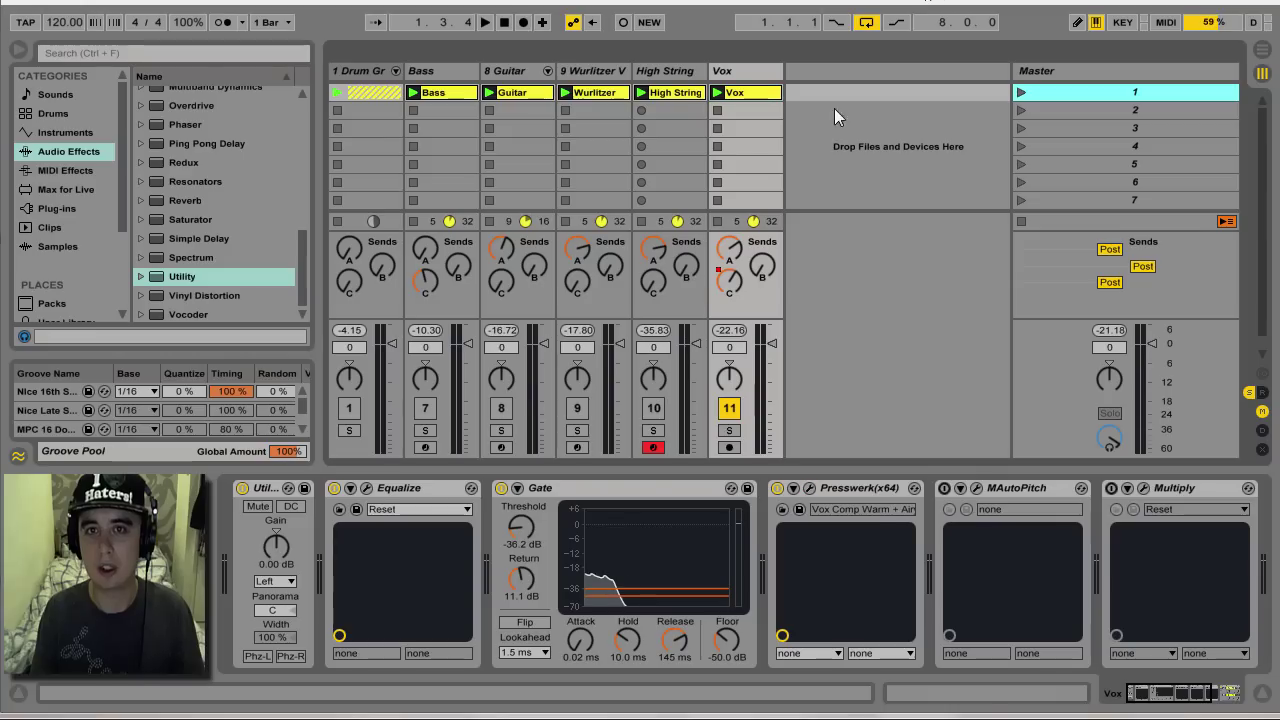
left_click(736, 240)
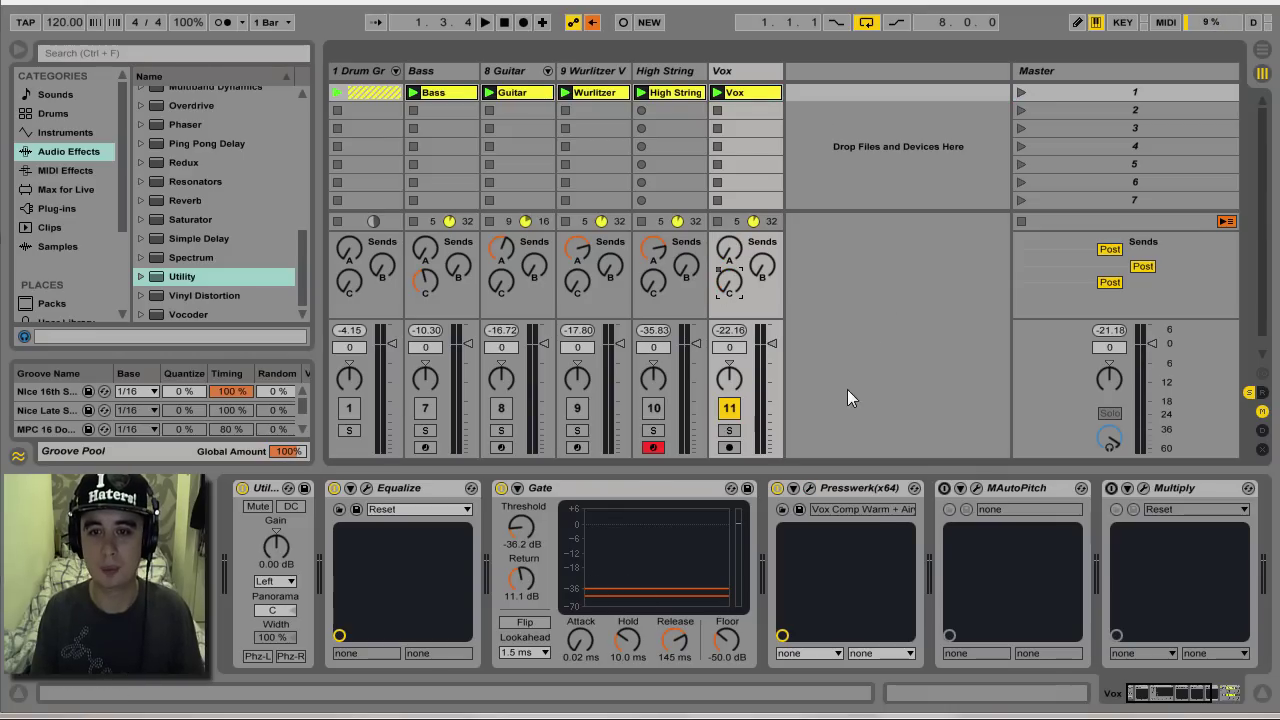
Step: Reopen the vocal's Presswerk and toggle its bypass during playback to compare the processed and unprocessed sound
left_click(812, 487)
left_click_drag(587, 2, 803, 14)
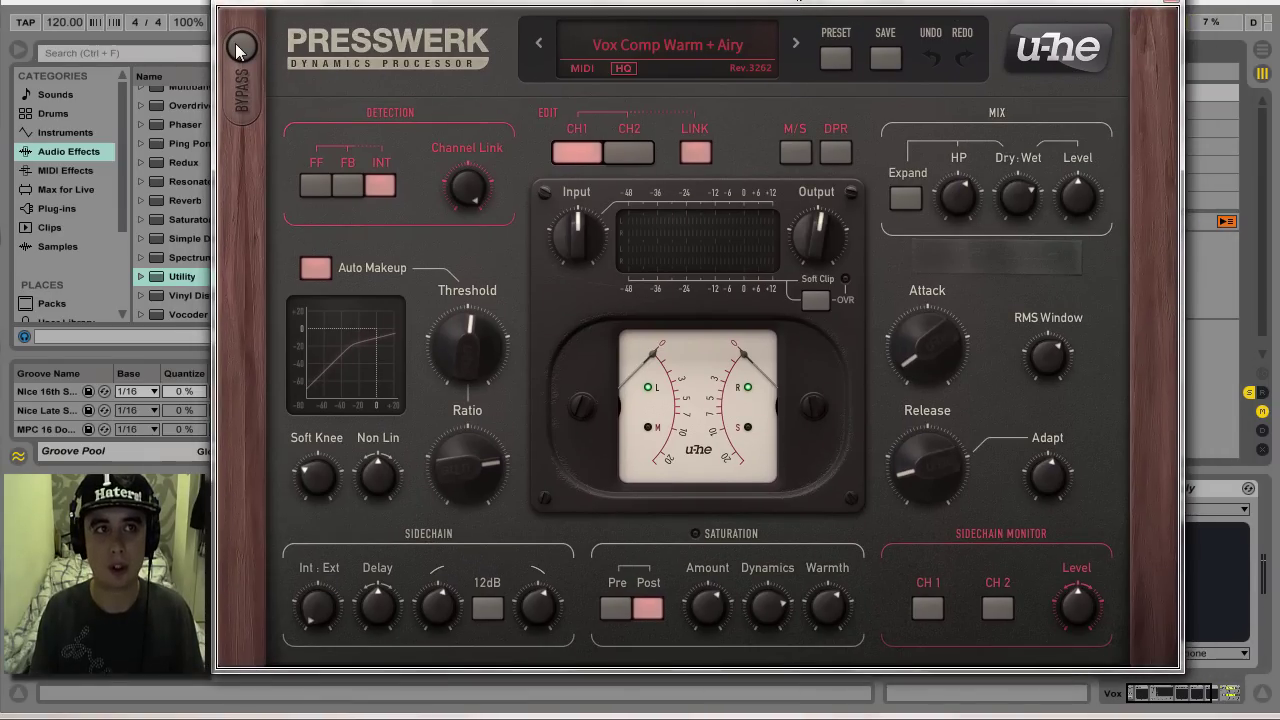
left_click(240, 50)
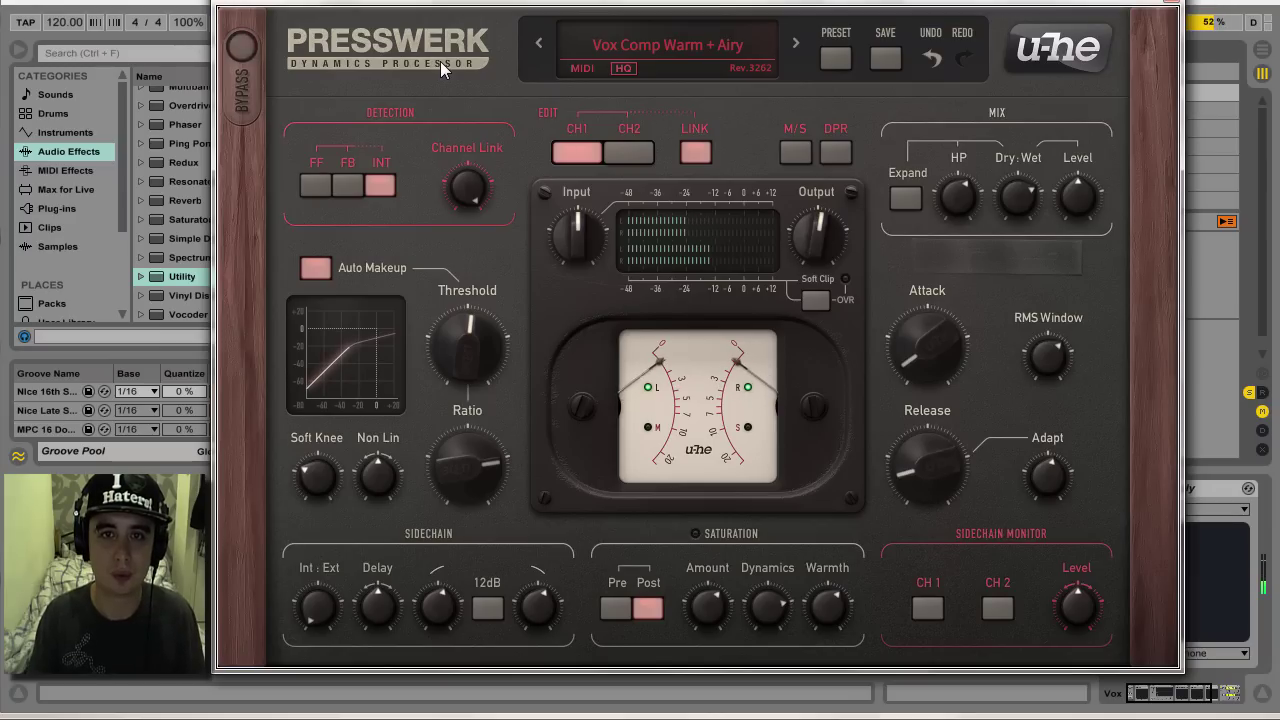
left_click(250, 51)
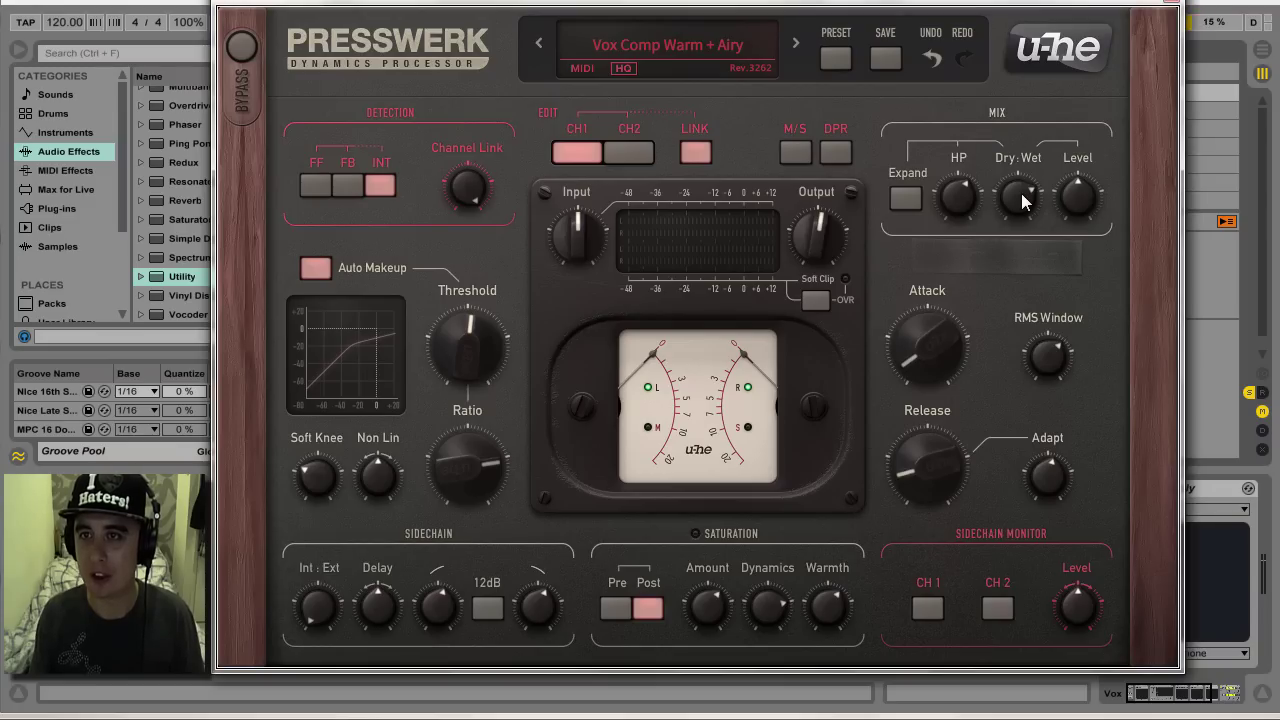
Step: Set Presswerk's Dry:Wet mix to 100:0 and sweep the dry high-pass frequency down to minimum and up to 1.30 kHz
mouse_move(1021, 193)
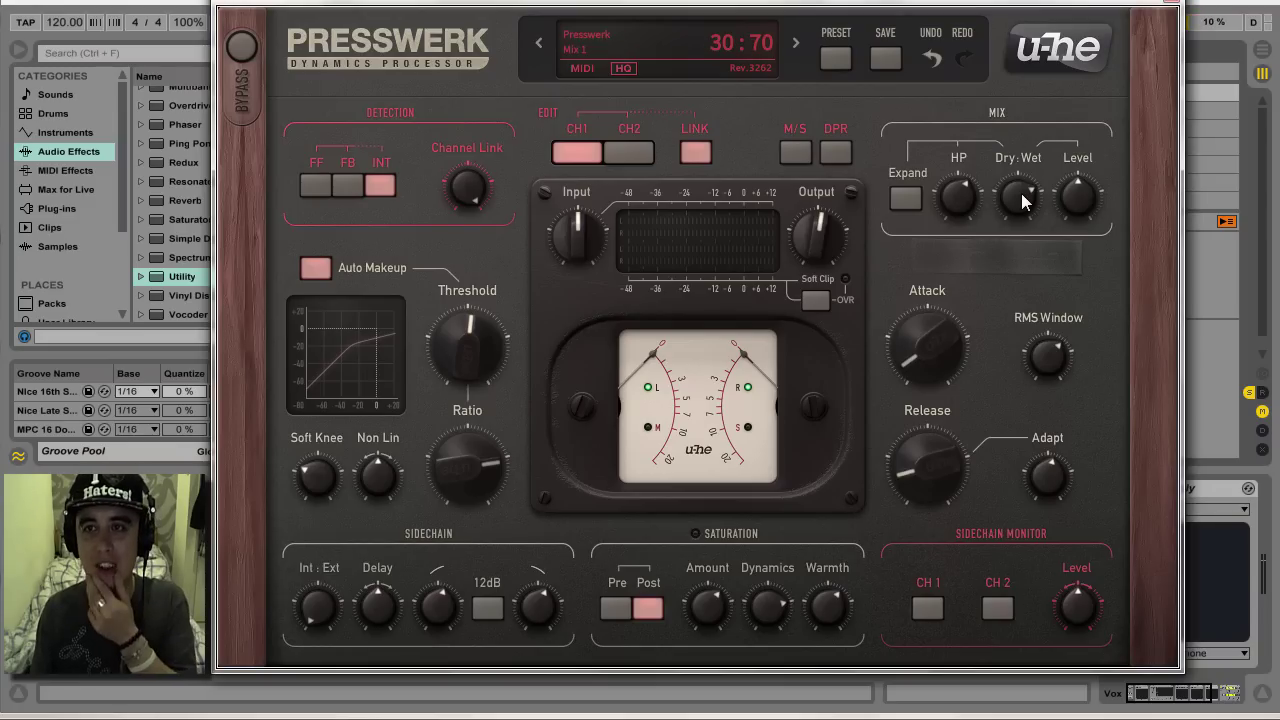
left_click_drag(1021, 195, 1045, 343)
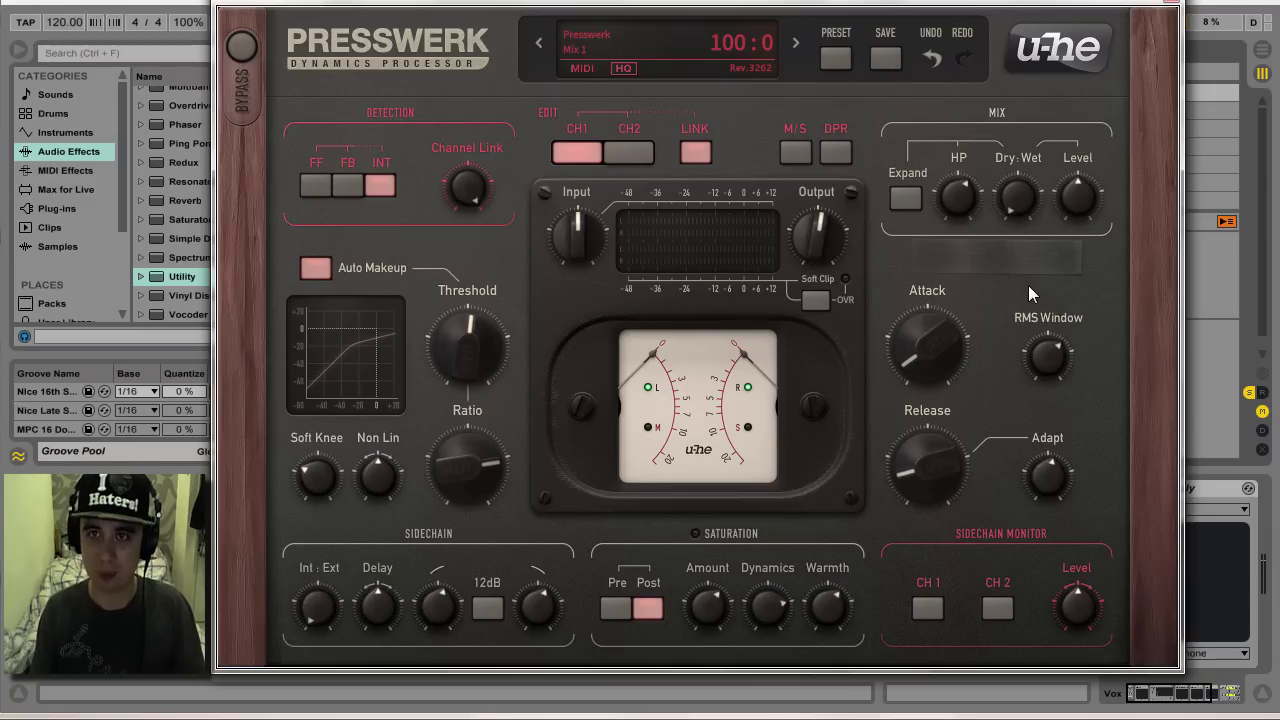
left_click_drag(959, 193, 970, 325)
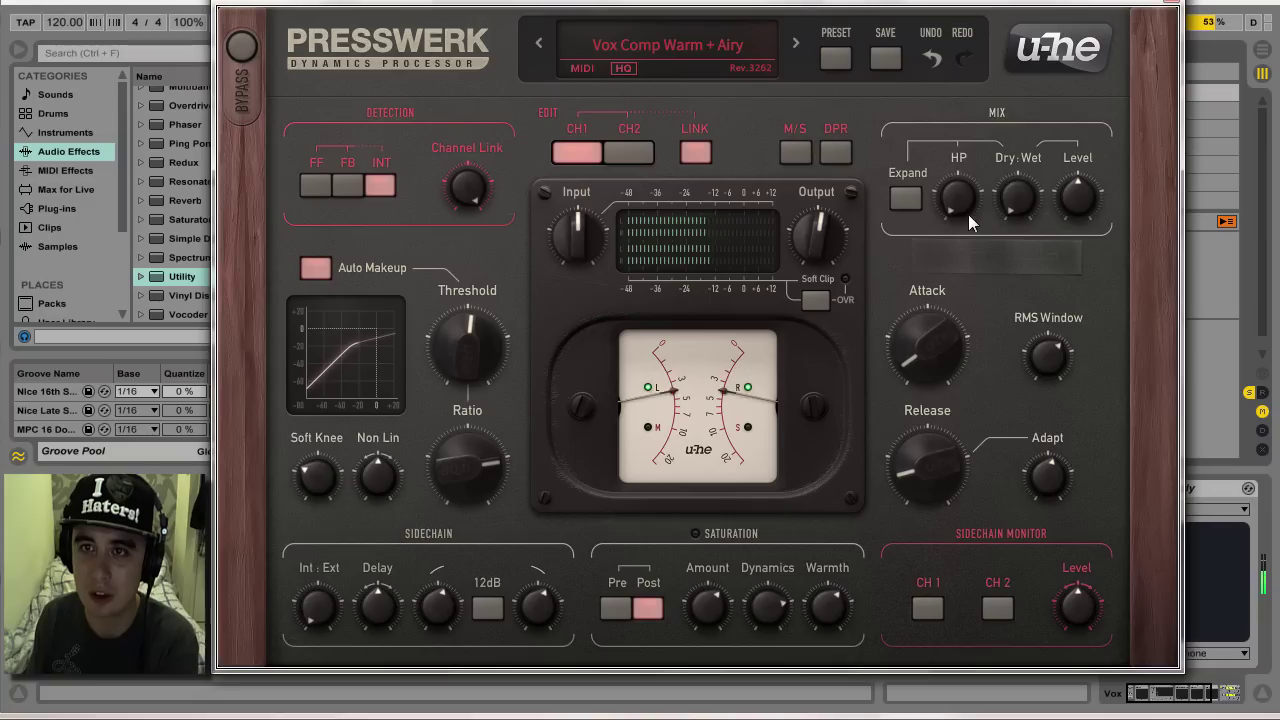
left_click_drag(957, 205, 966, 64)
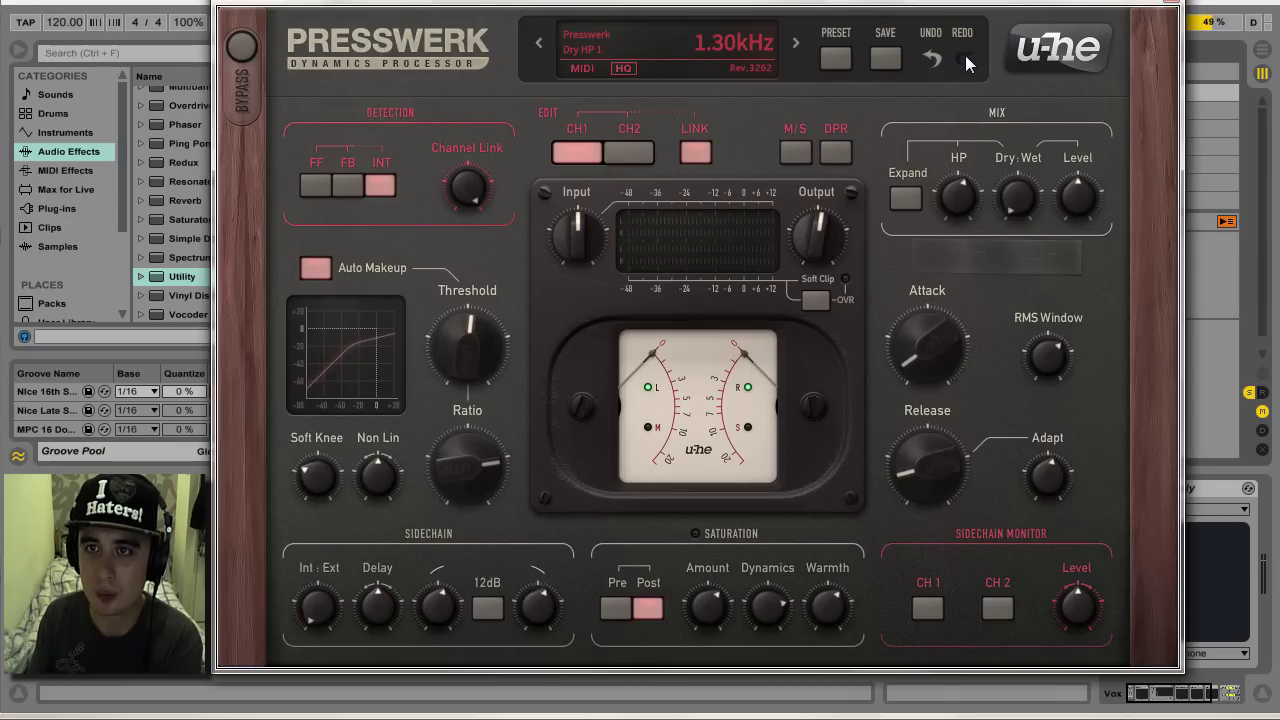
Step: Set the Dry:Wet mix to 31:69, lower the dry high-pass to 1.00 Hz, and raise it again
left_click_drag(1020, 217, 1028, 140)
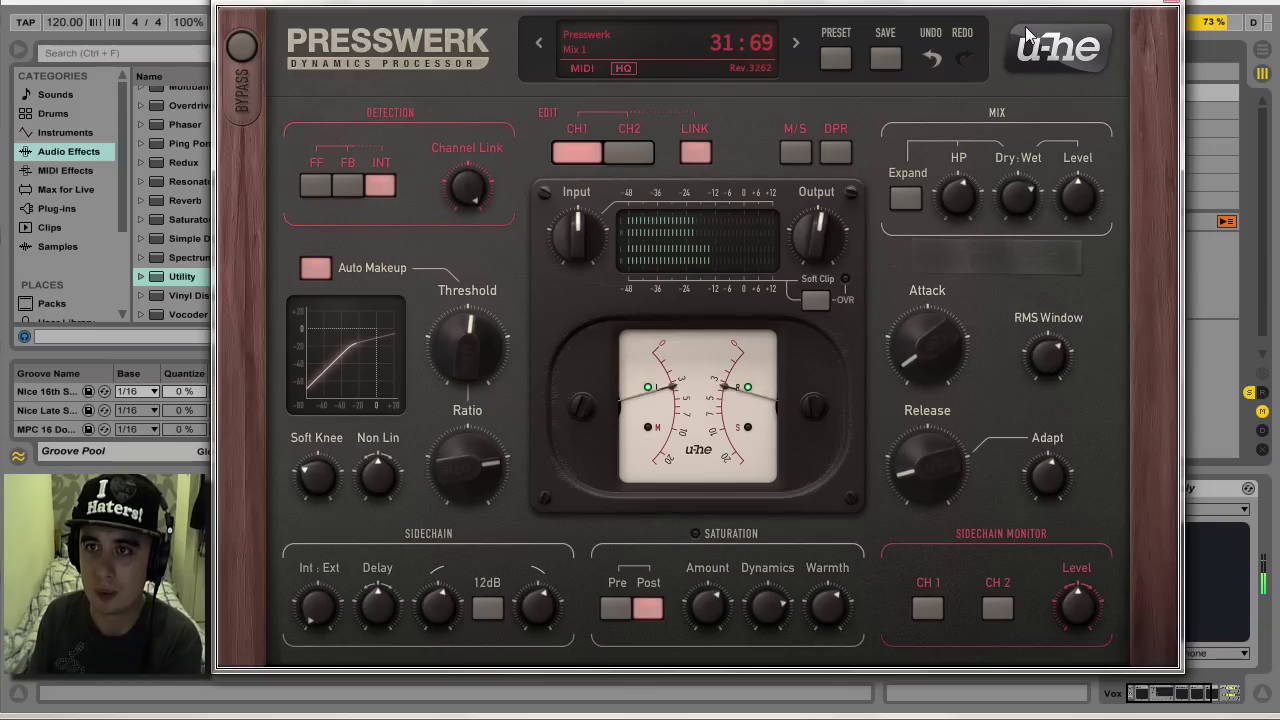
left_click_drag(1022, 180, 977, 410)
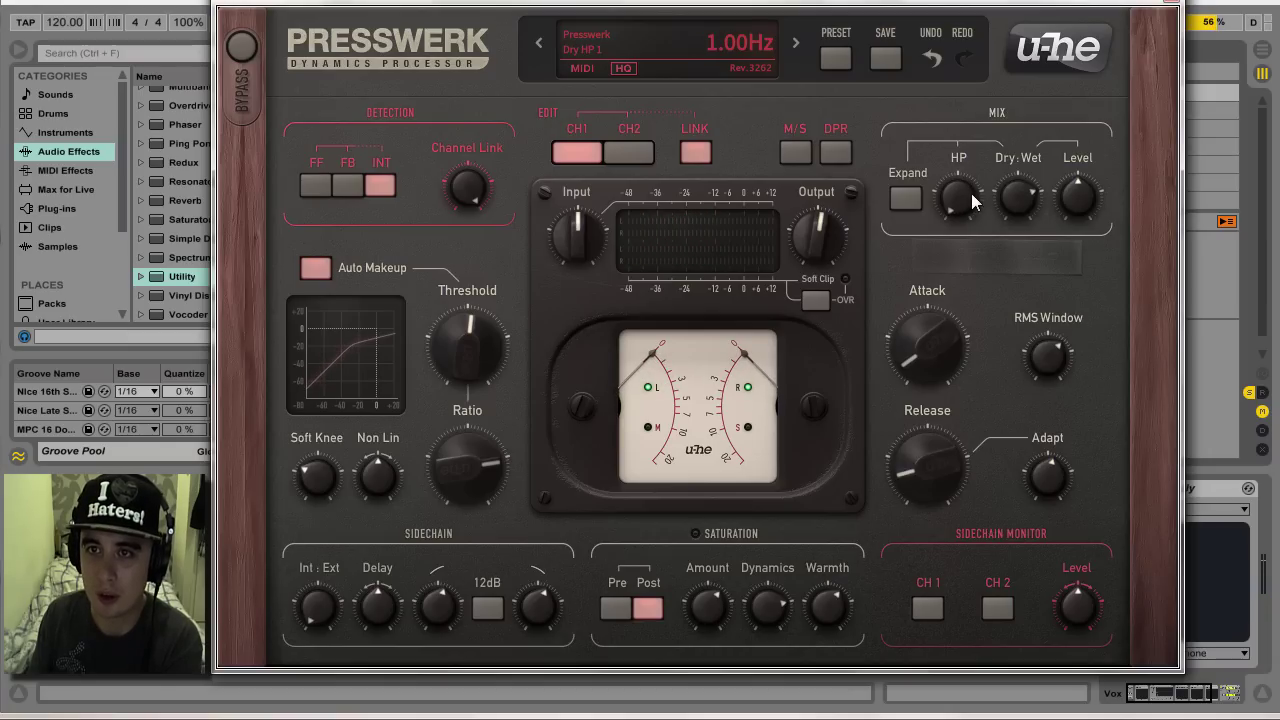
left_click_drag(965, 205, 976, 130)
left_click_drag(955, 203, 957, 146)
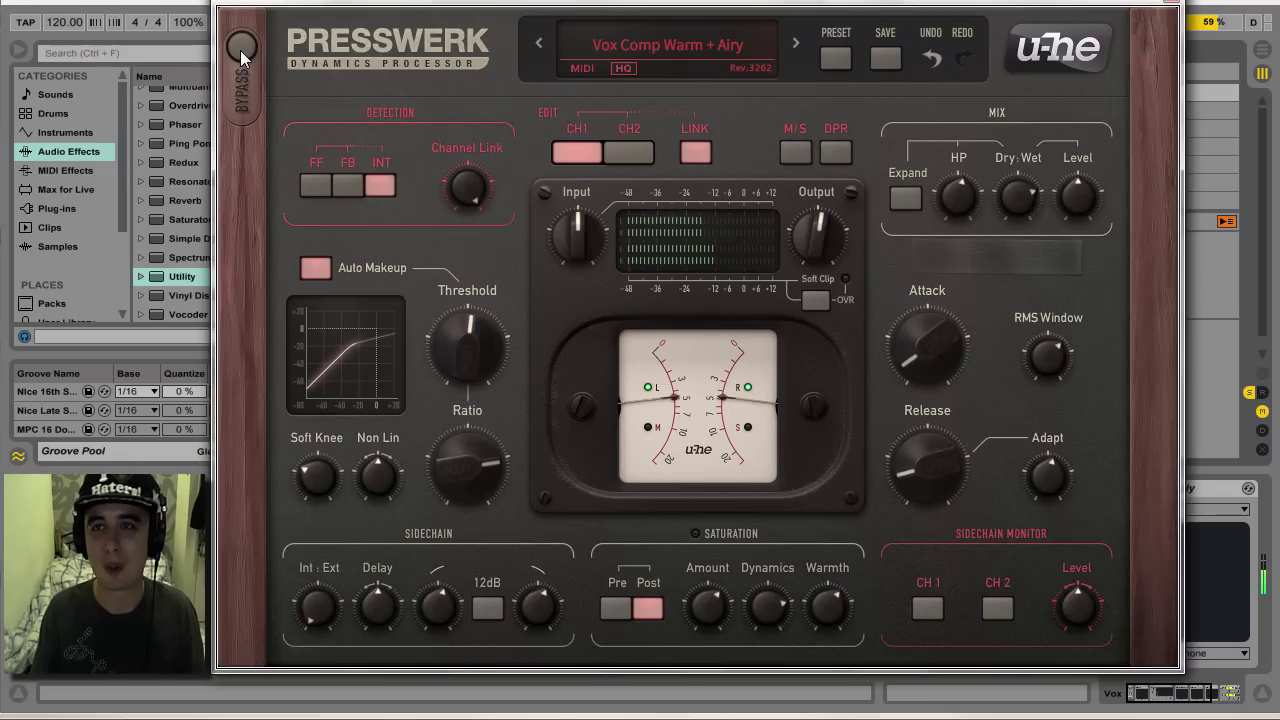
Step: Close the Presswerk window, raise the Vox track's send A to about -12.7 dB, and re-enable automation for its send C
left_click(1171, 6)
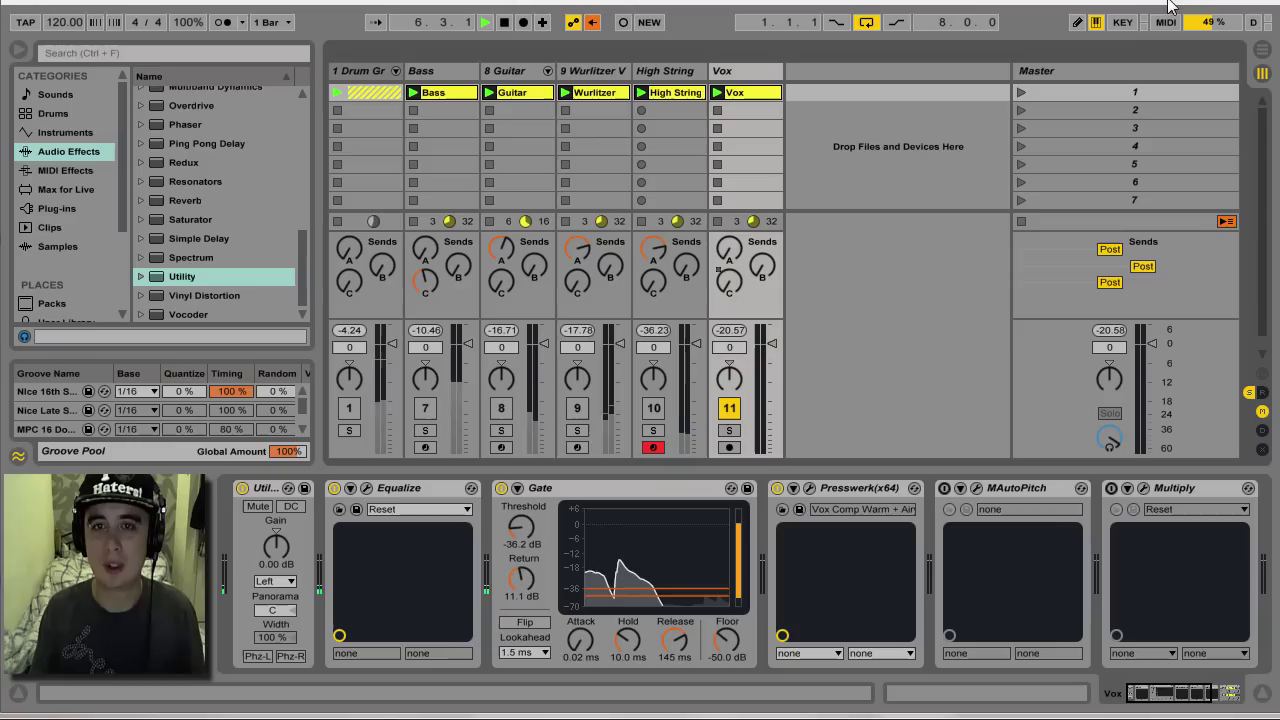
left_click_drag(729, 249, 729, 185)
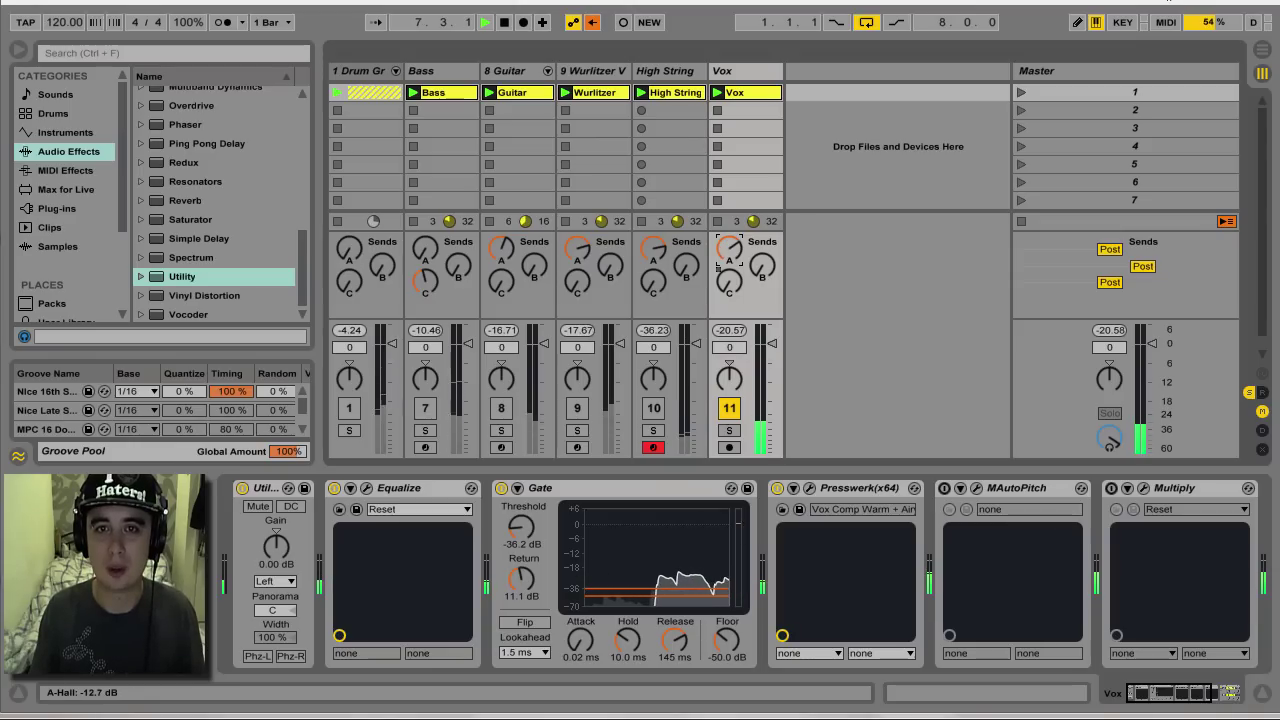
right_click(729, 286)
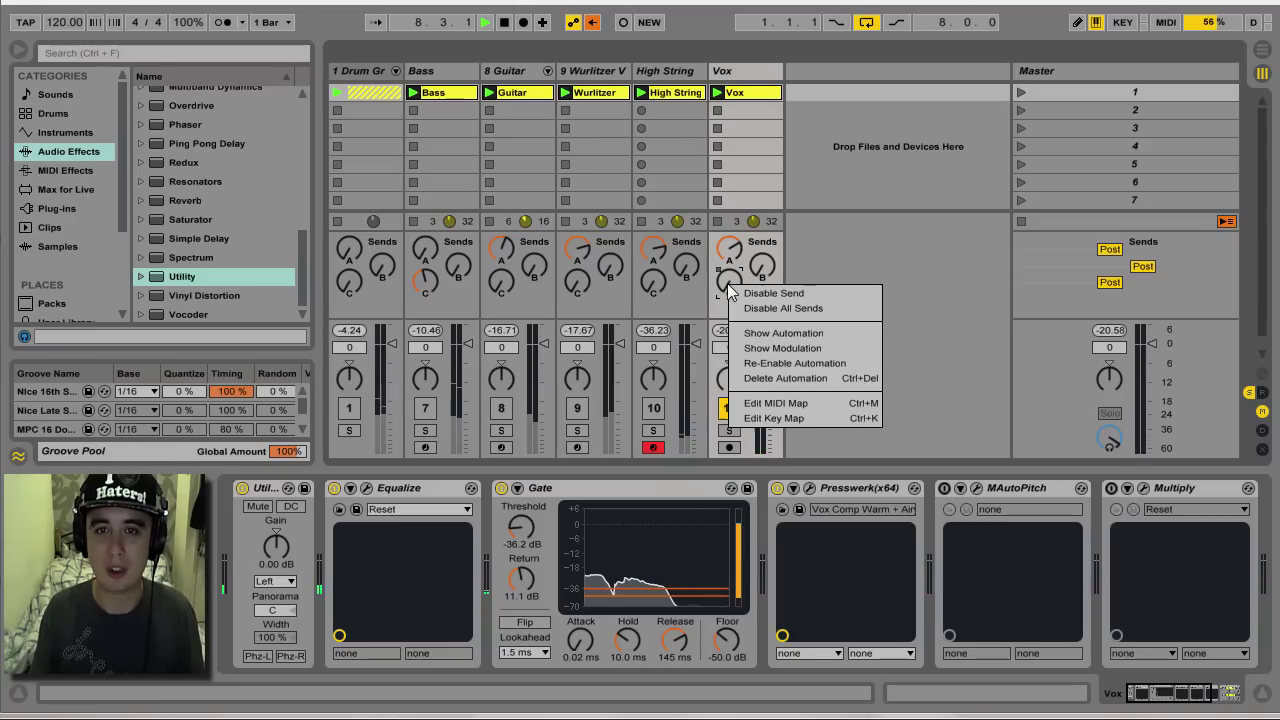
left_click(781, 364)
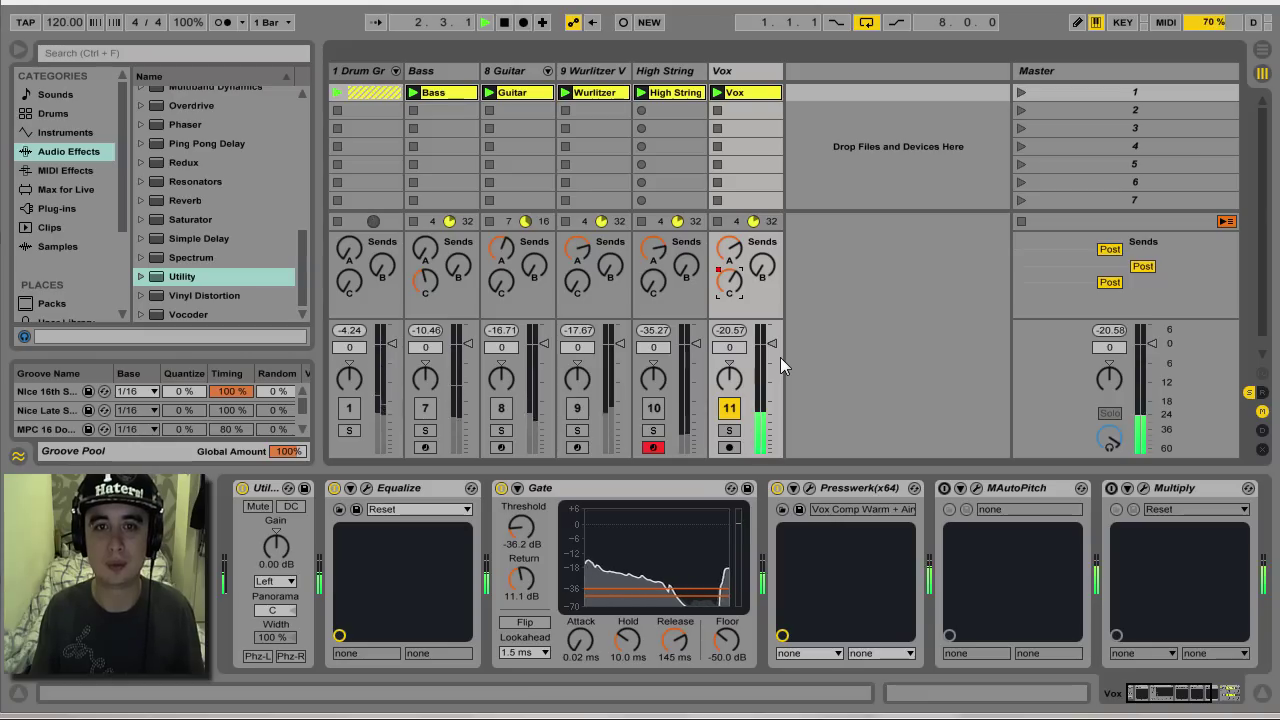
Step: Reactivate the drum group, Bass, Guitar, Wurlitzer and High String tracks so they play along with the vocal
left_click(349, 408)
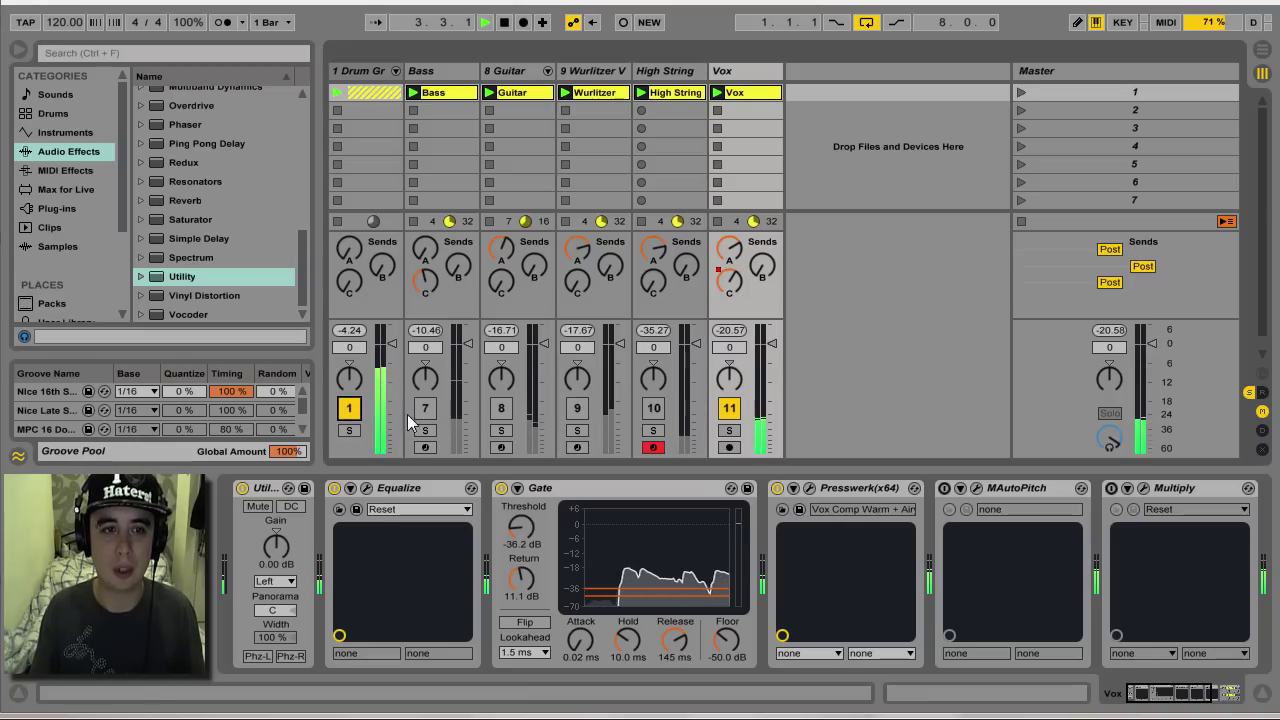
left_click(425, 408)
left_click(501, 408)
left_click(577, 408)
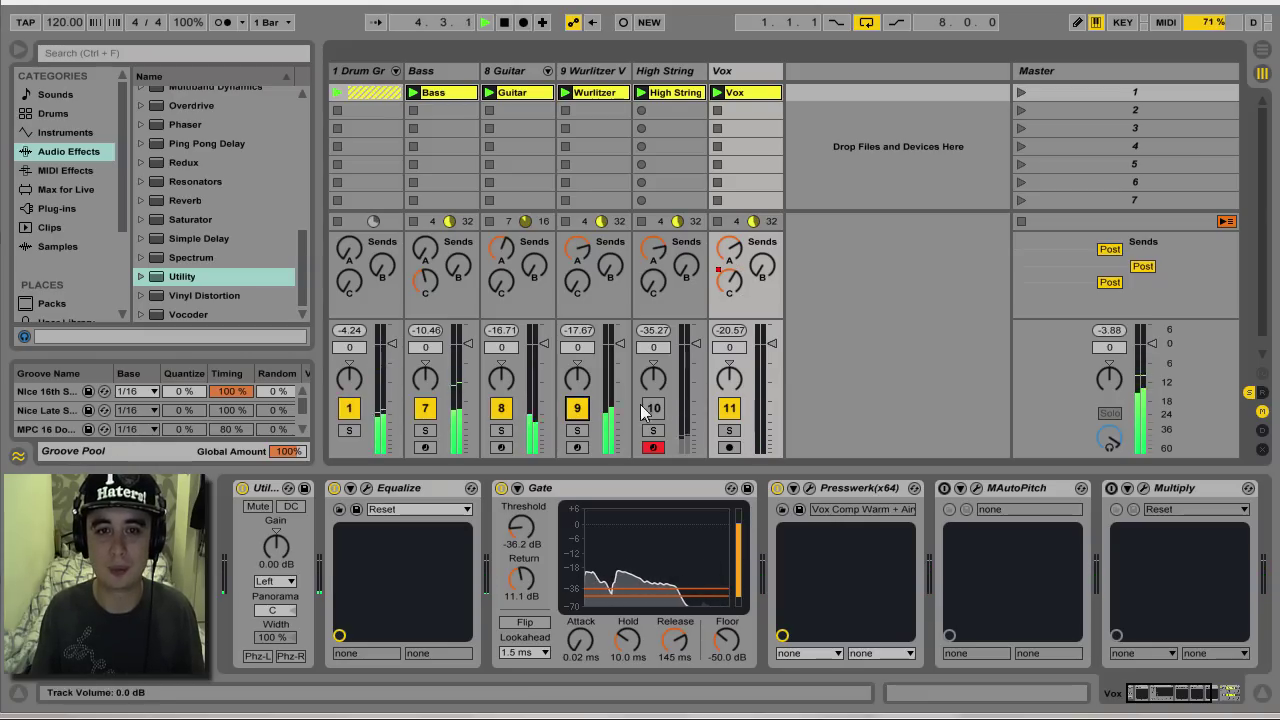
left_click(653, 408)
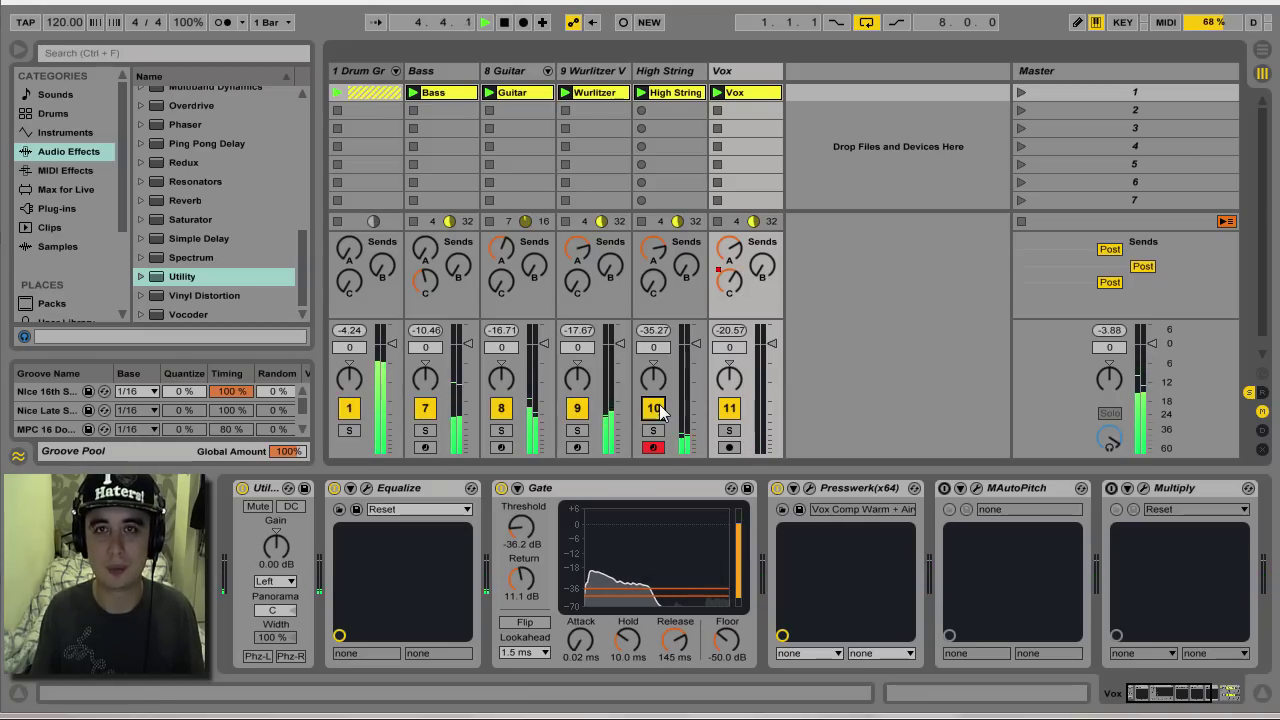
Step: Switch on the Vox track's MAutoPitch and Multiply devices, listen to the full mix, and stop playback
left_click(944, 488)
left_click(1110, 488)
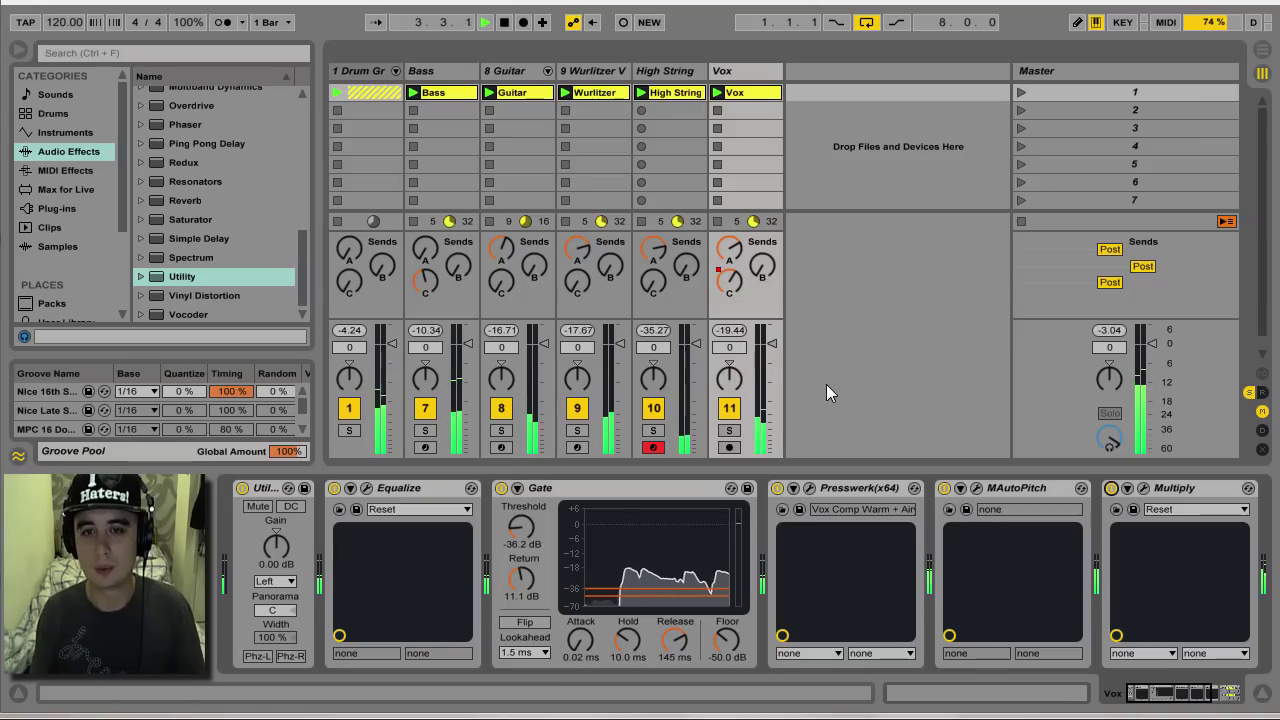
key("space")
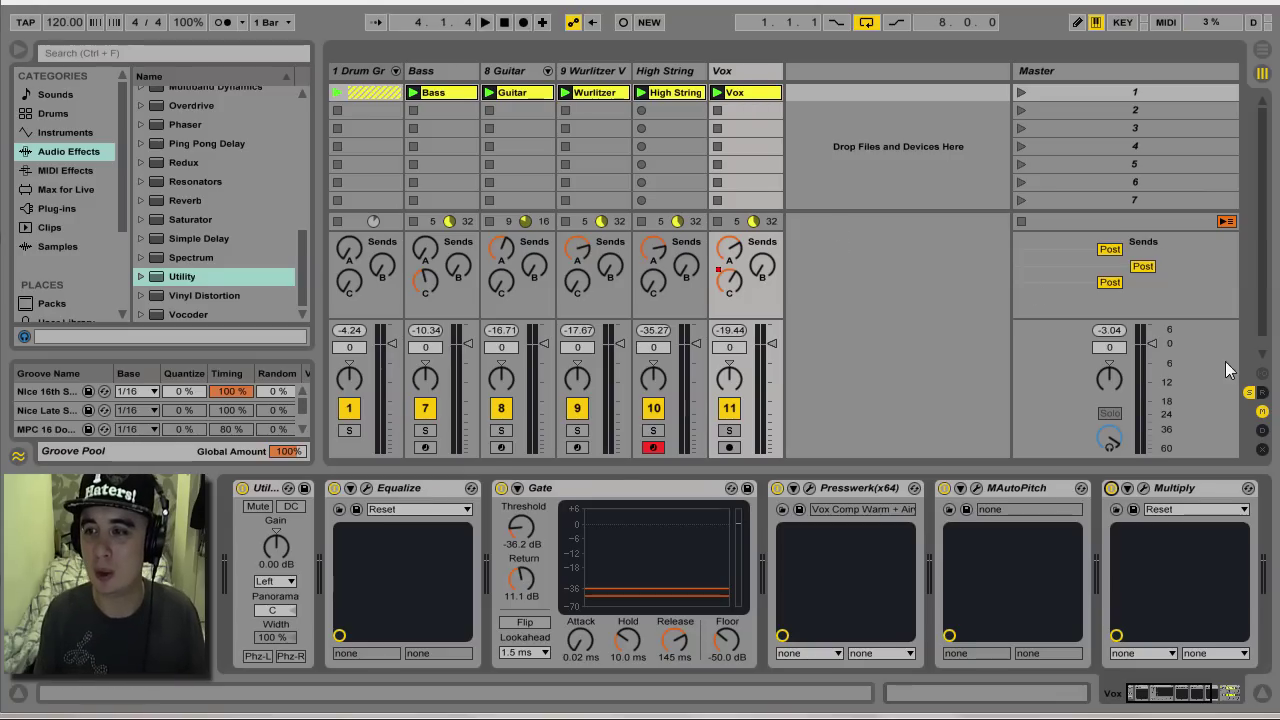
Step: Show the return tracks, insert a new return track after C Delay, and rename it SC
left_click(1262, 393)
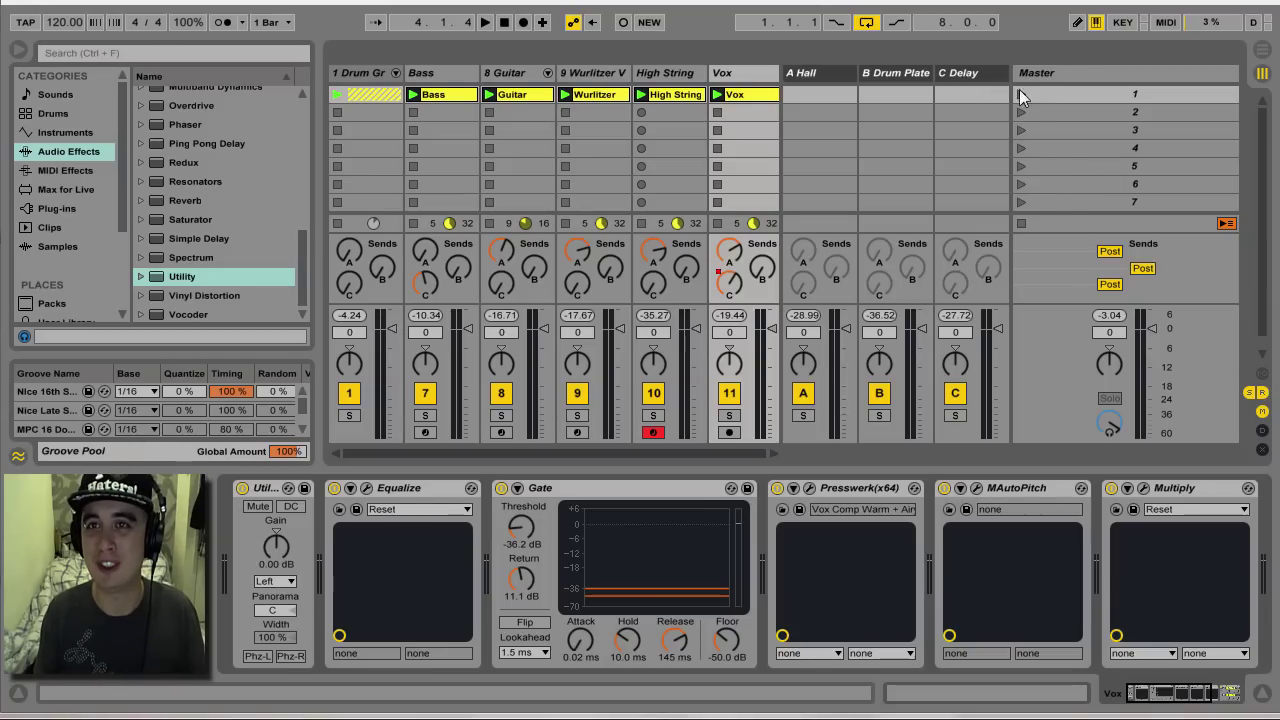
right_click(980, 75)
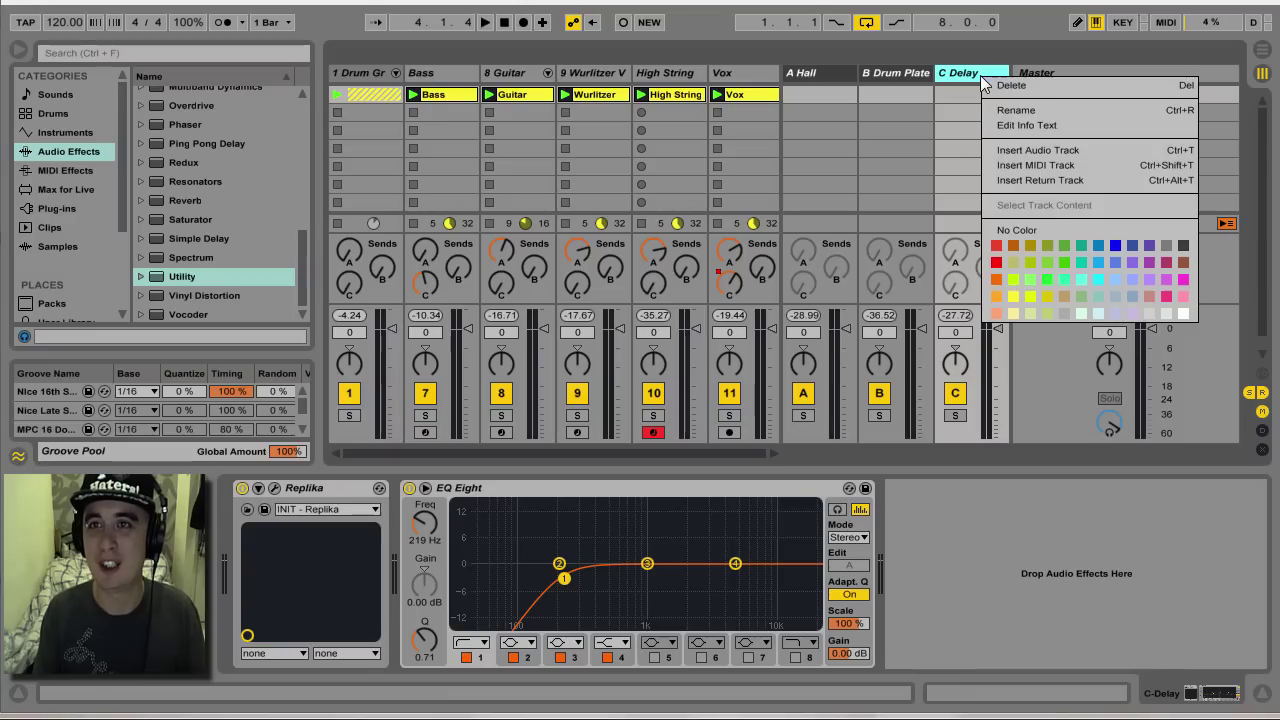
left_click(1048, 182)
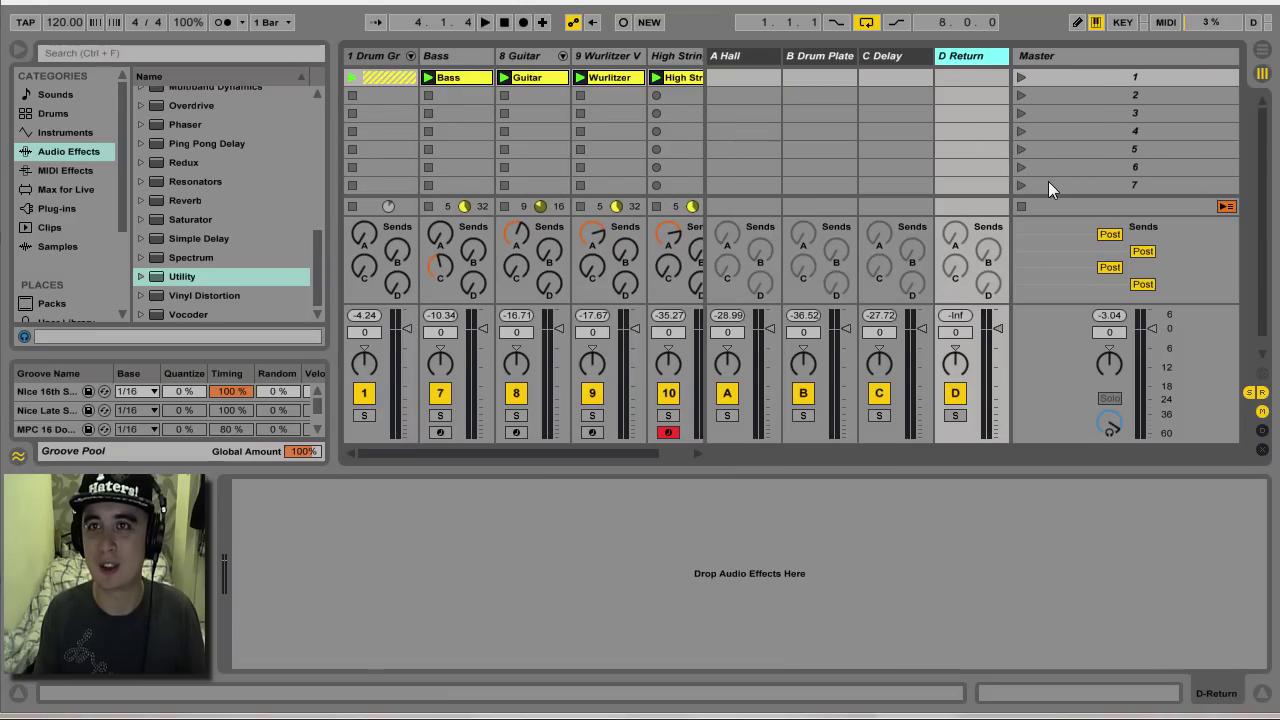
key("ctrl+r")
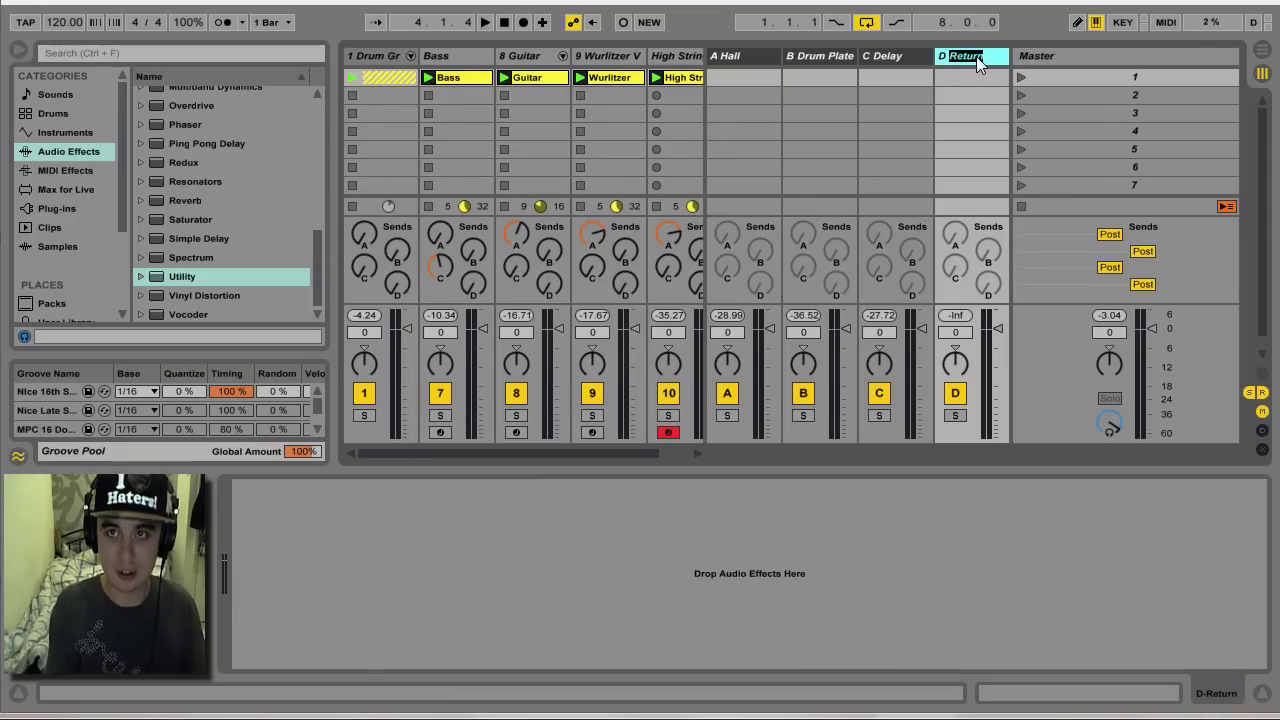
type("D S")
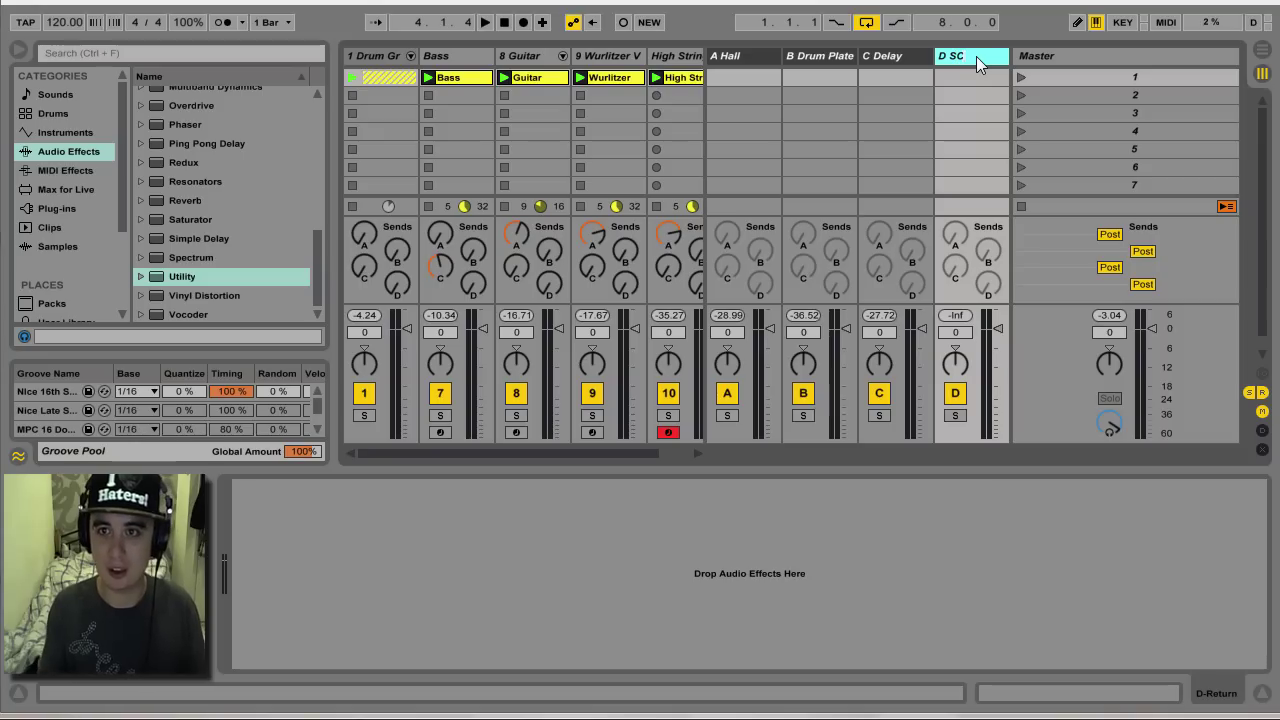
type("C")
key("Return")
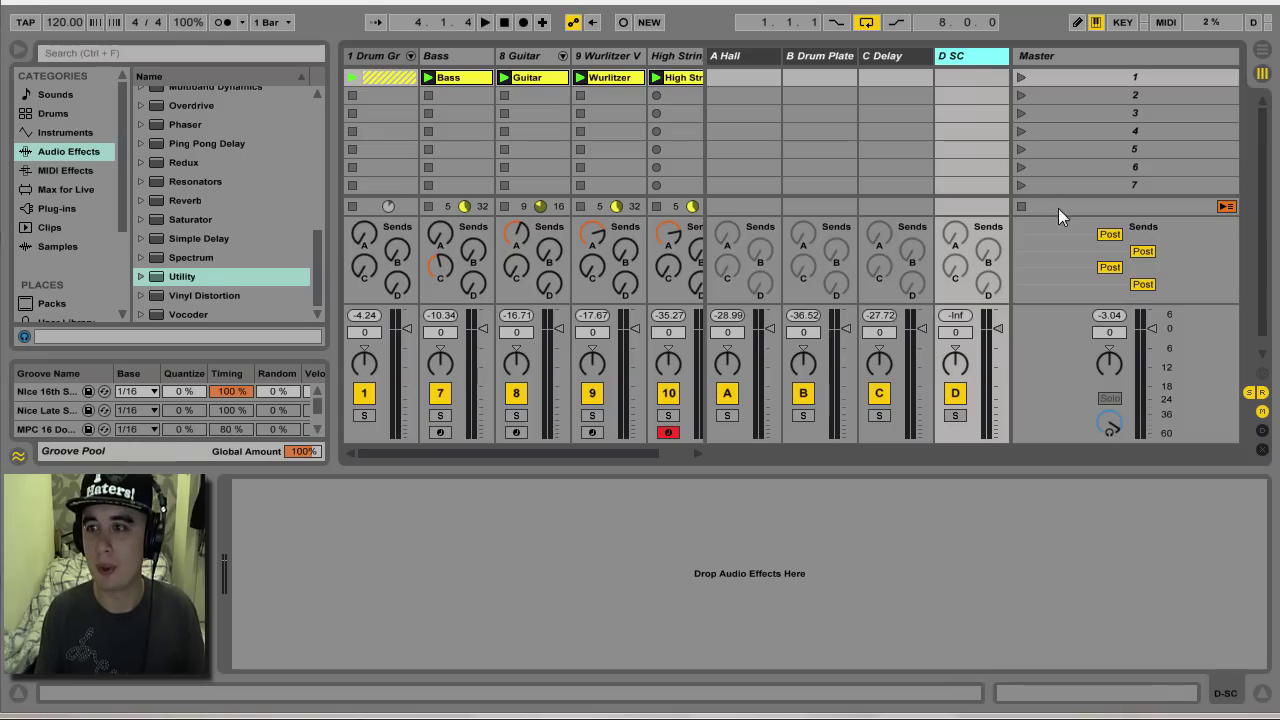
Step: Add the Presswerk(x64) compressor plug-in to the end of the High String track's device chain and close its window
left_click(678, 59)
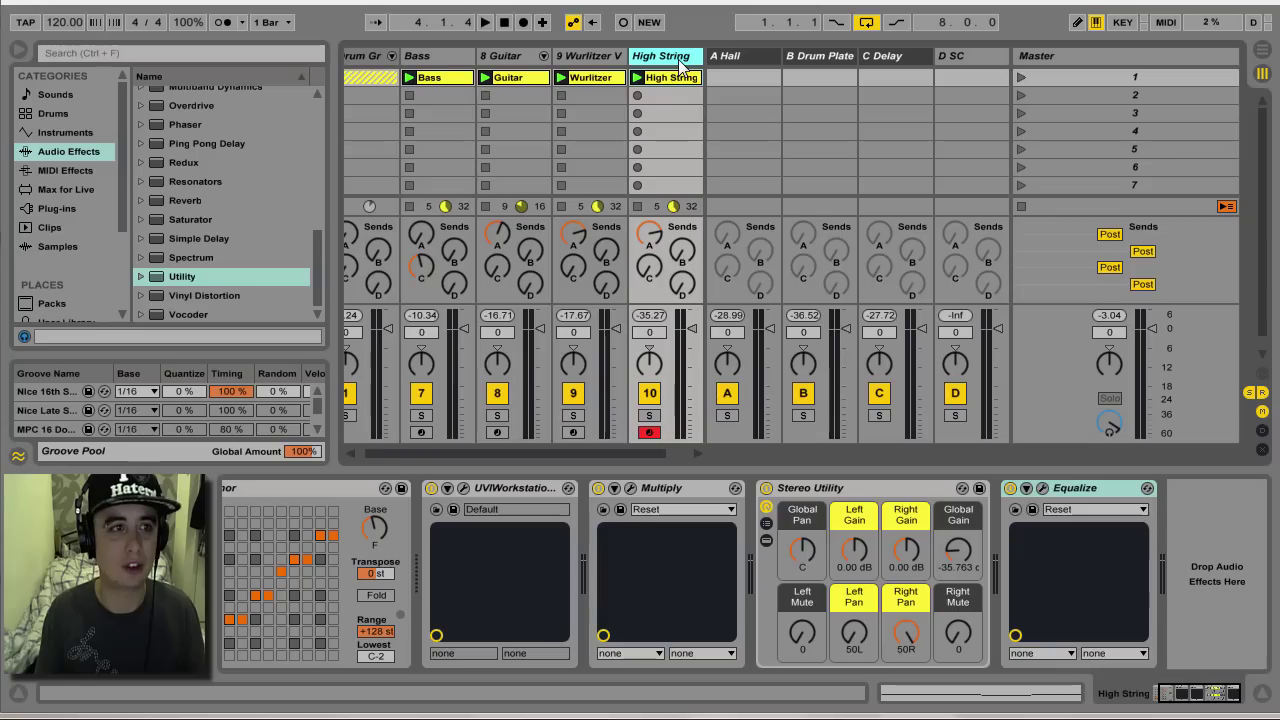
left_click(74, 208)
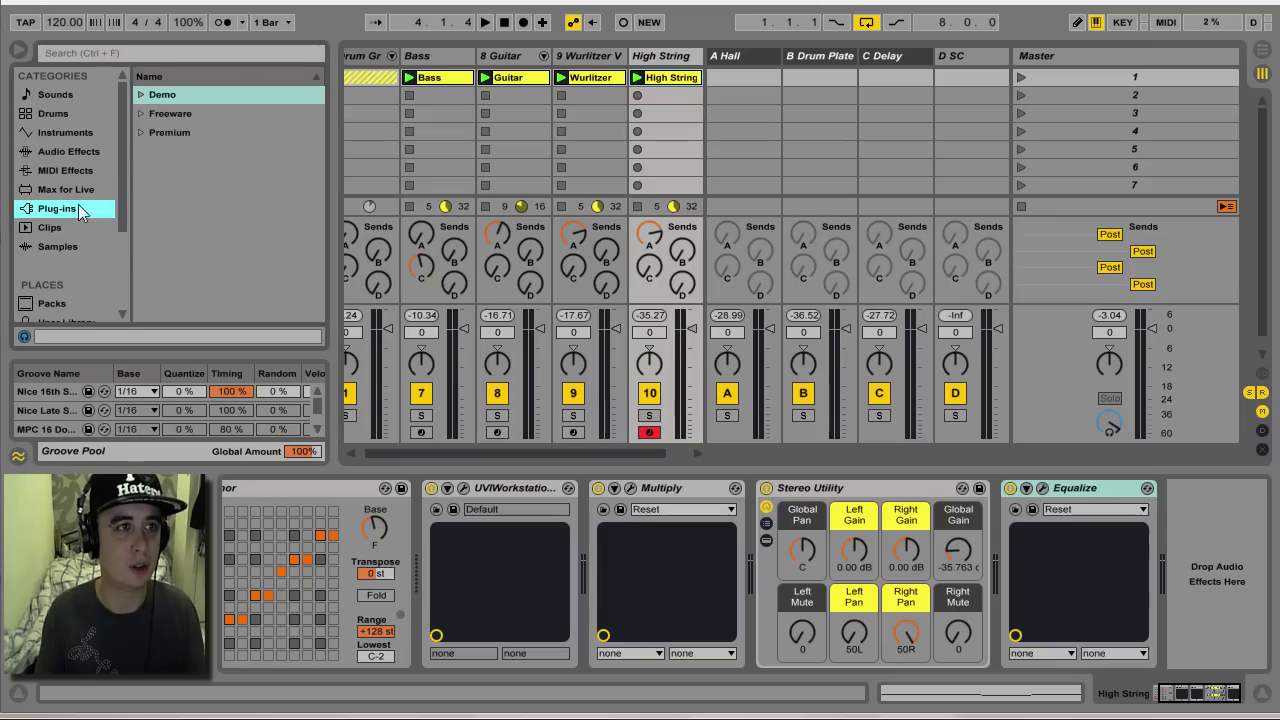
left_click(140, 133)
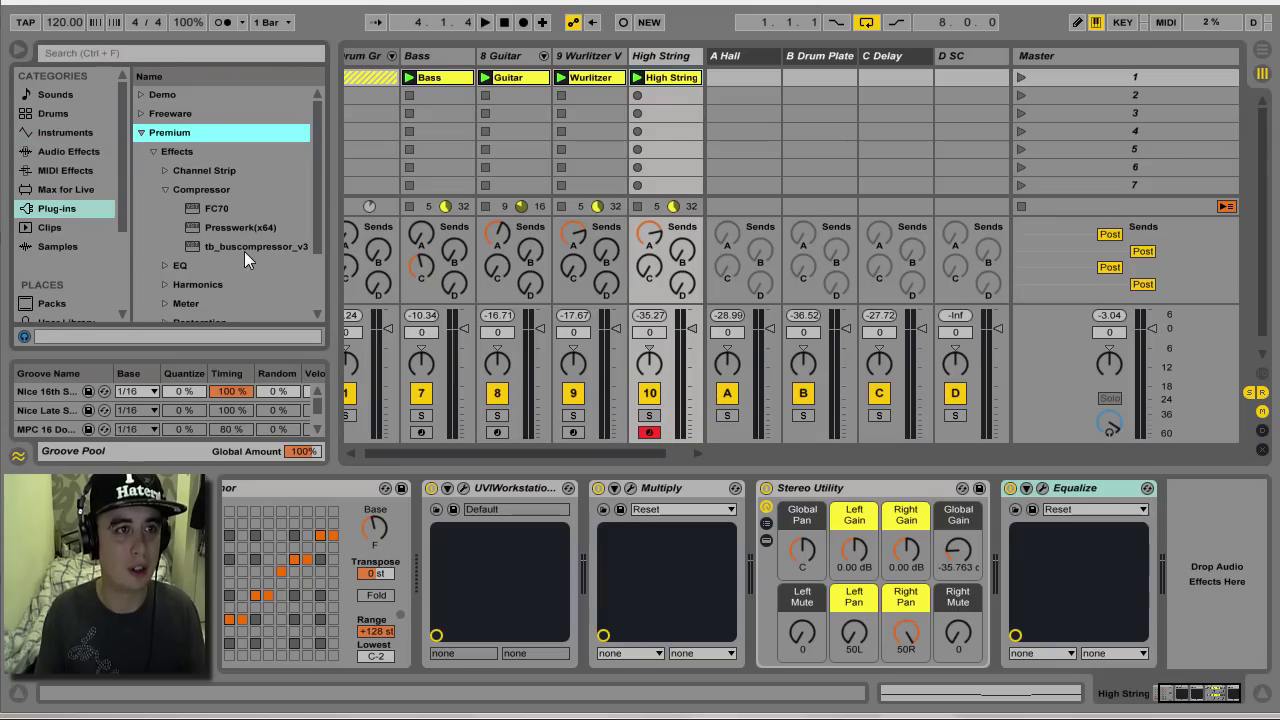
left_click(229, 227)
left_click_drag(1044, 472, 1198, 569)
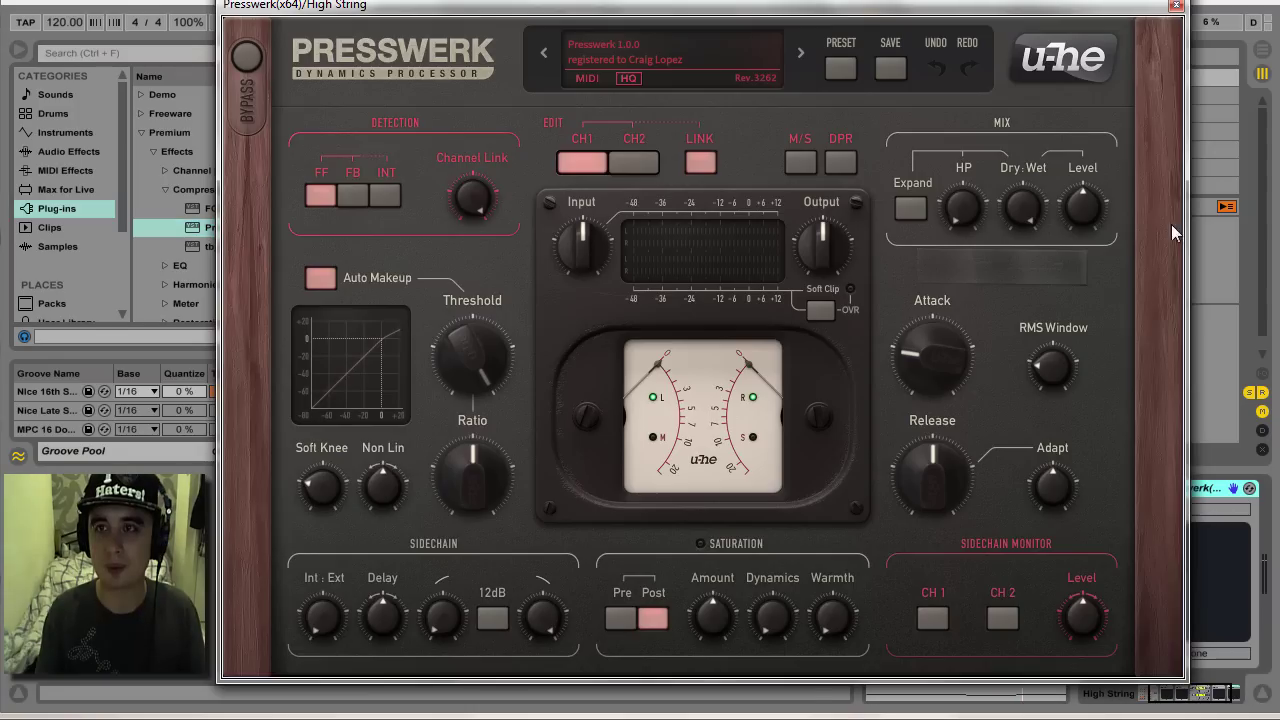
left_click(1176, 6)
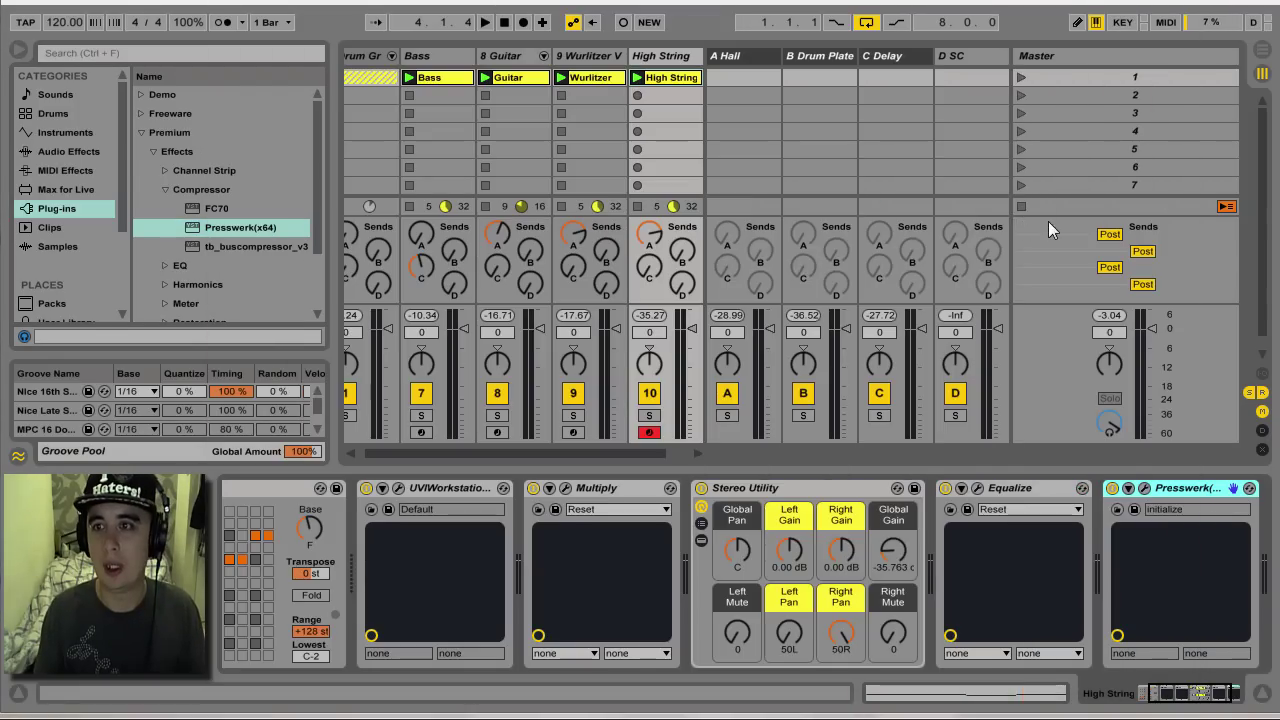
Step: Show the track routing and send the SC return's audio output to Presswerk's external input on the High String track
left_click(1249, 393)
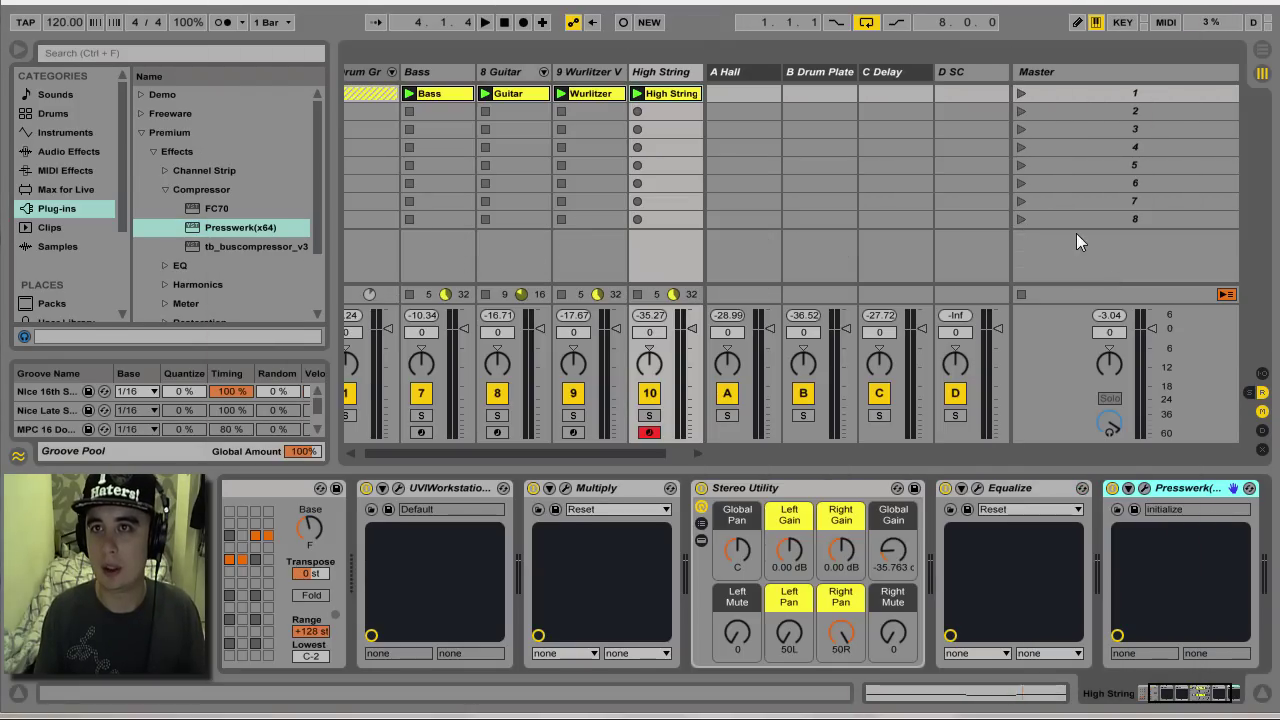
left_click(971, 75)
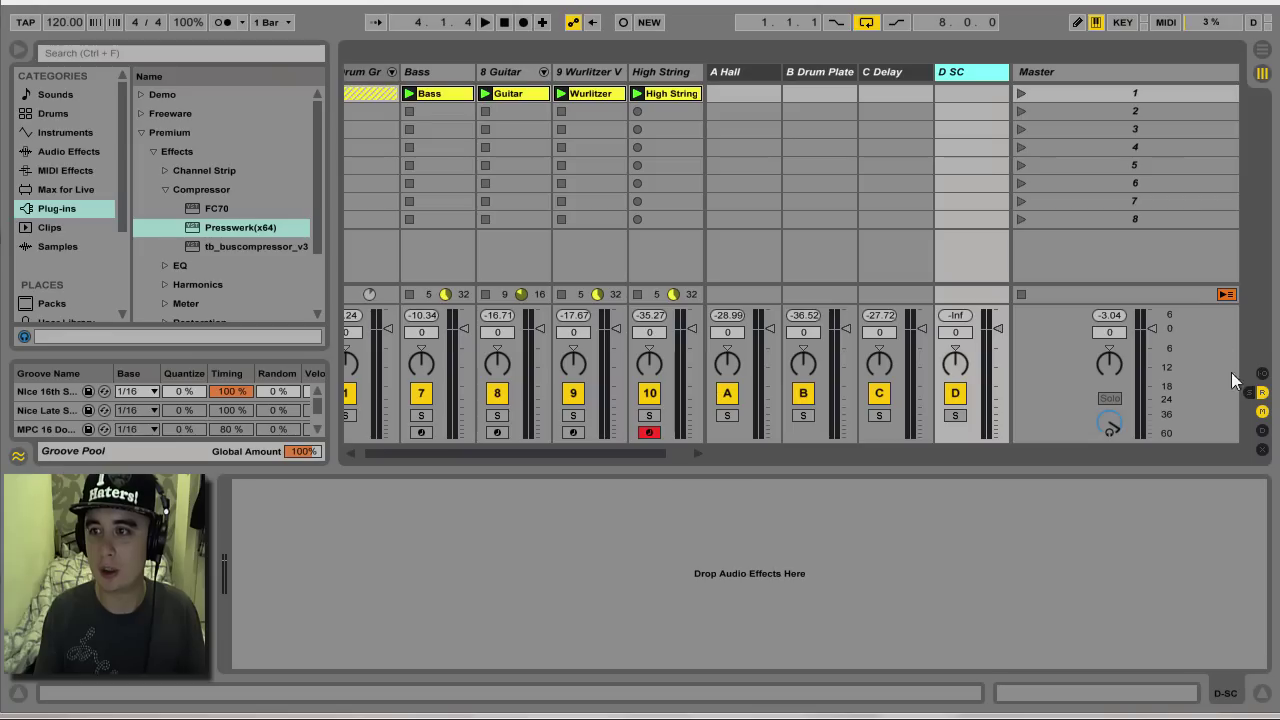
left_click(1261, 374)
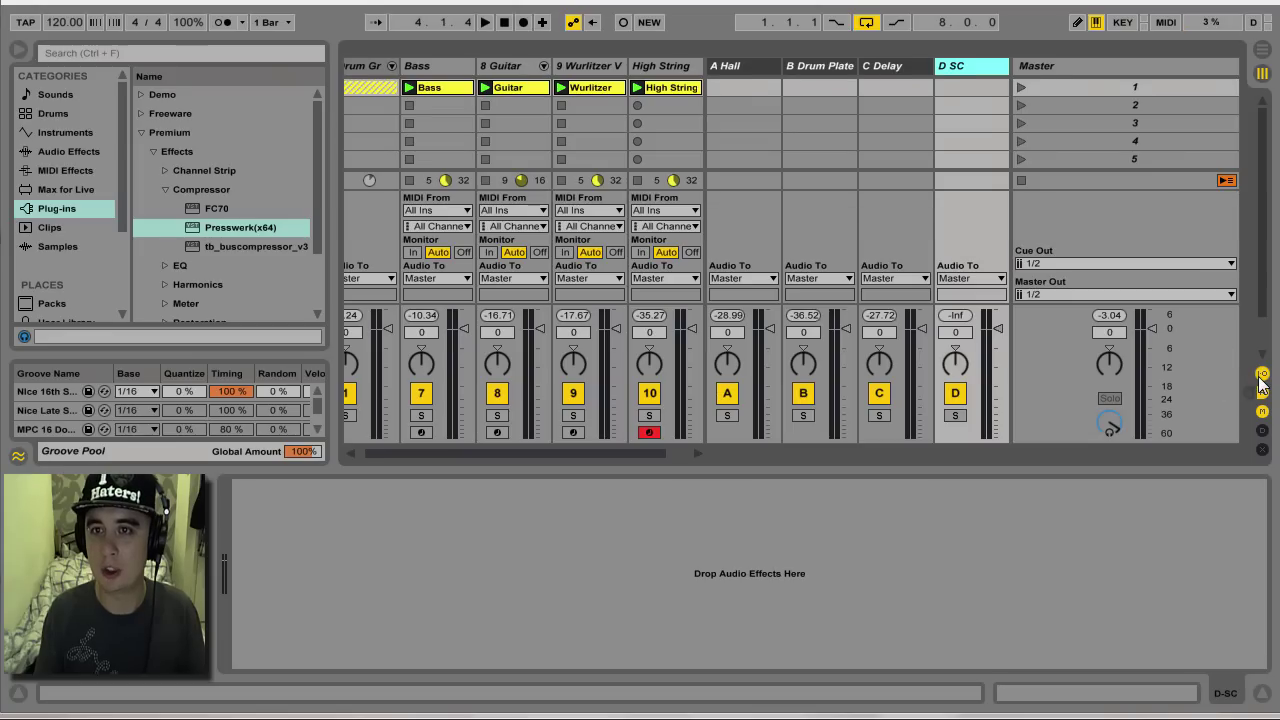
left_click(993, 279)
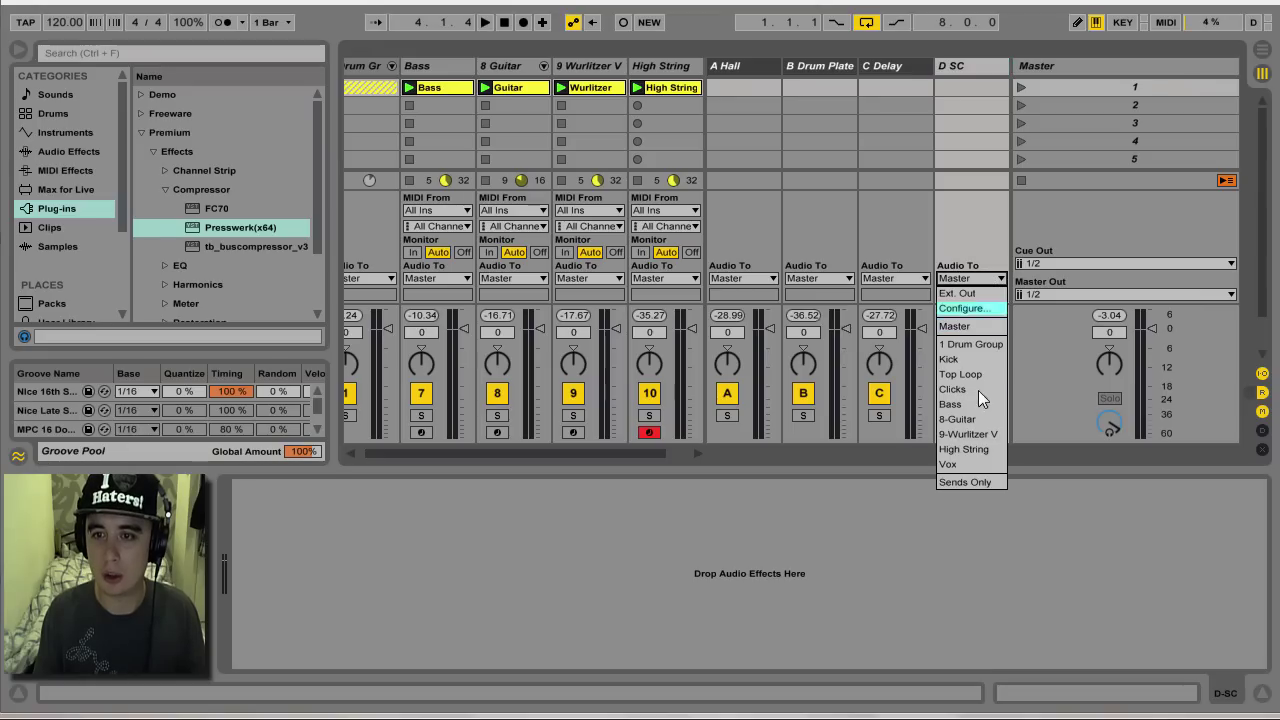
key("Escape")
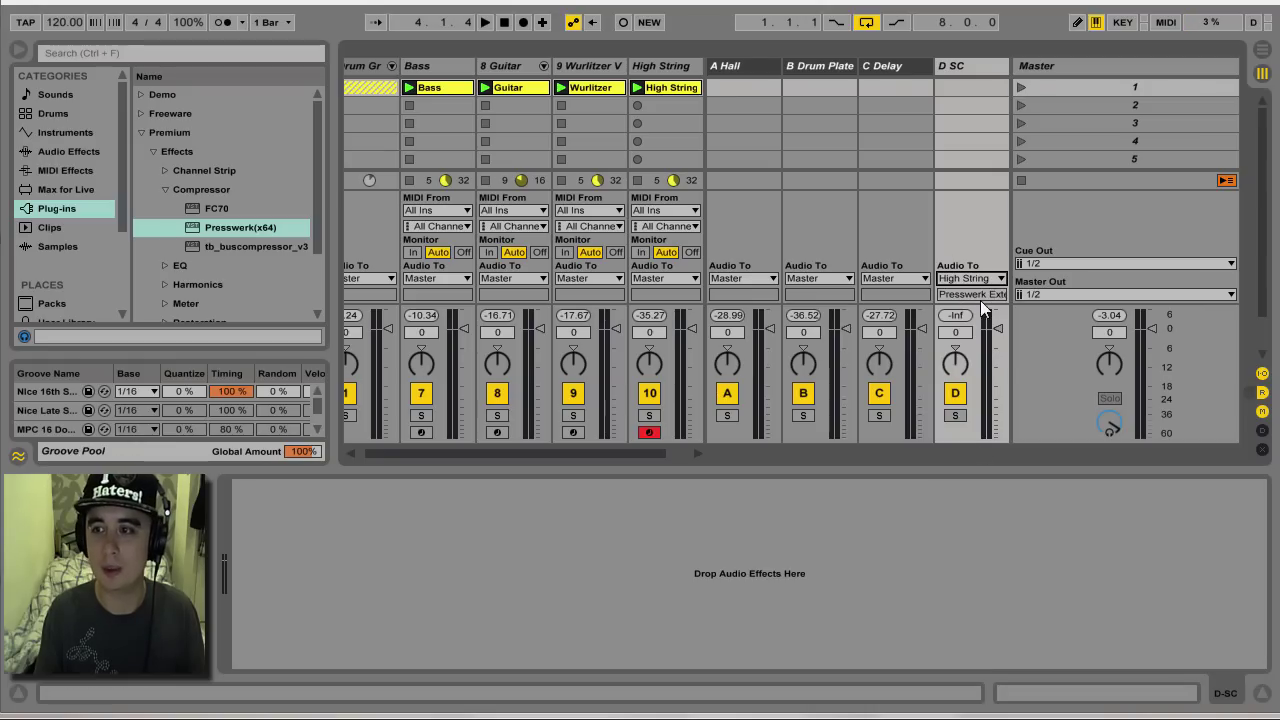
Step: Unfold the drum group and set the Kick track's send D to 0.0 dB so it feeds the SC return
left_click(1262, 392)
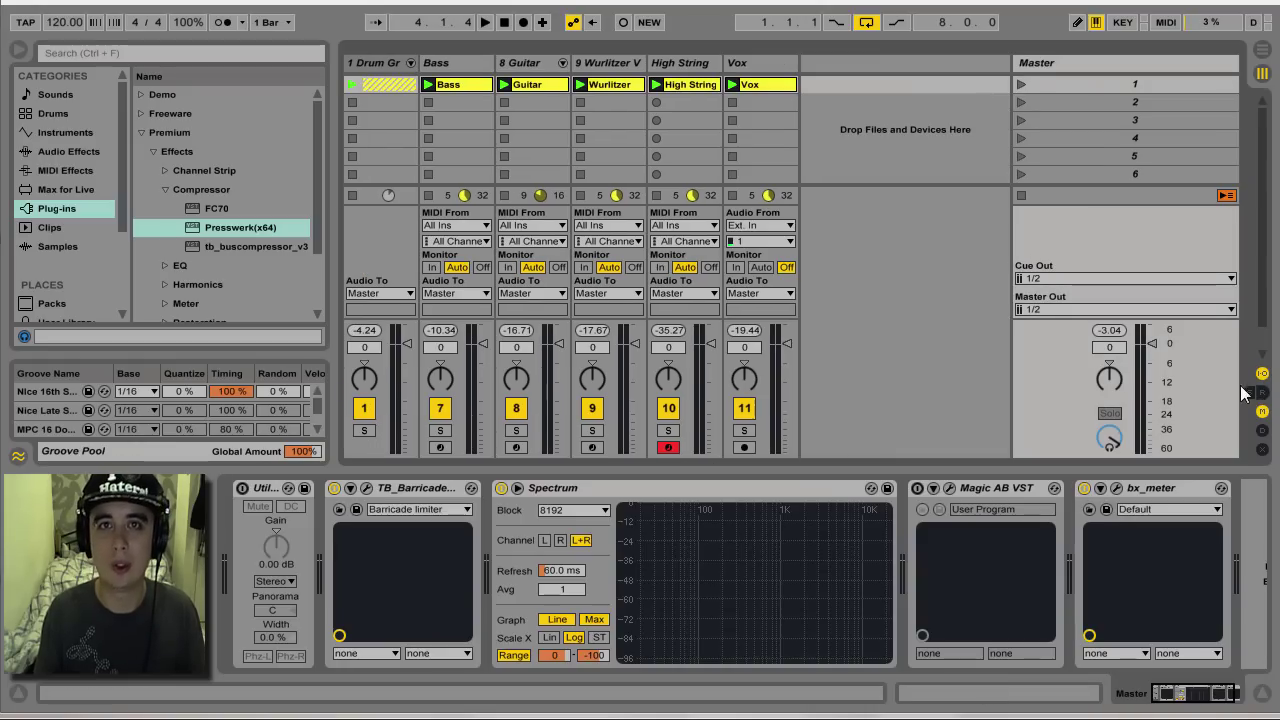
left_click(411, 63)
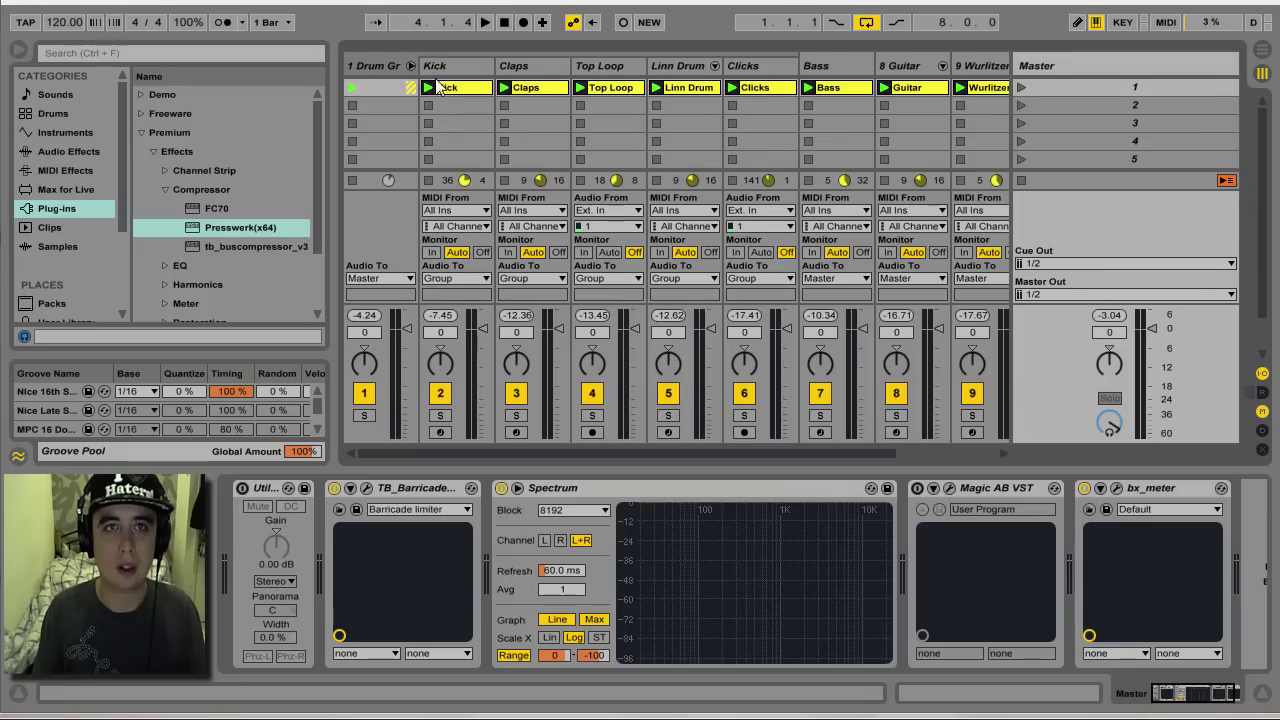
left_click(437, 75)
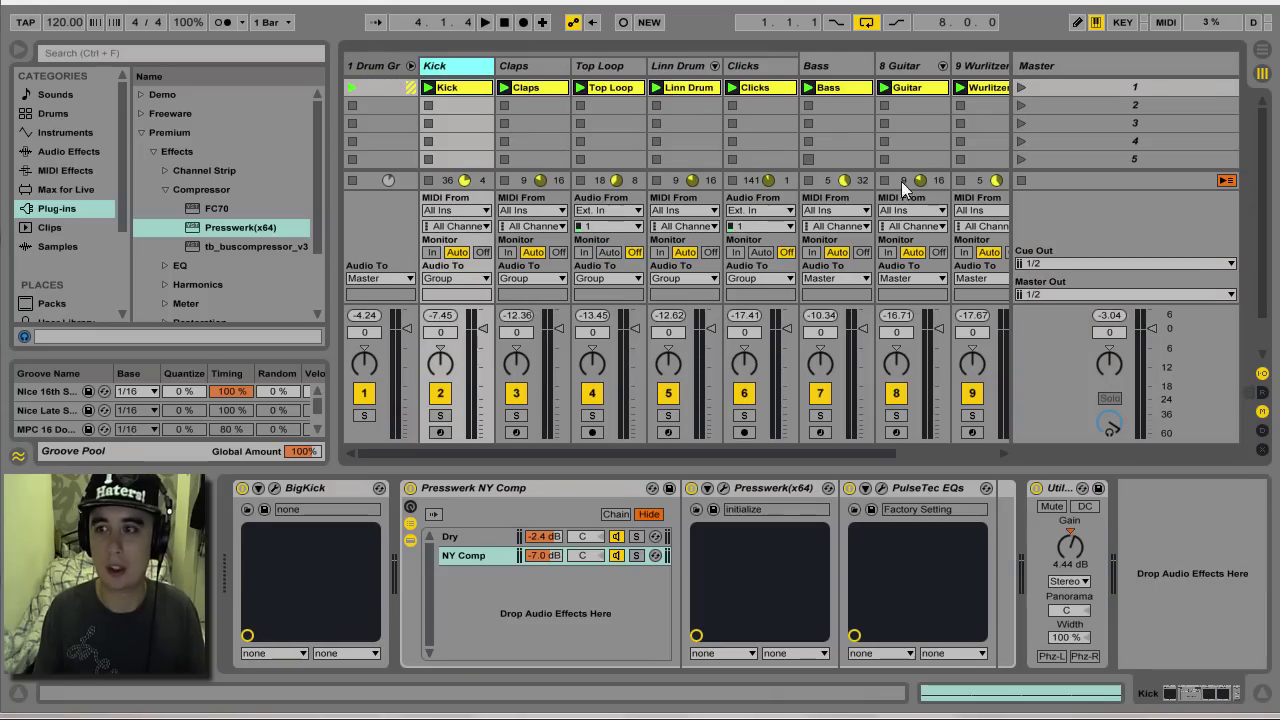
left_click(1262, 375)
left_click(1250, 392)
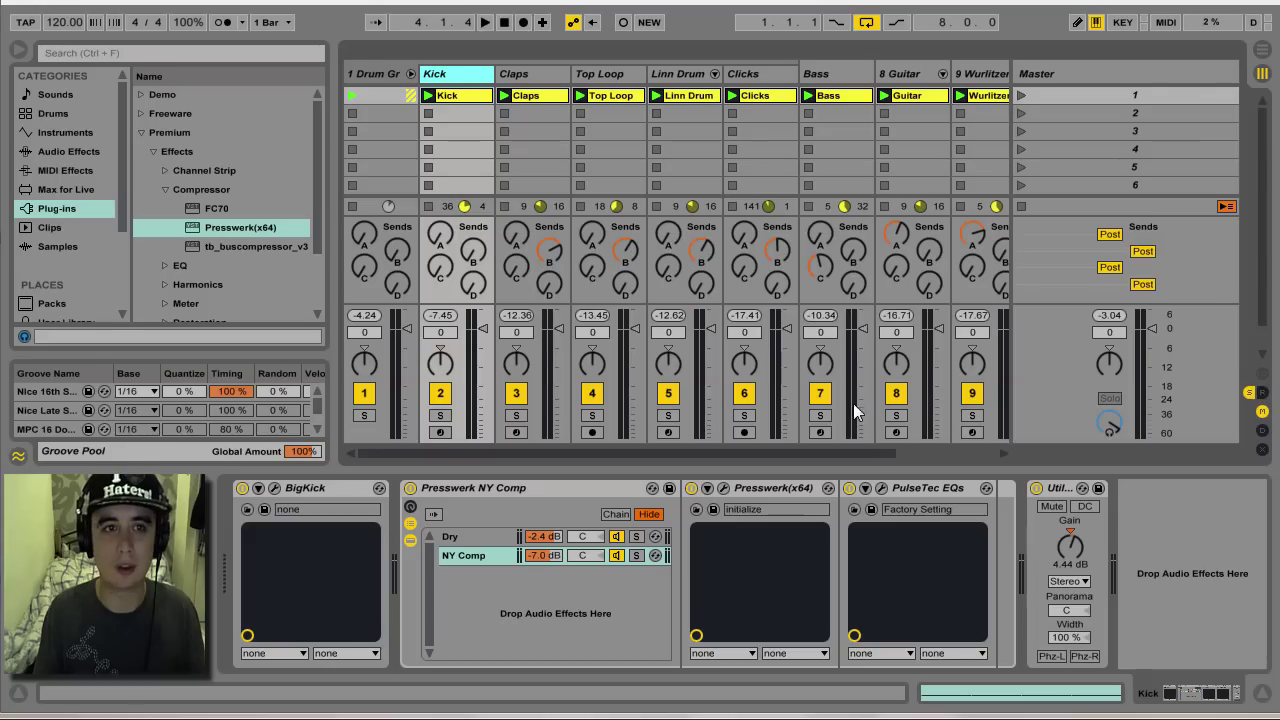
left_click(1261, 394)
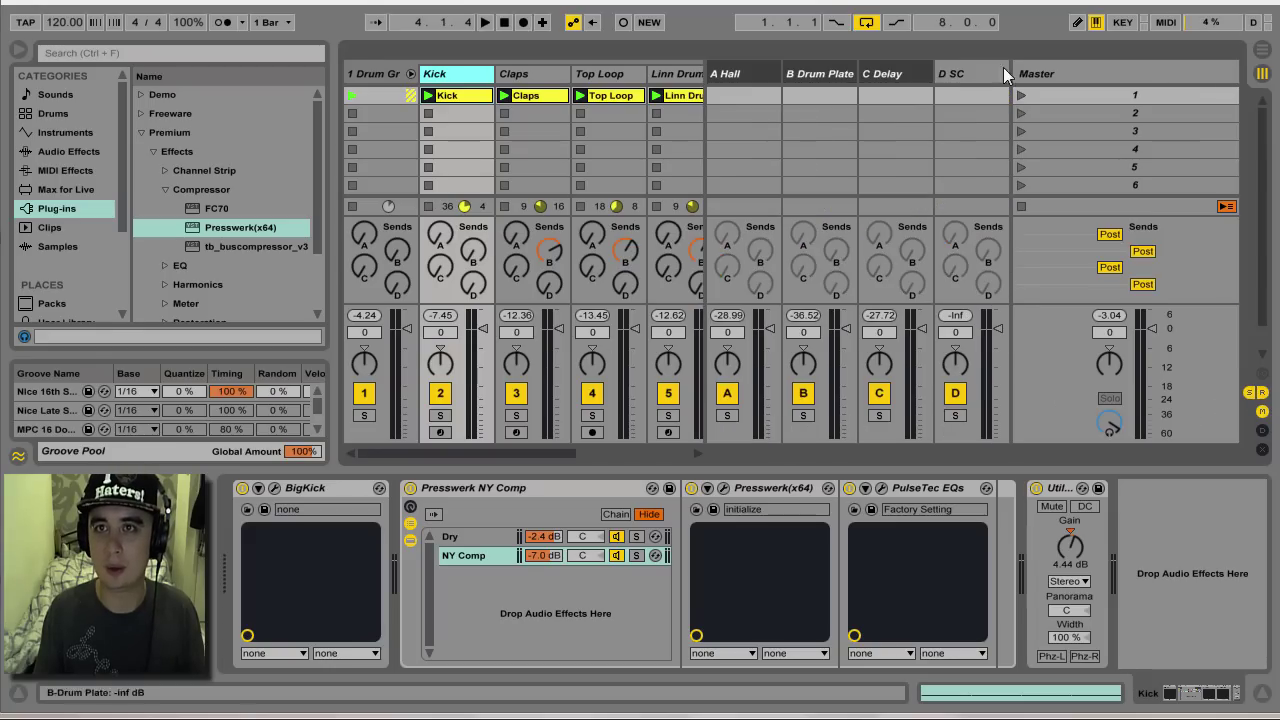
left_click_drag(473, 284, 473, 250)
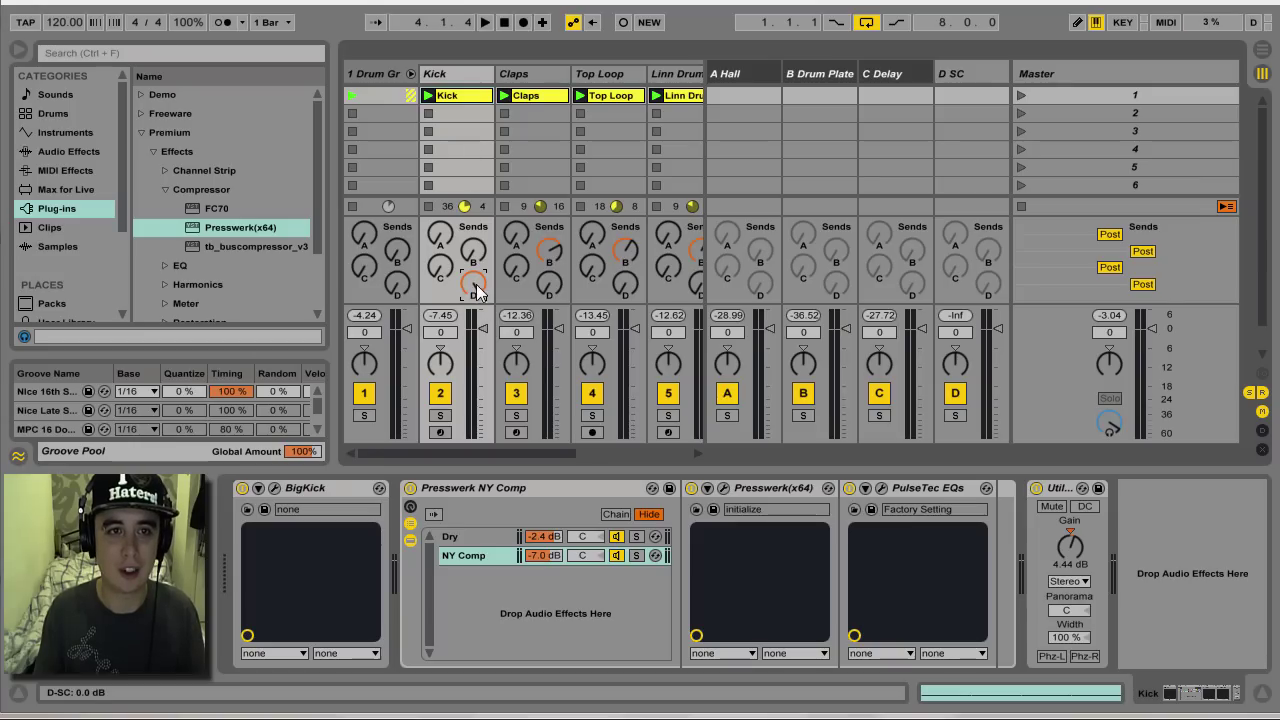
Step: Review the SC return's output routing, fold the drum group, and hide the input and output routing section
left_click(981, 78)
left_click(1251, 392)
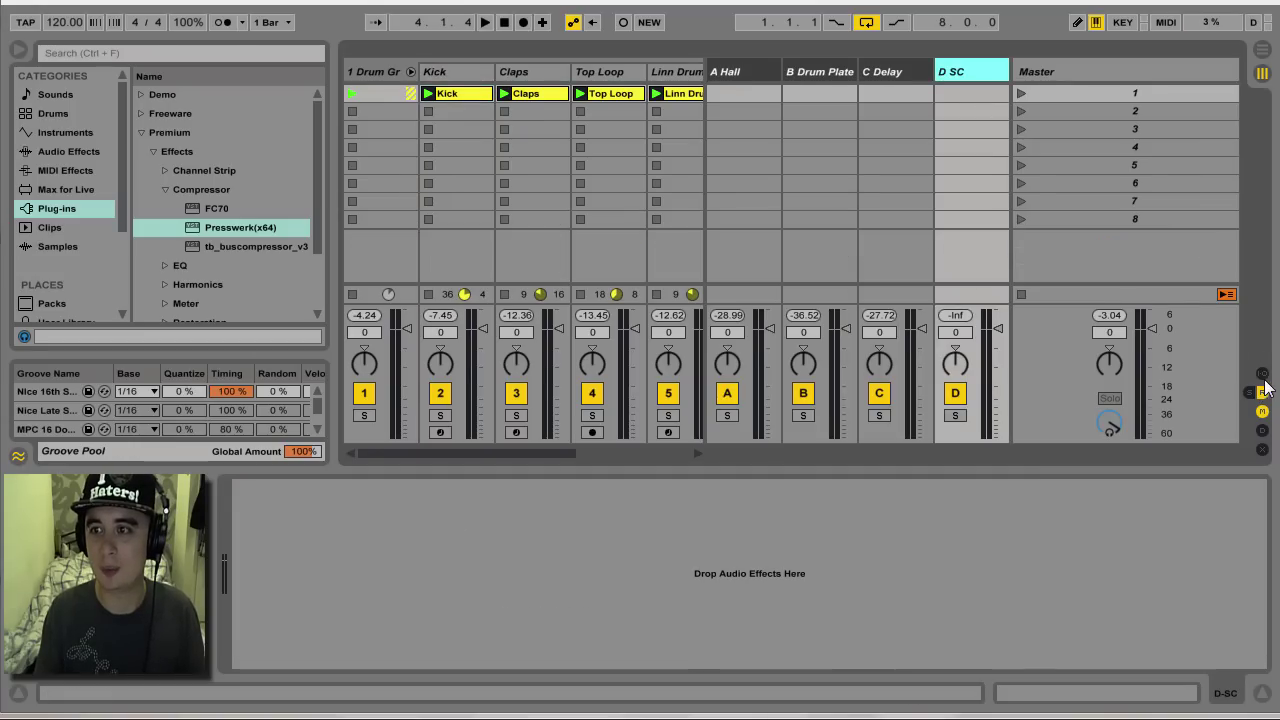
left_click(1262, 374)
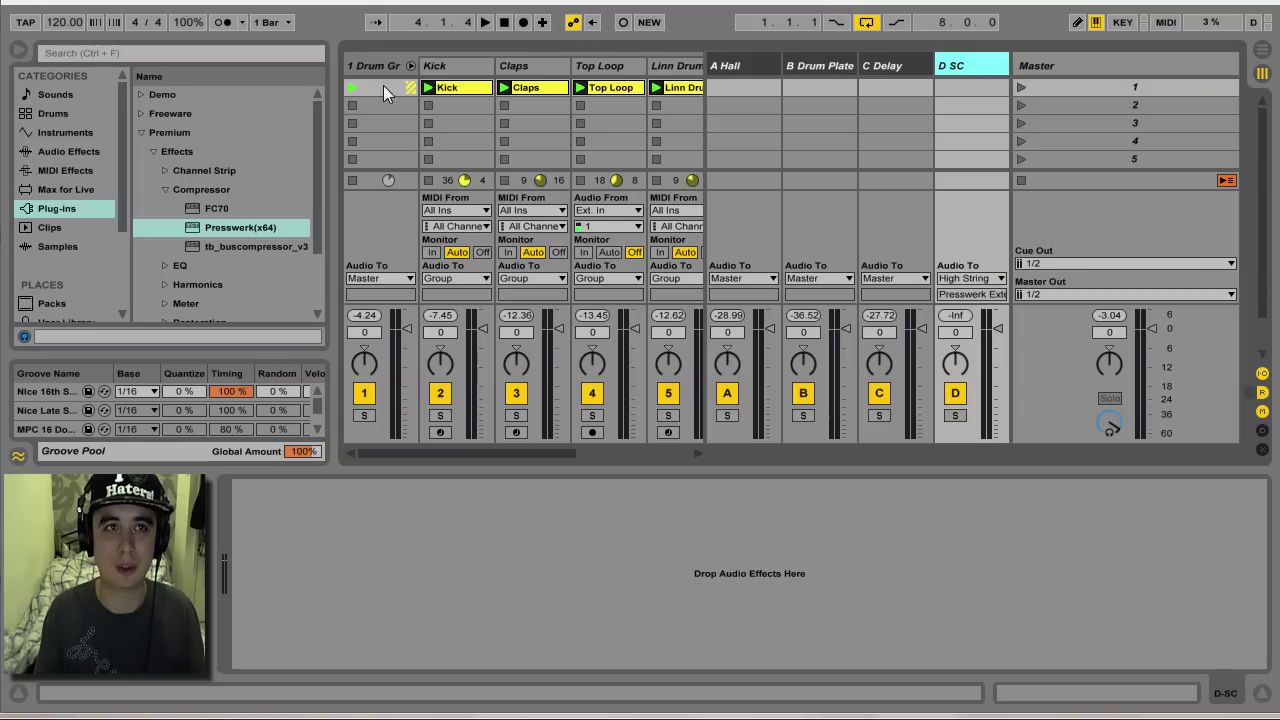
left_click(410, 65)
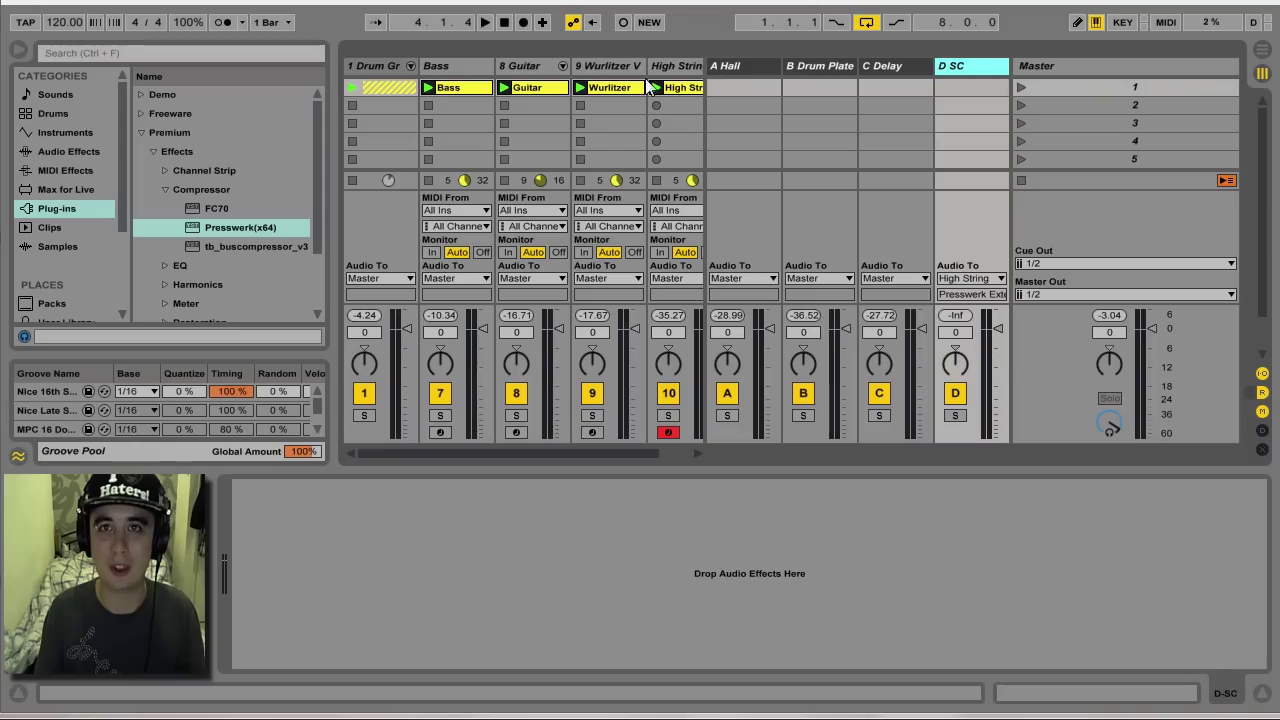
left_click(1262, 374)
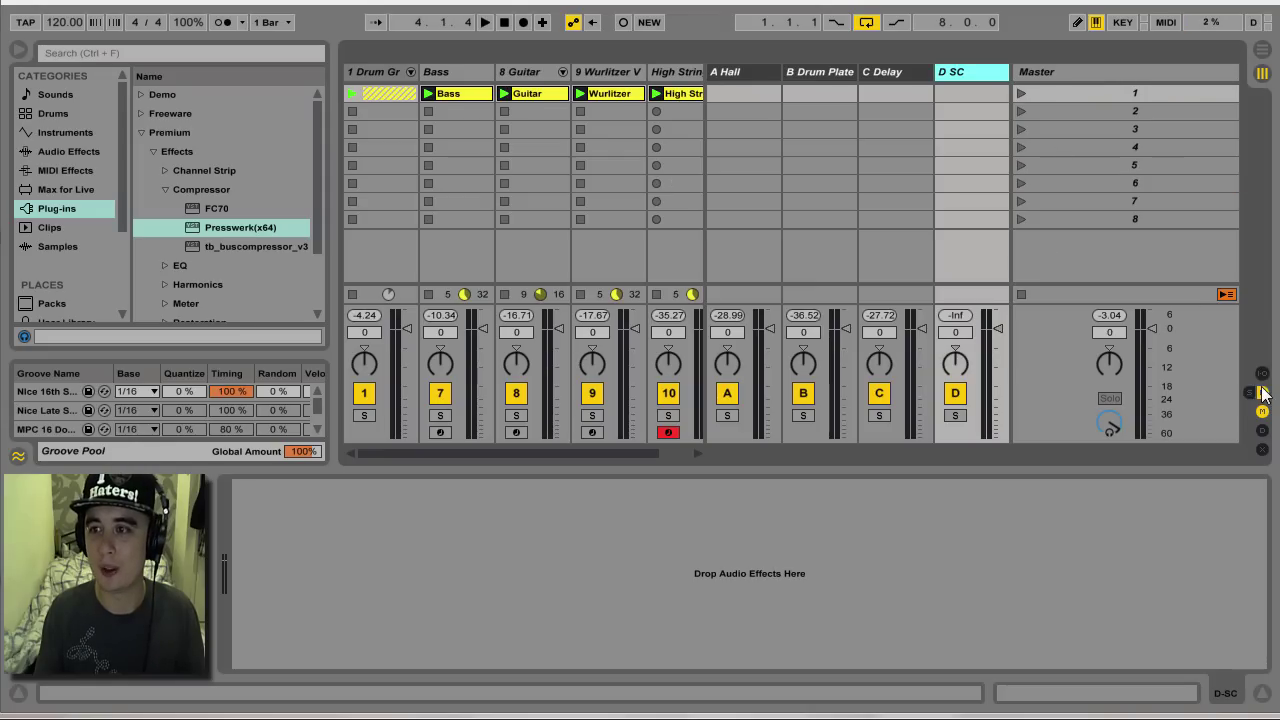
Step: Hide the return tracks, start scene 1 playing, and solo the High String track
left_click(1262, 392)
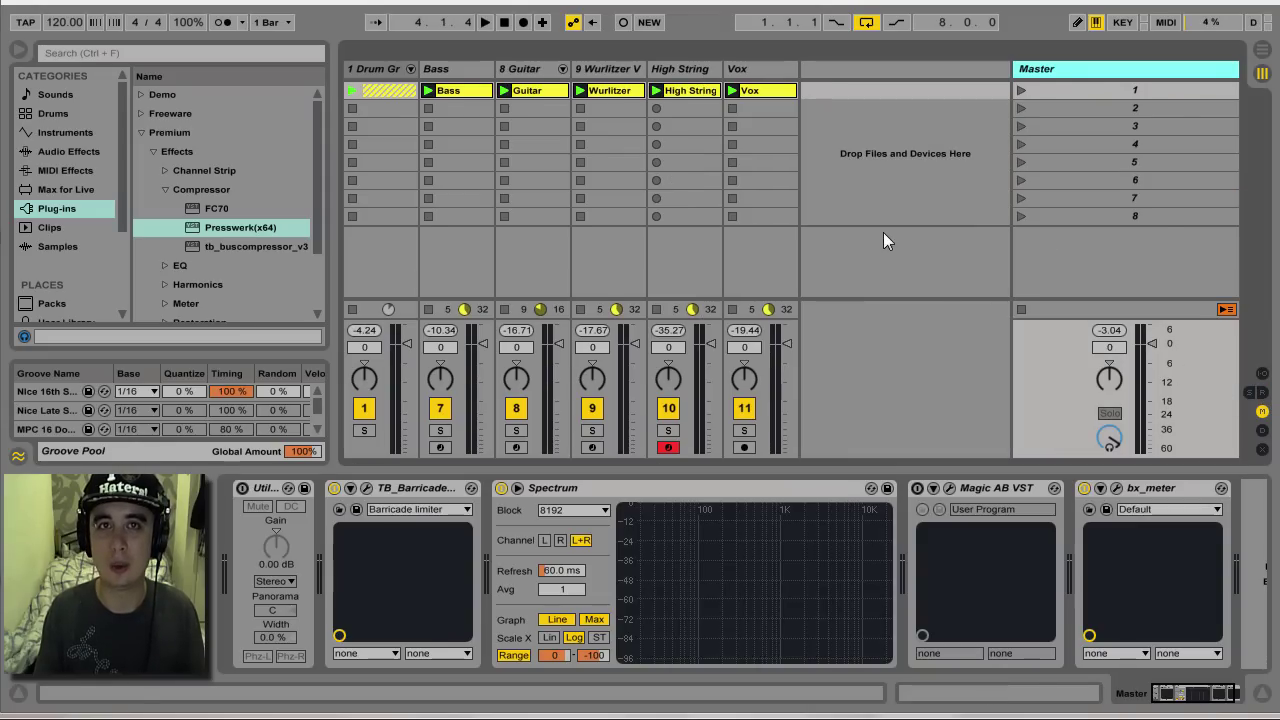
left_click(1021, 90)
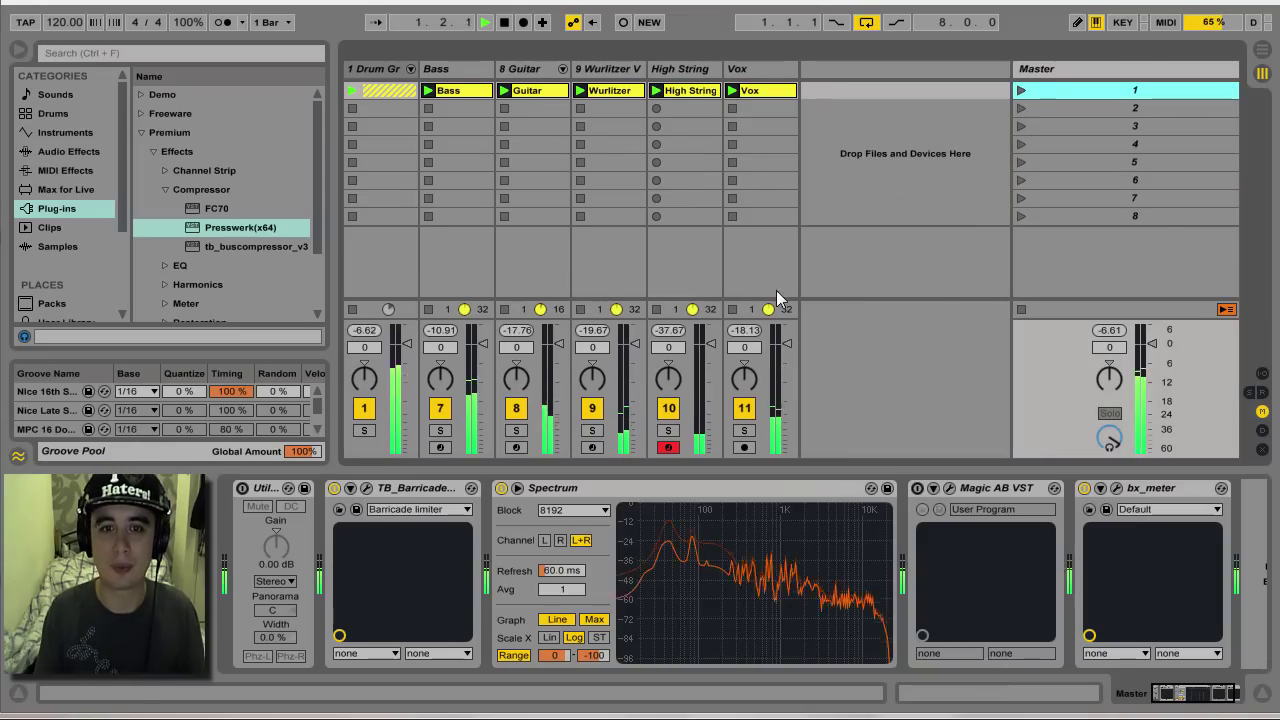
left_click(668, 431)
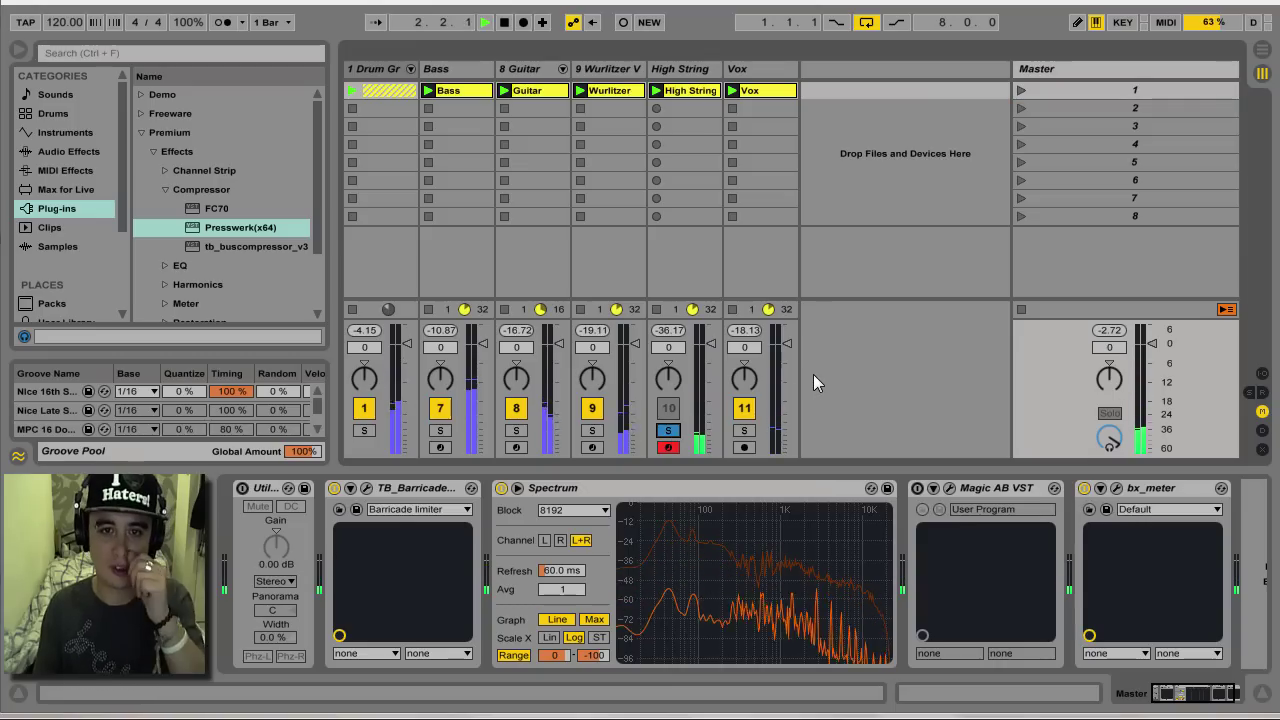
Step: Mute the A Hall, B Drum Plate and C Delay returns, leaving SC active, and hide the return tracks again
left_click(1262, 392)
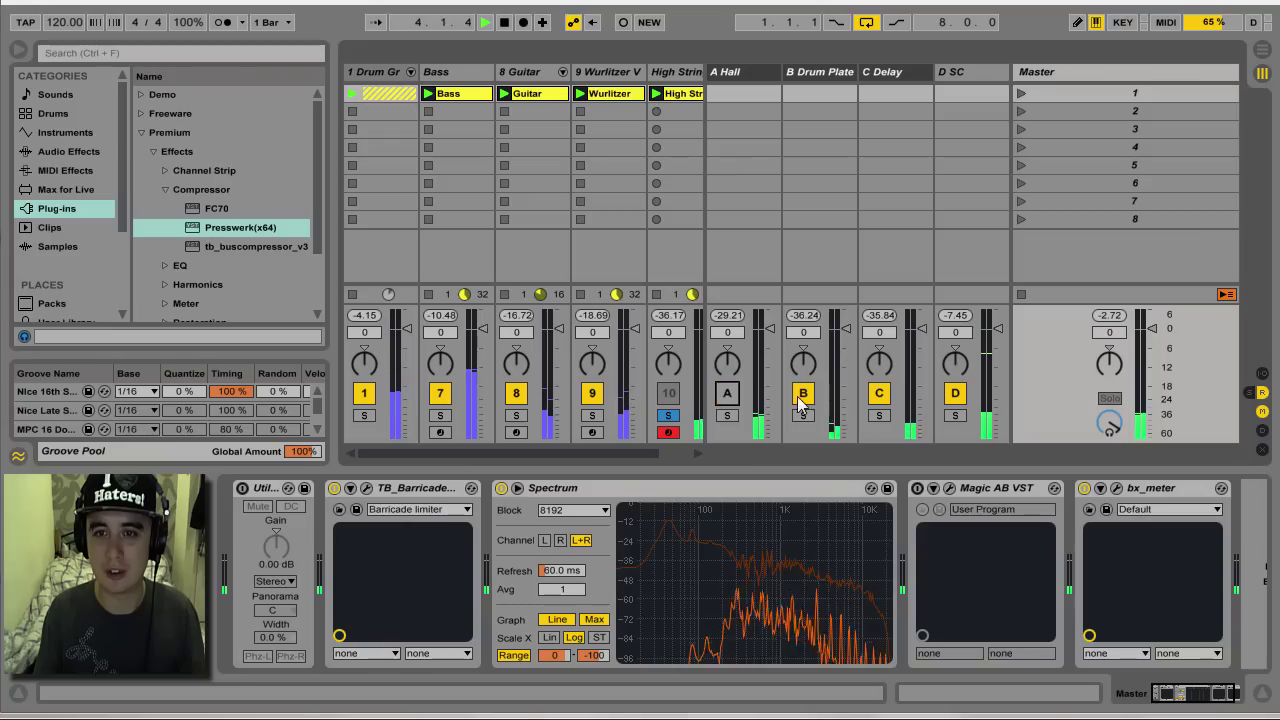
left_click(727, 393)
left_click(803, 393)
left_click(880, 395)
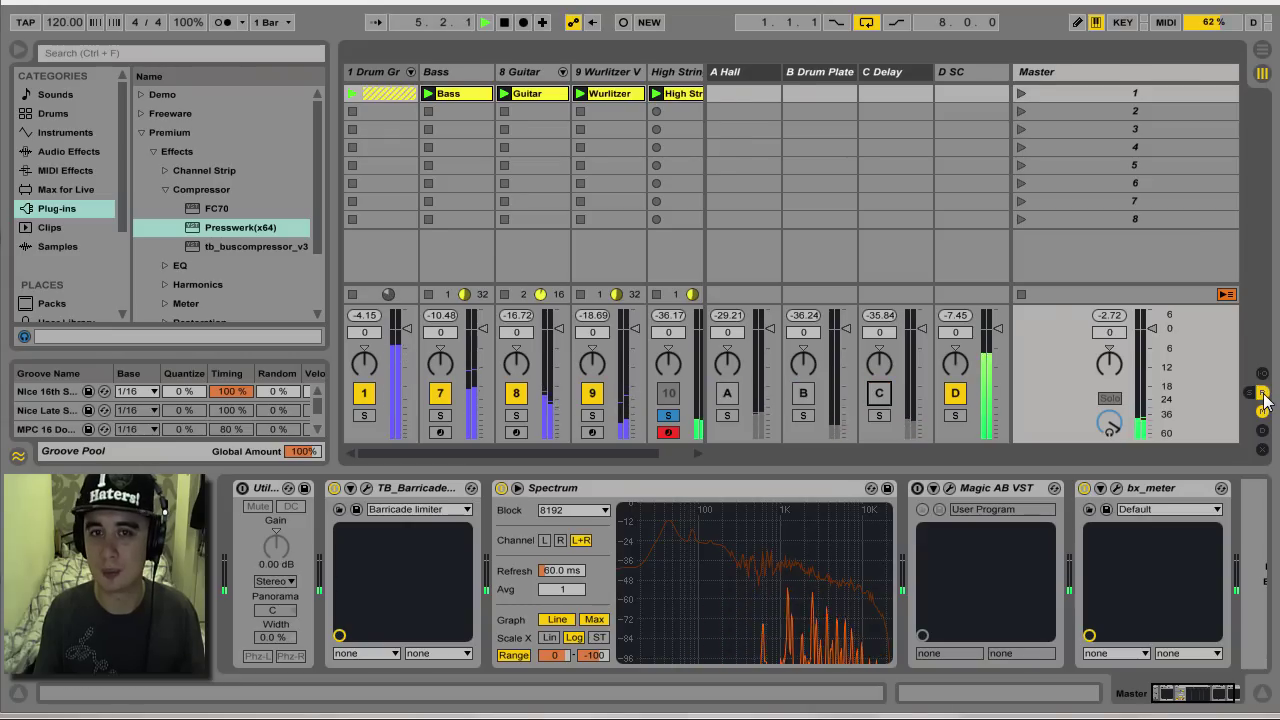
left_click(1262, 392)
Step: Open Presswerk on the High String track and set its sidechain Int:Ext balance to 0:100
left_click(685, 70)
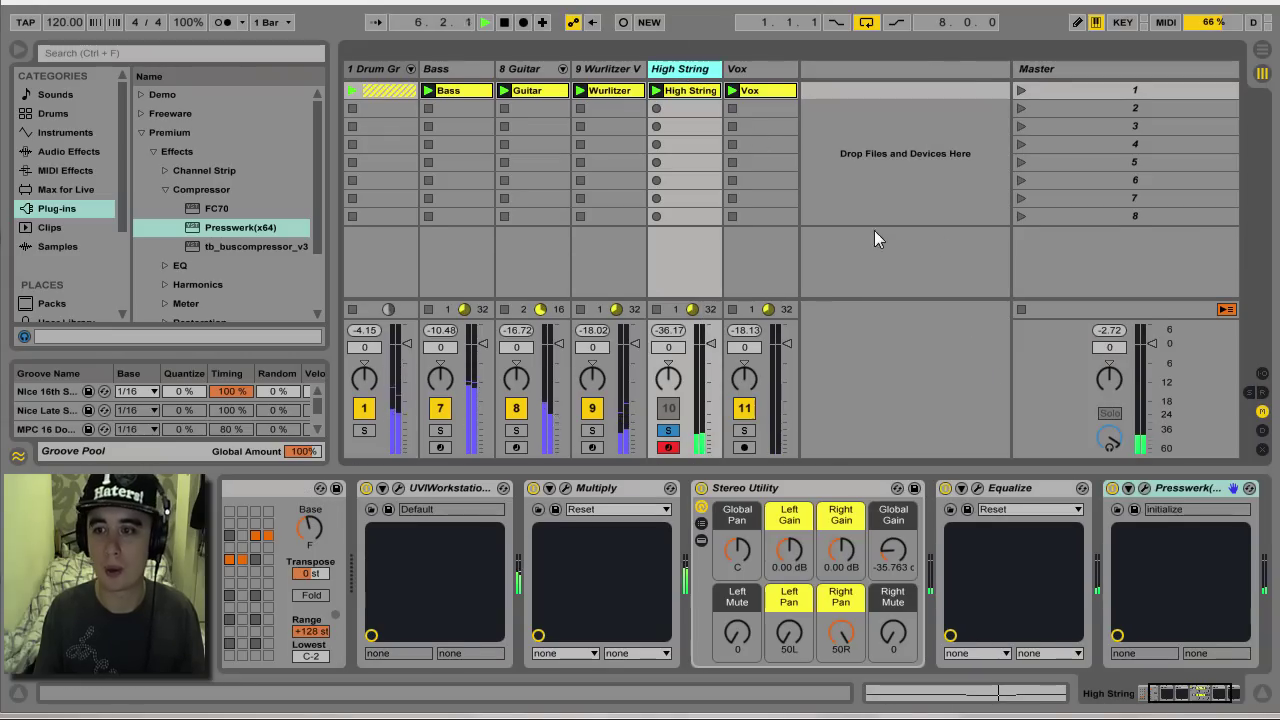
left_click(1144, 488)
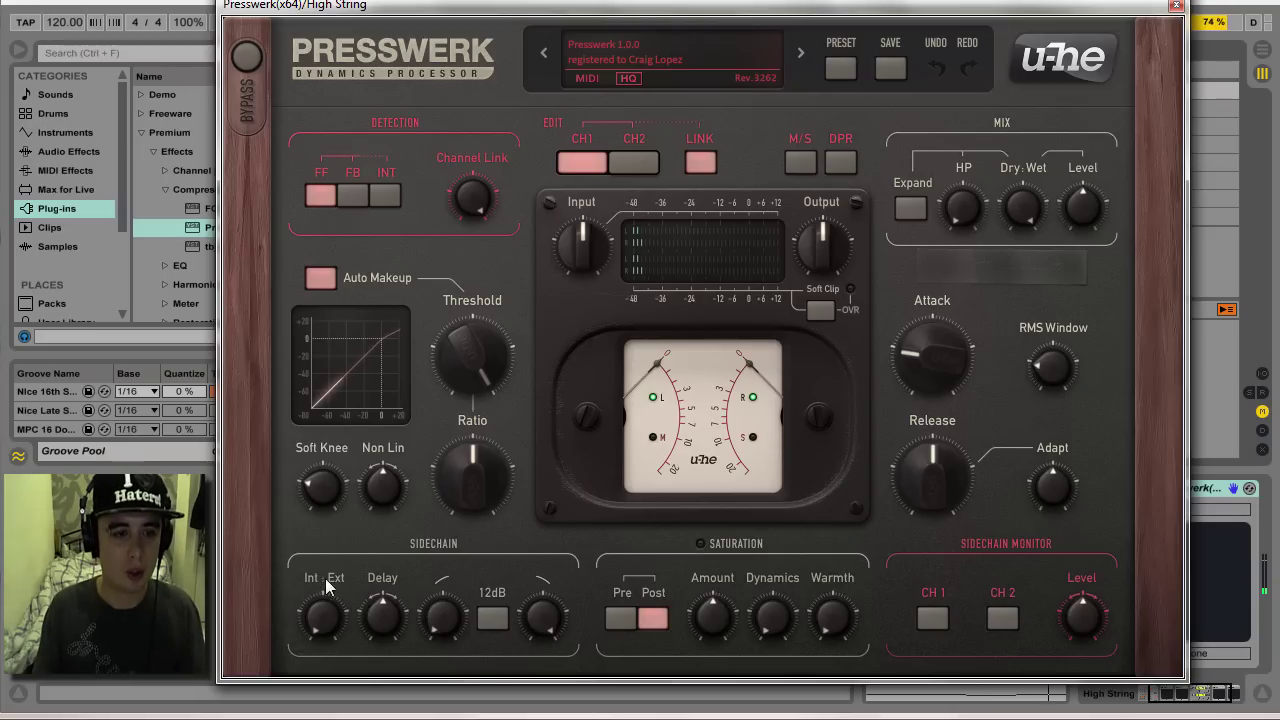
left_click_drag(322, 620, 348, 495)
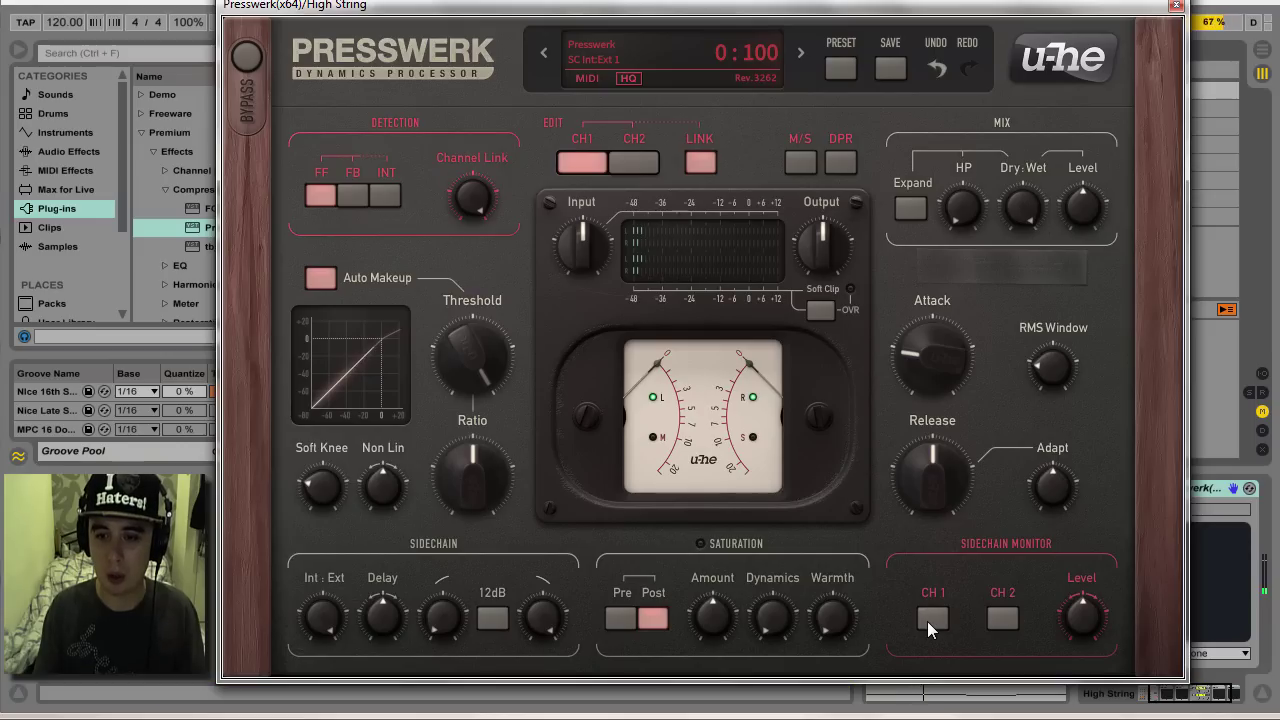
Step: Monitor the channel 1 sidechain signal to check the external input at the Int:Ext setting, and turn the monitor off
left_click(931, 618)
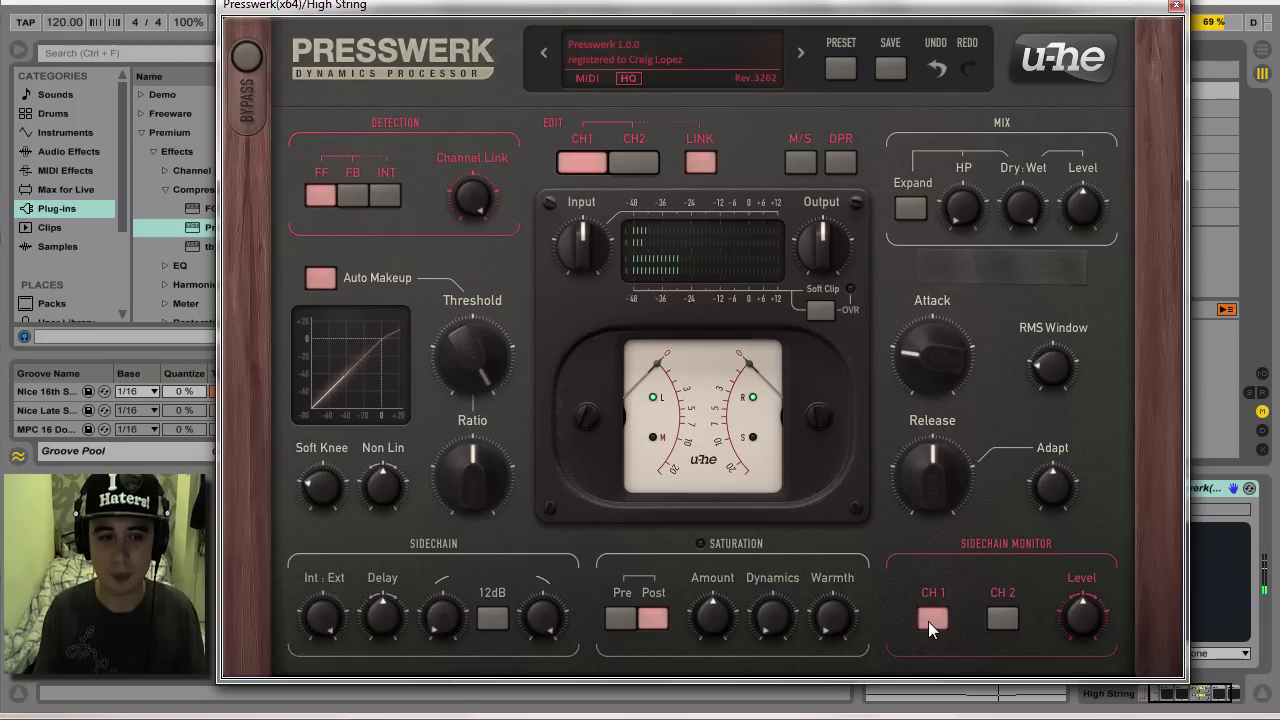
left_click_drag(330, 625, 332, 660)
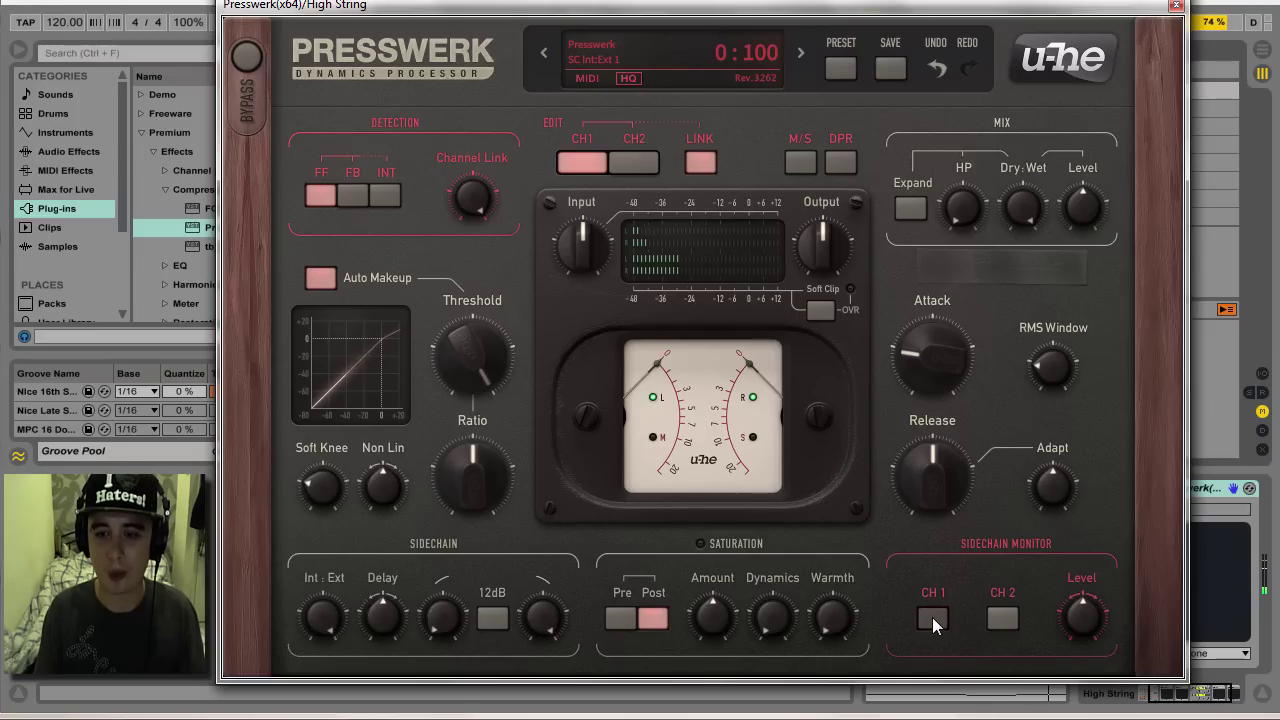
left_click(932, 619)
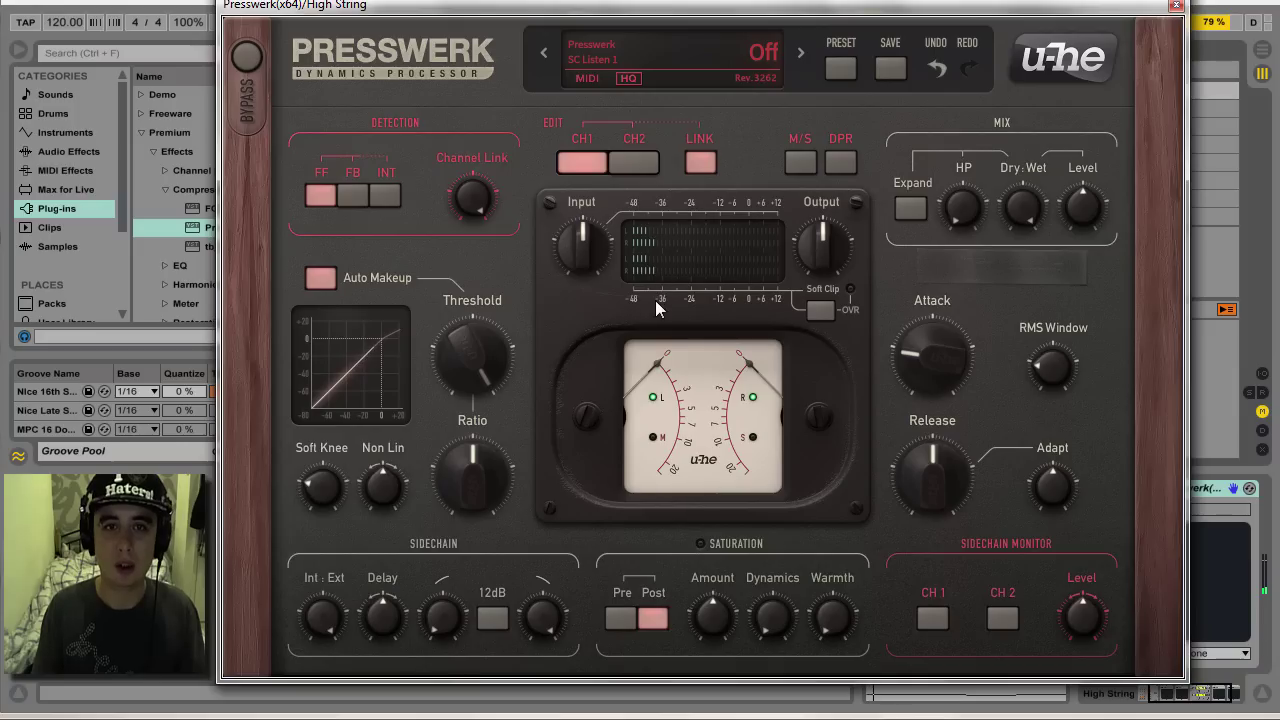
Step: Lower Presswerk's Threshold, raise the Ratio, and add saturation with Amount at 39.4 dB and more Dynamics
left_click_drag(464, 364, 486, 451)
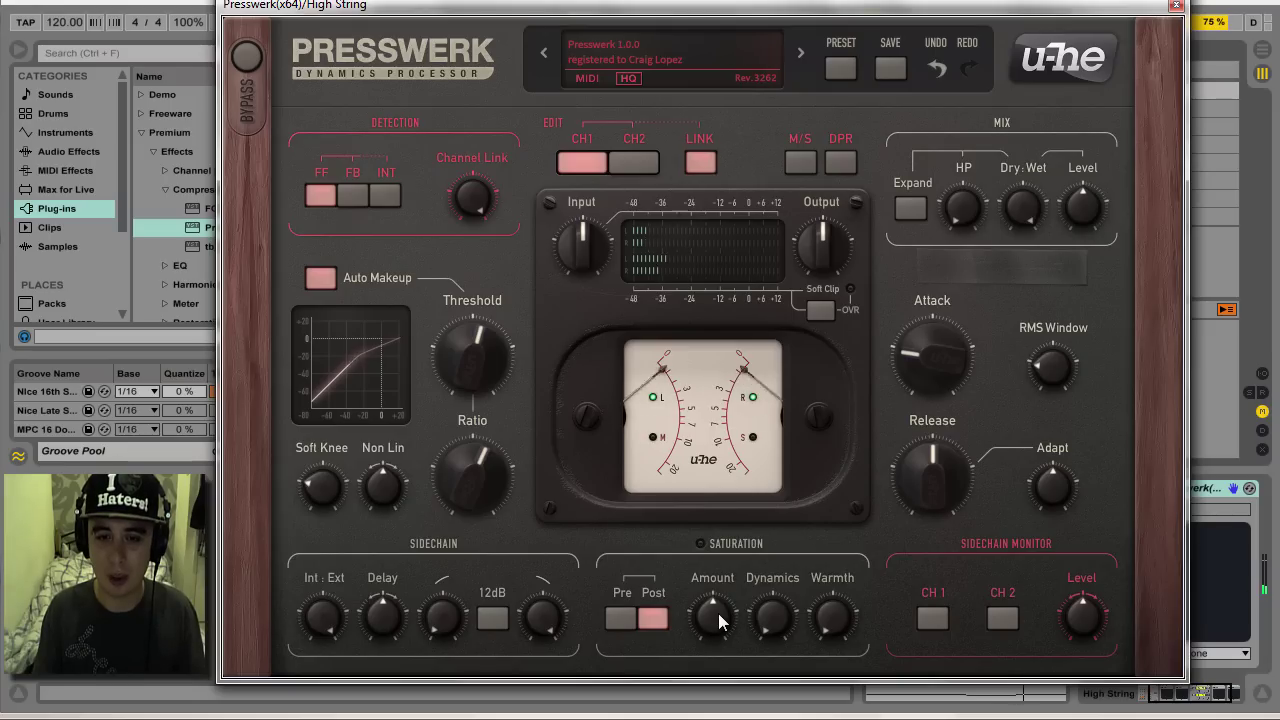
left_click_drag(719, 614, 727, 523)
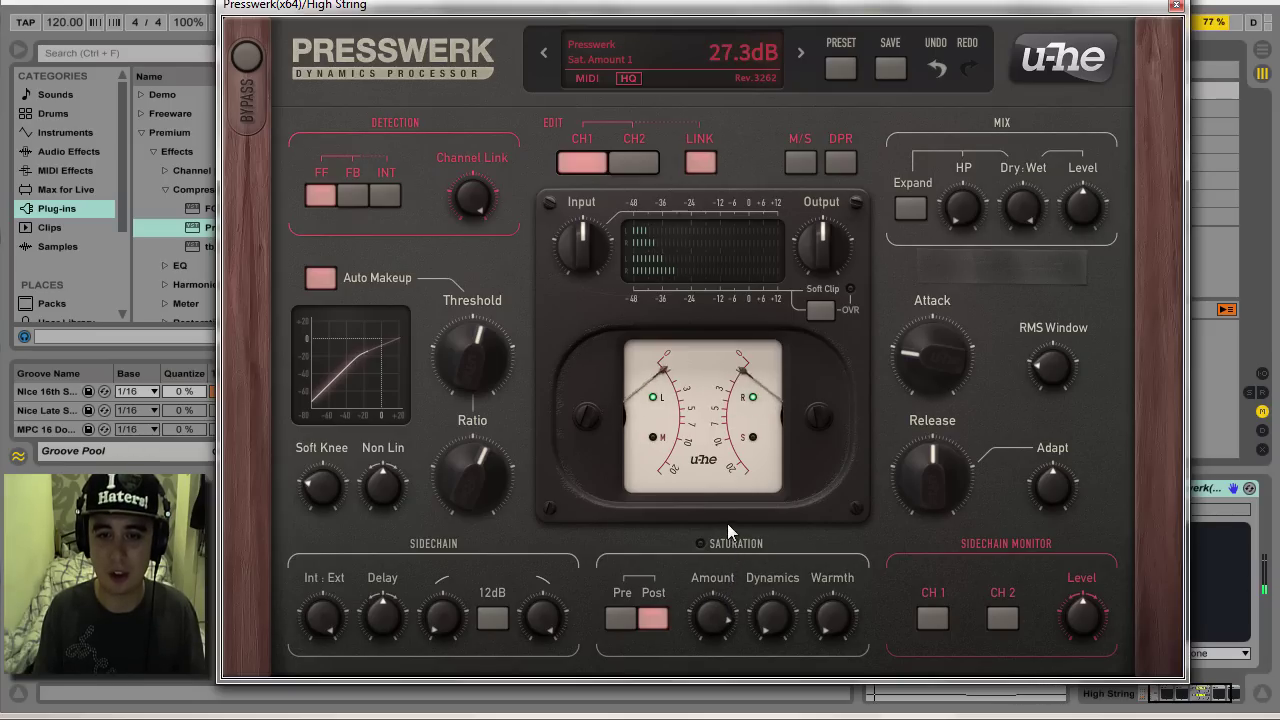
left_click_drag(773, 614, 772, 566)
left_click_drag(721, 612, 724, 580)
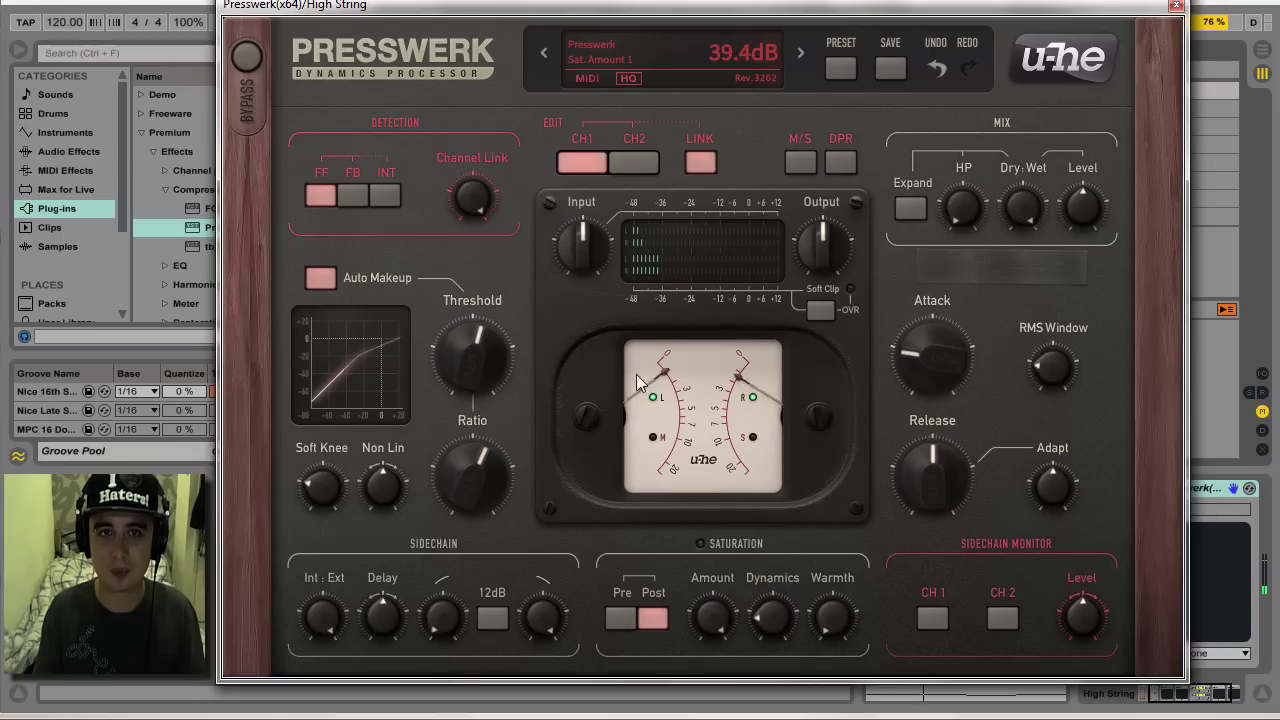
Step: Raise Presswerk's Input gain, set the Output gain to -8.18 dB, and close the plug-in window
left_click_drag(610, 262, 610, 248)
left_click_drag(614, 237, 617, 228)
left_click_drag(823, 265, 826, 287)
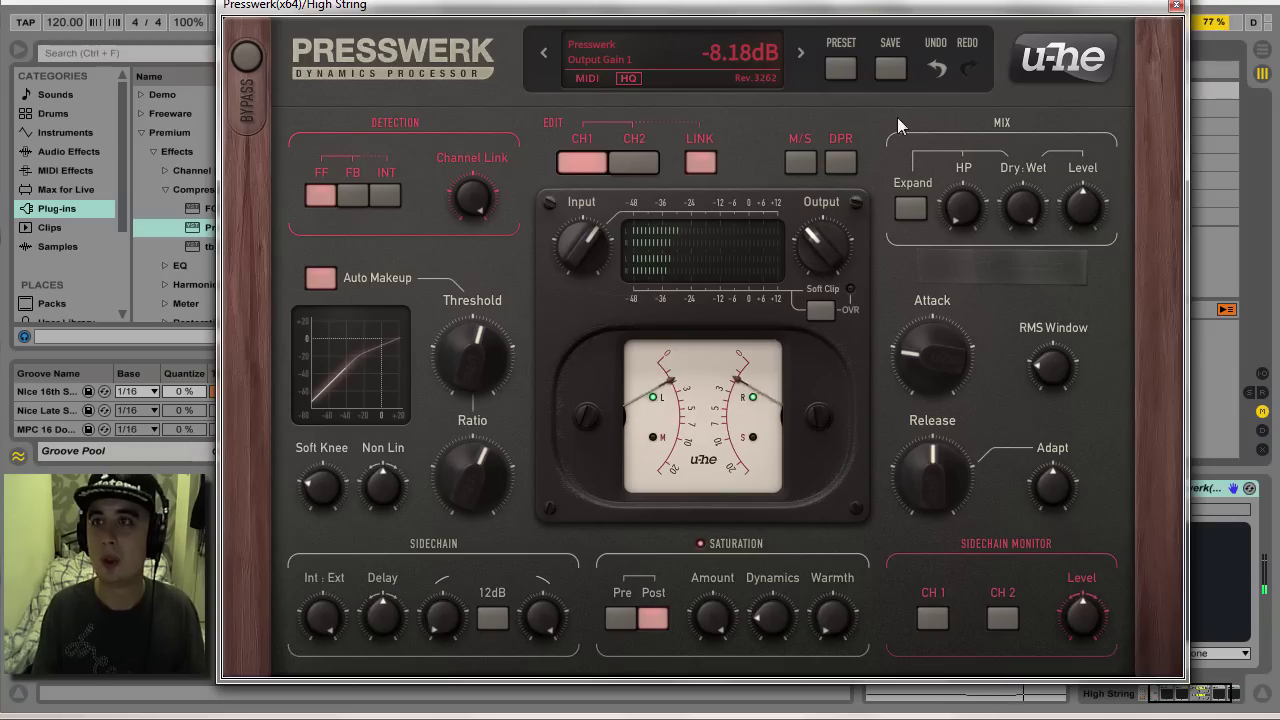
left_click(1176, 5)
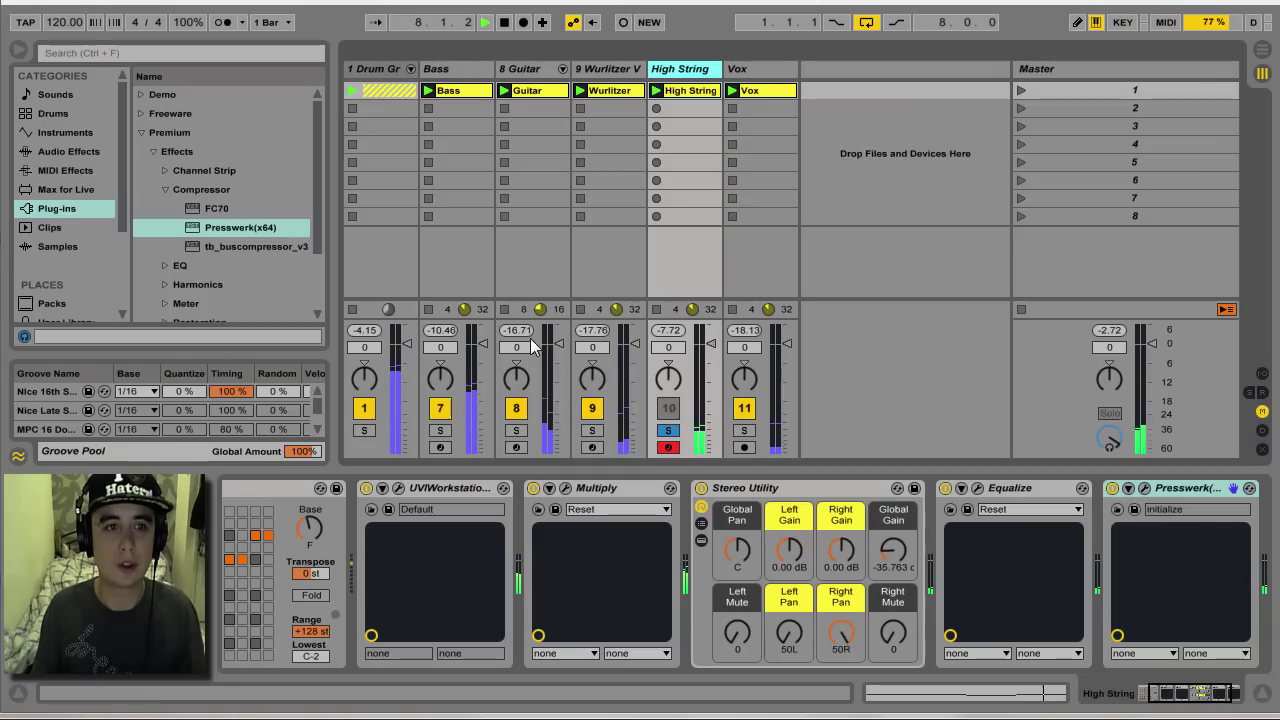
Step: With the drum group also soloed, adjust High String's Presswerk to Threshold -31.4 dB, Release 216 ms and a faster Attack
left_click(364, 430)
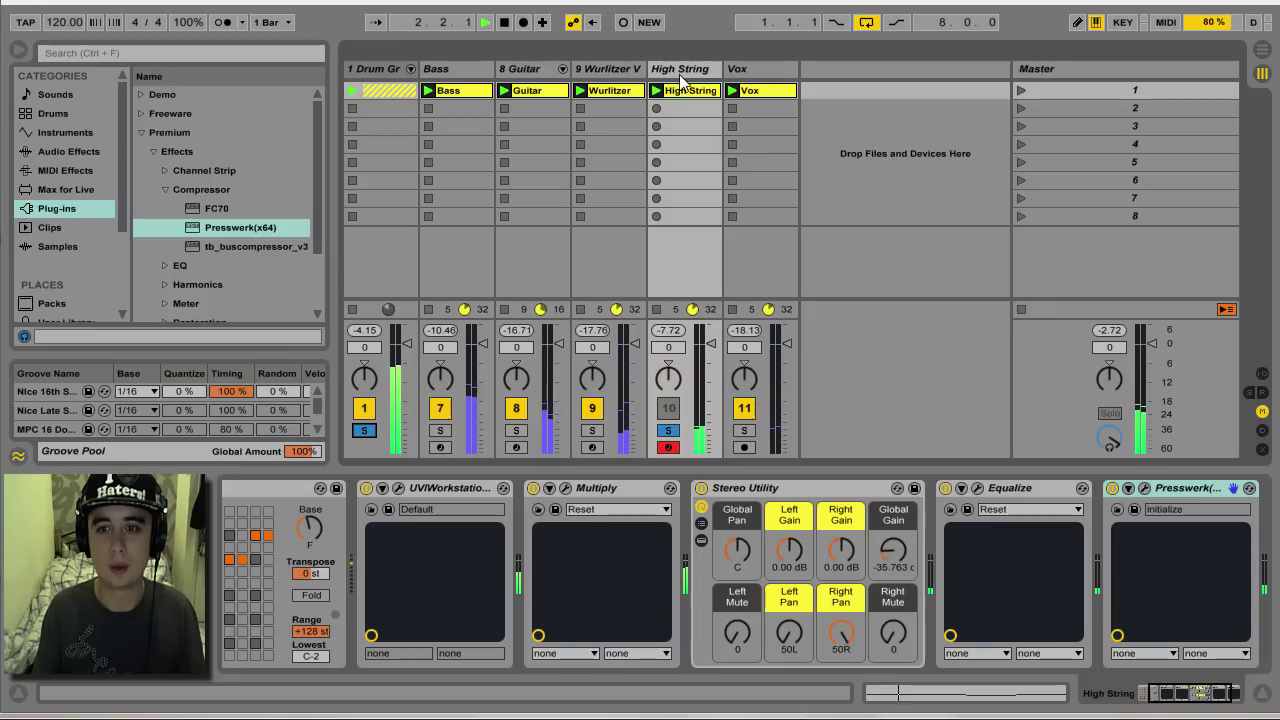
left_click(1144, 489)
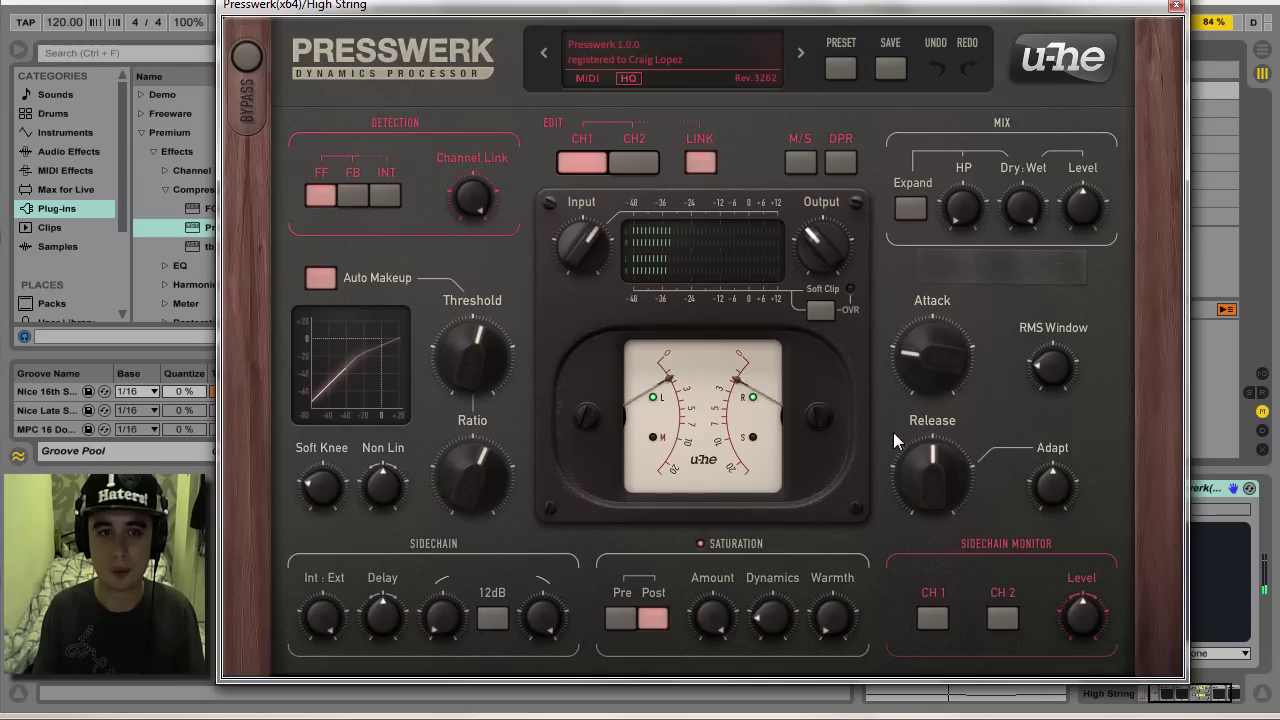
left_click_drag(472, 362, 476, 404)
left_click_drag(922, 490, 928, 508)
left_click_drag(486, 372, 478, 368)
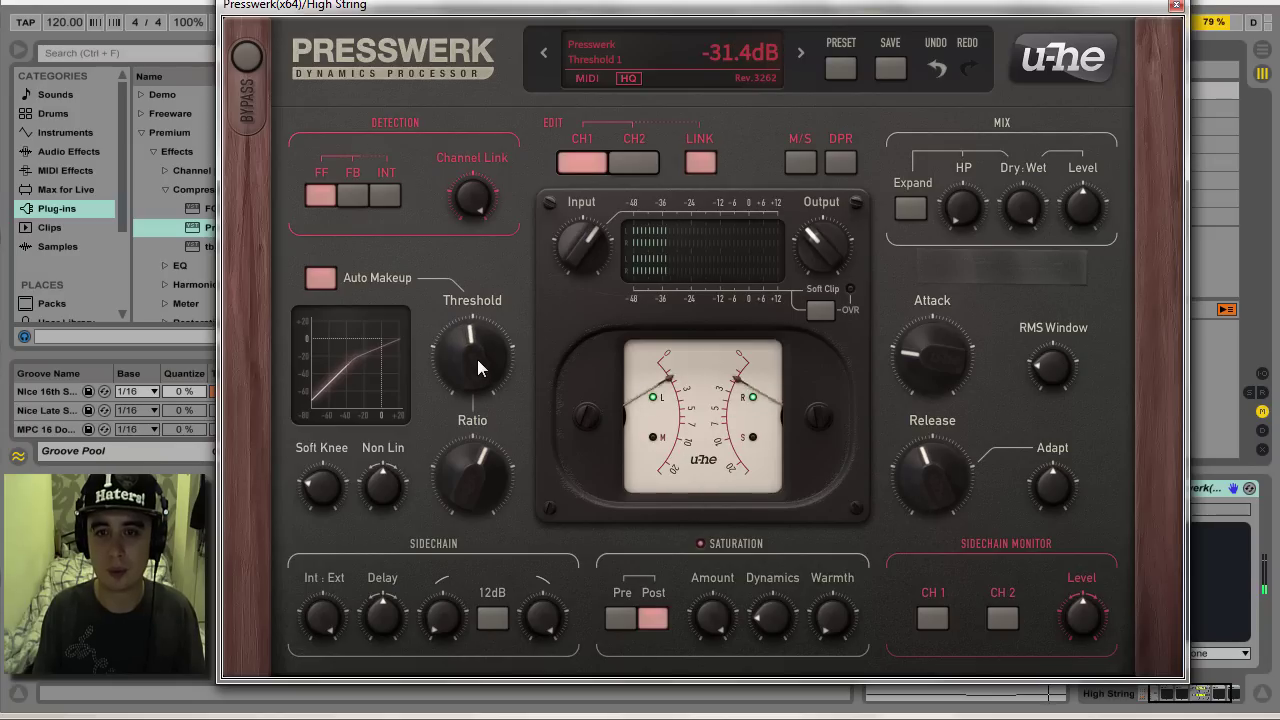
left_click_drag(944, 479, 943, 472)
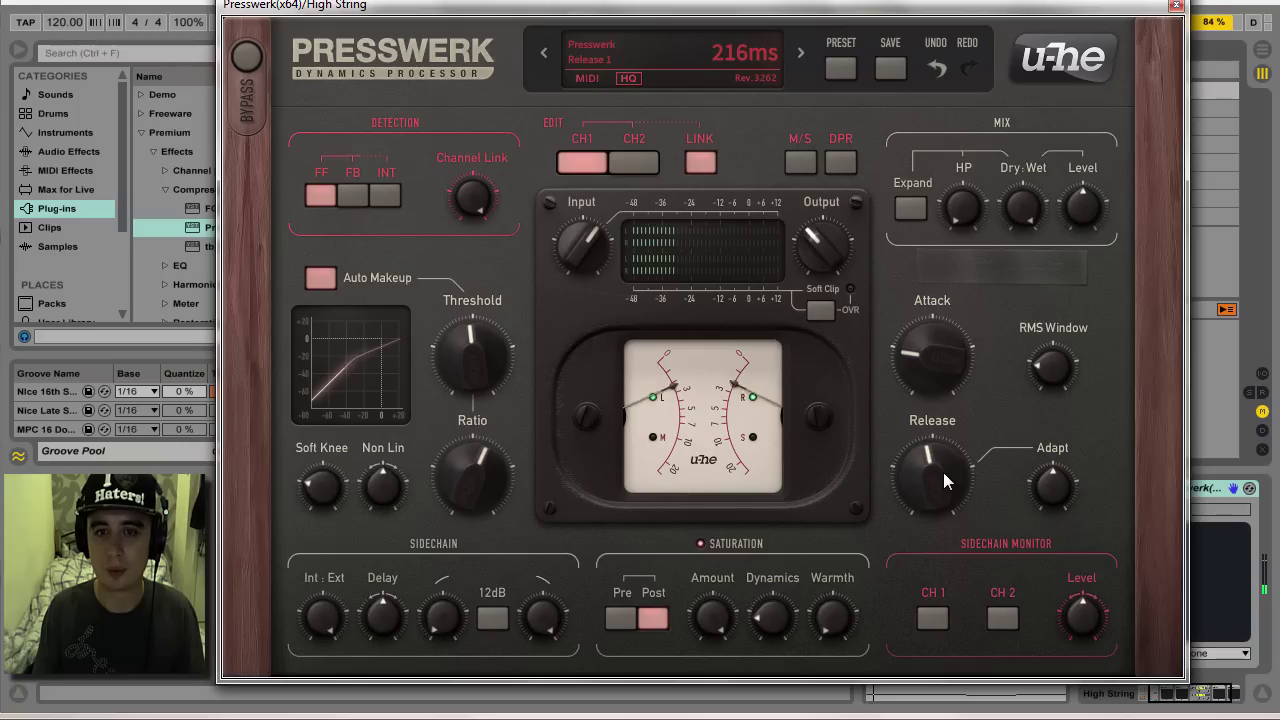
left_click_drag(917, 366, 926, 410)
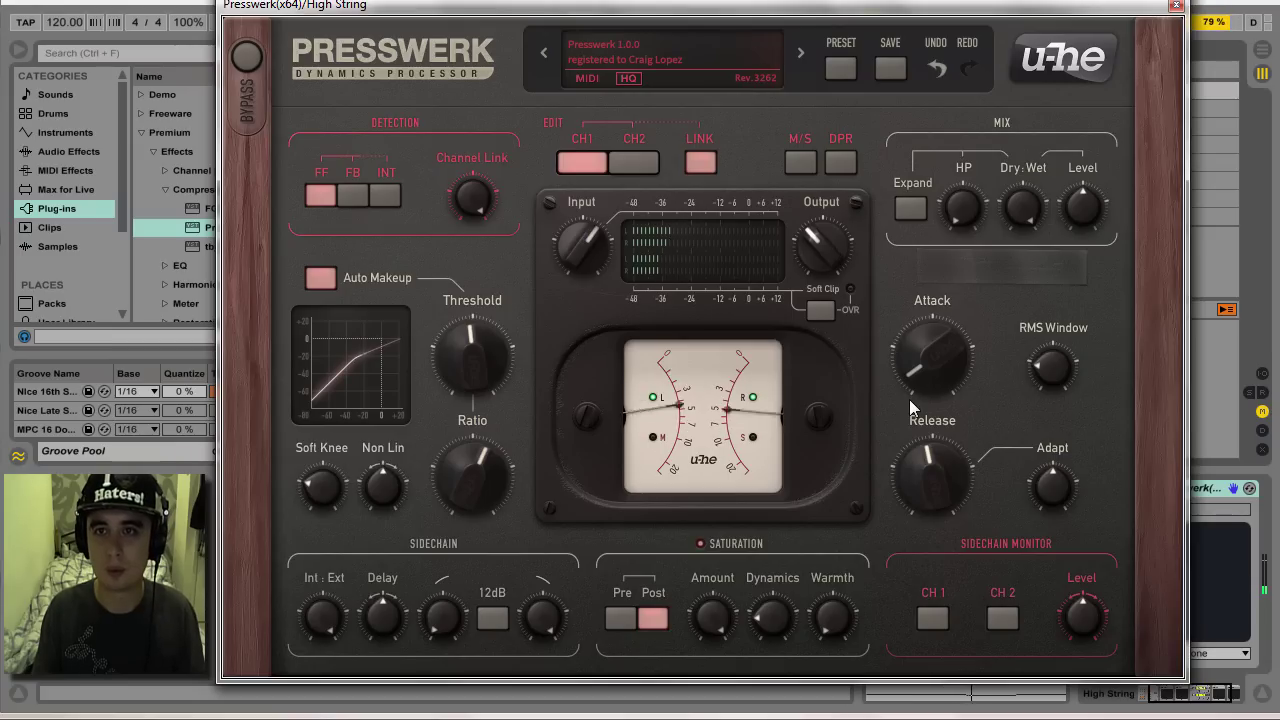
left_click(1175, 6)
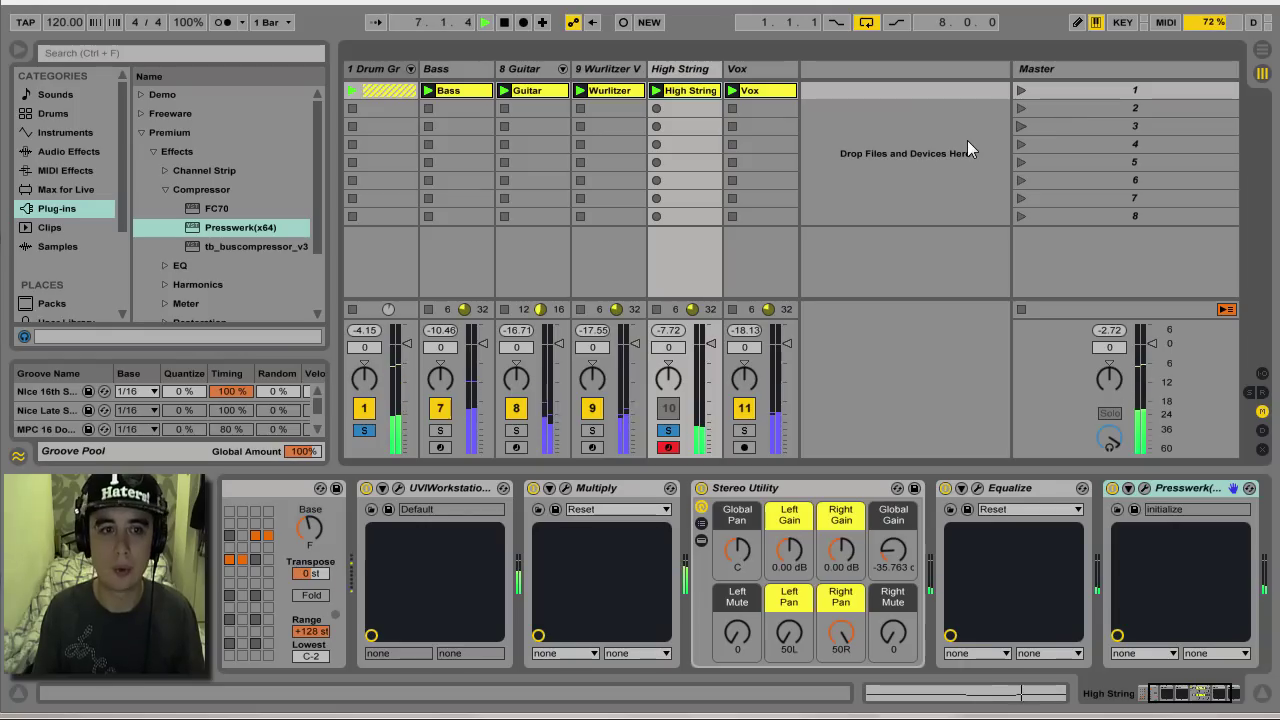
Step: Stop playback, unsolo the drum group and High String track, and reactivate the A Hall, B Drum Plate and C Delay returns
key("space")
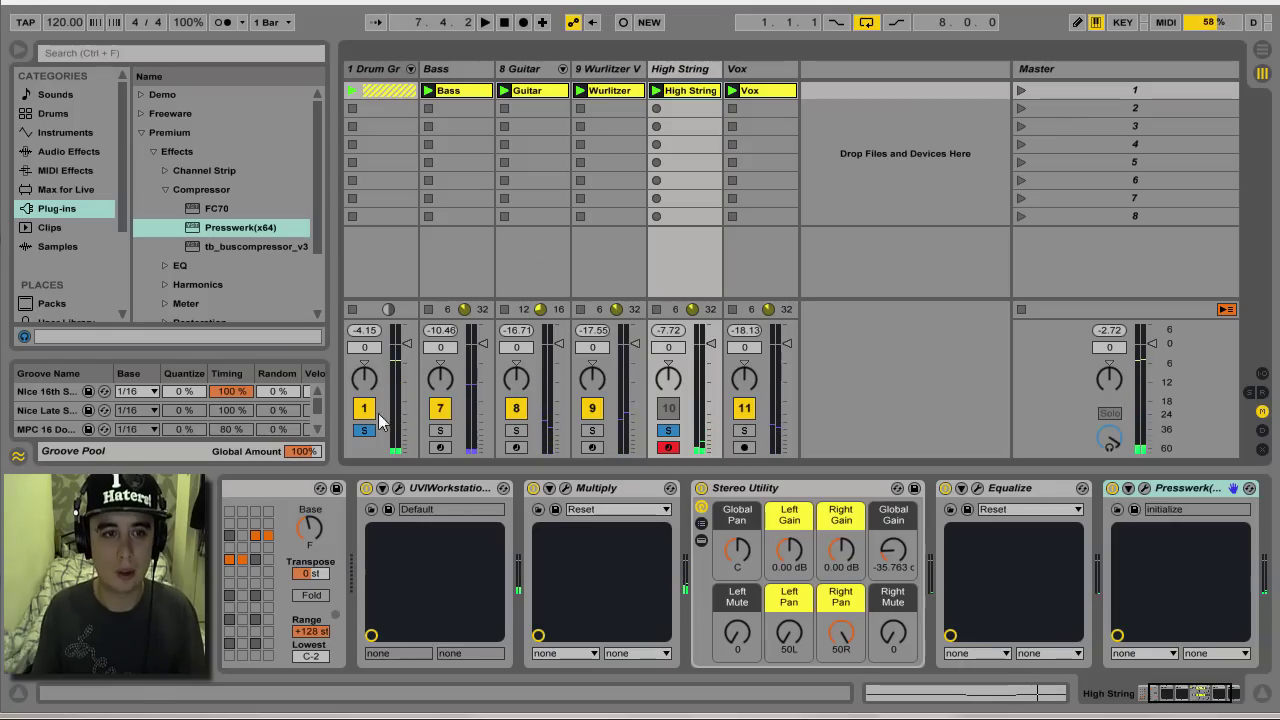
left_click(364, 430)
left_click(668, 430)
left_click(668, 408)
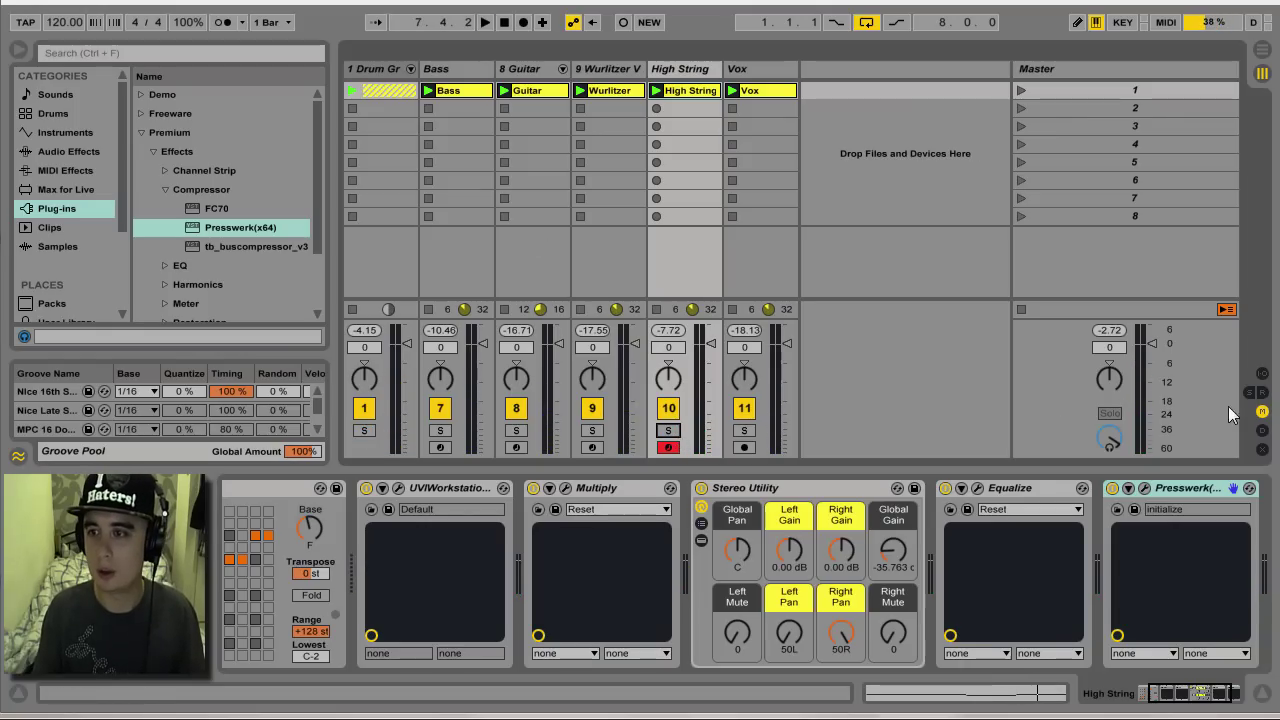
left_click(1262, 392)
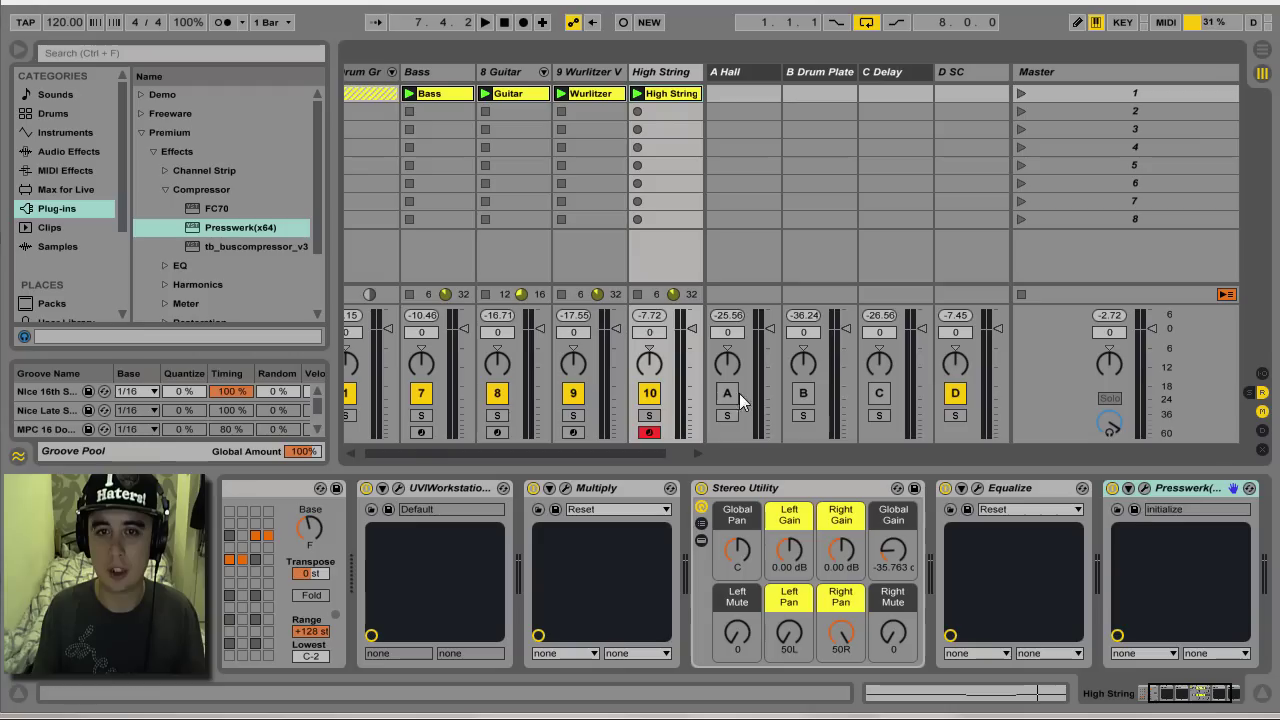
left_click(795, 394)
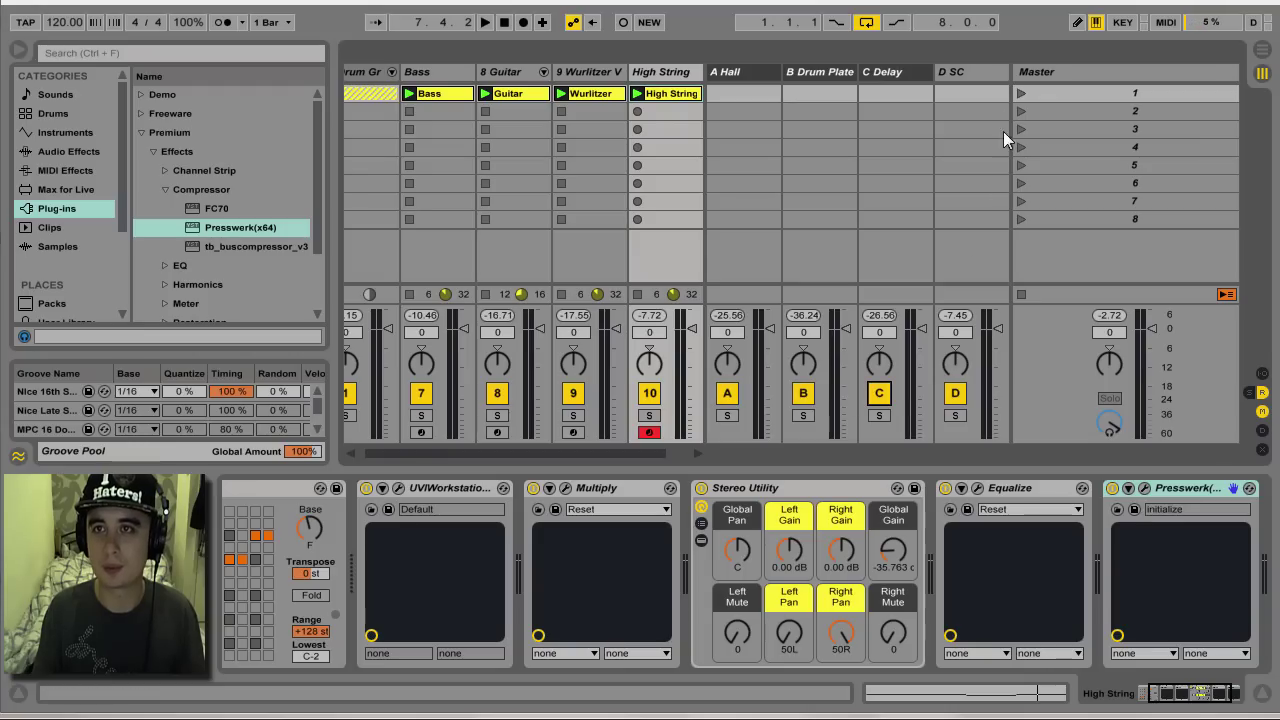
Step: Play scene 1 to hear the sidechained High String in the full mix, stop playback, and hide the return tracks
left_click(1020, 94)
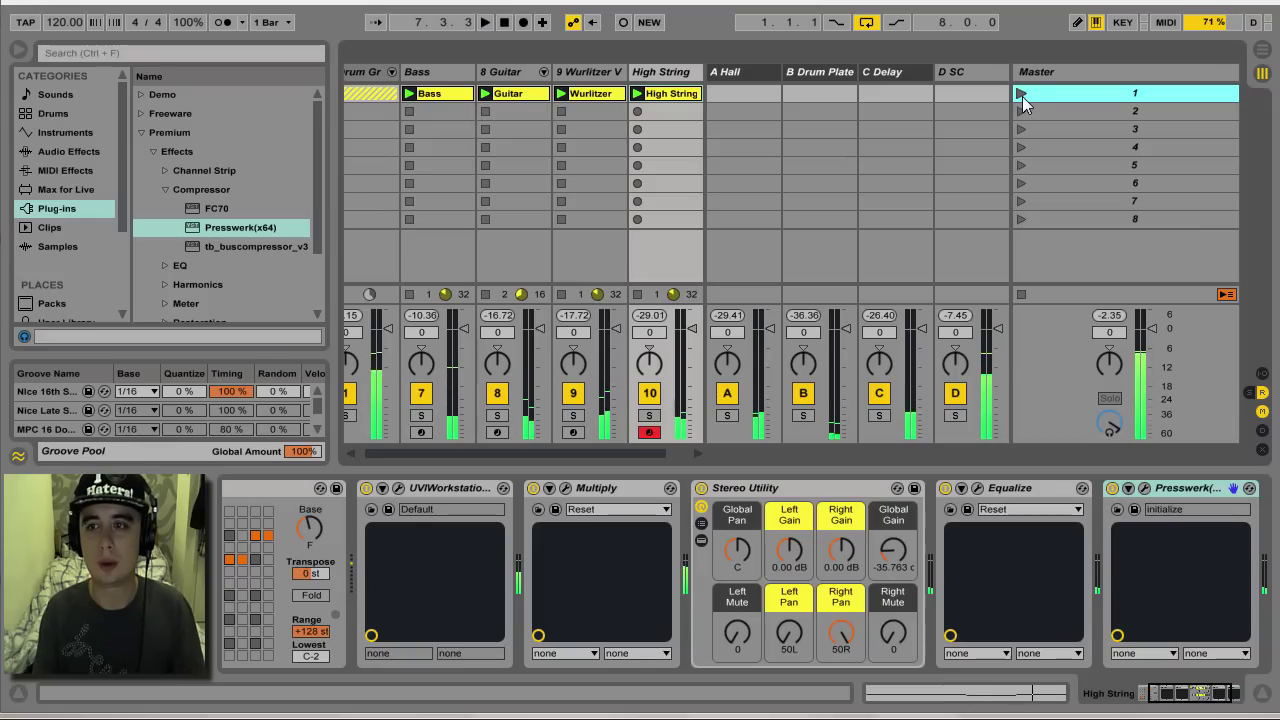
key("space")
left_click(1262, 393)
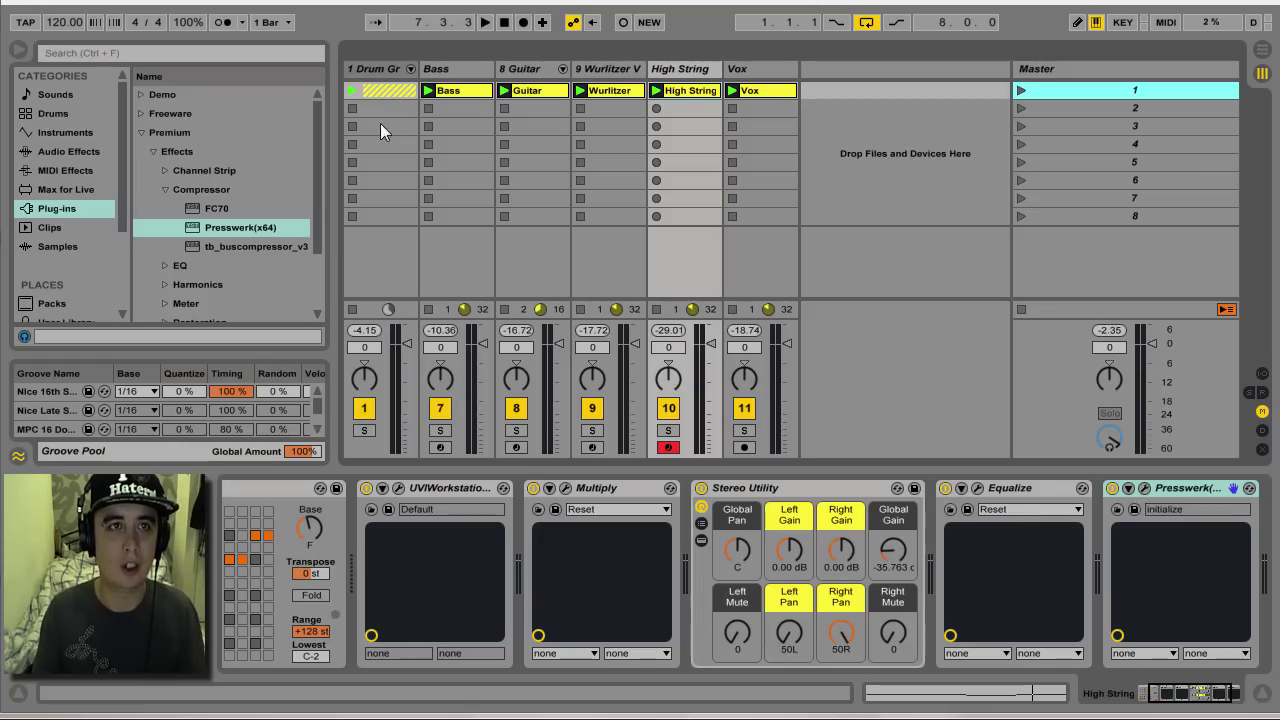
Step: Select all tracks from the drum group to Vox and lower their volumes together to -3.0 dB while auditioning scene 1
left_click(383, 76)
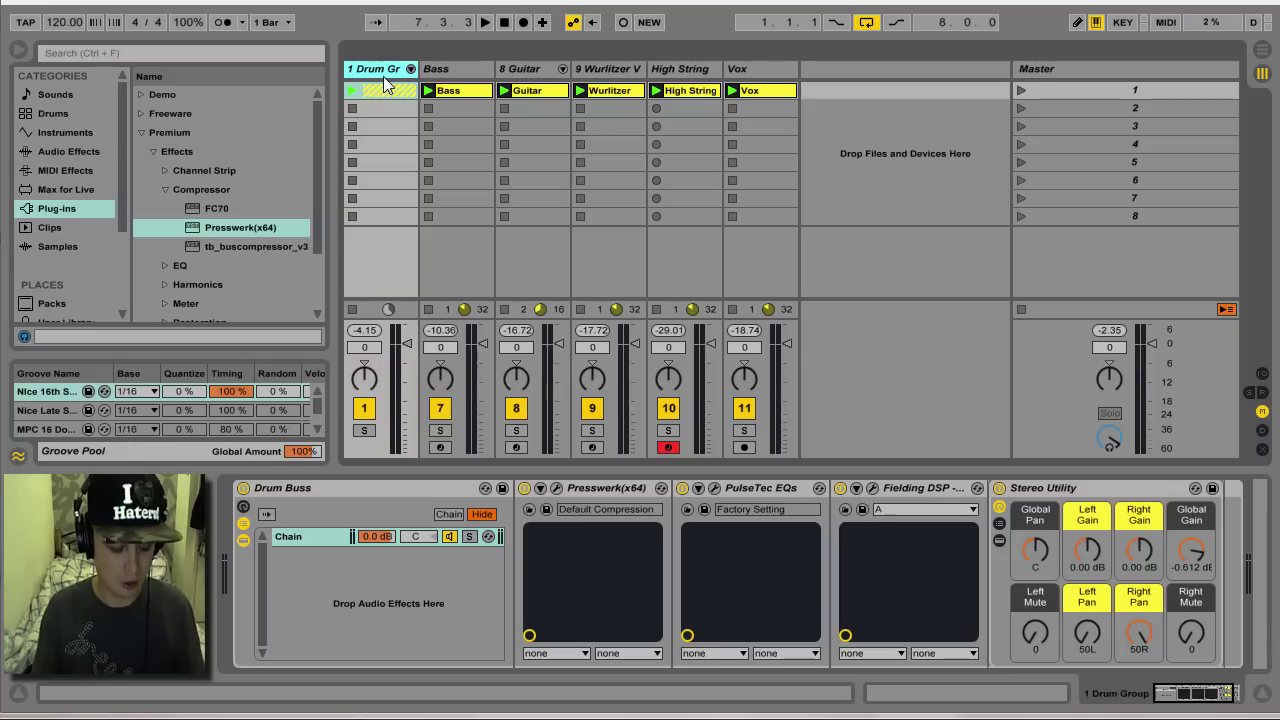
left_click(773, 76)
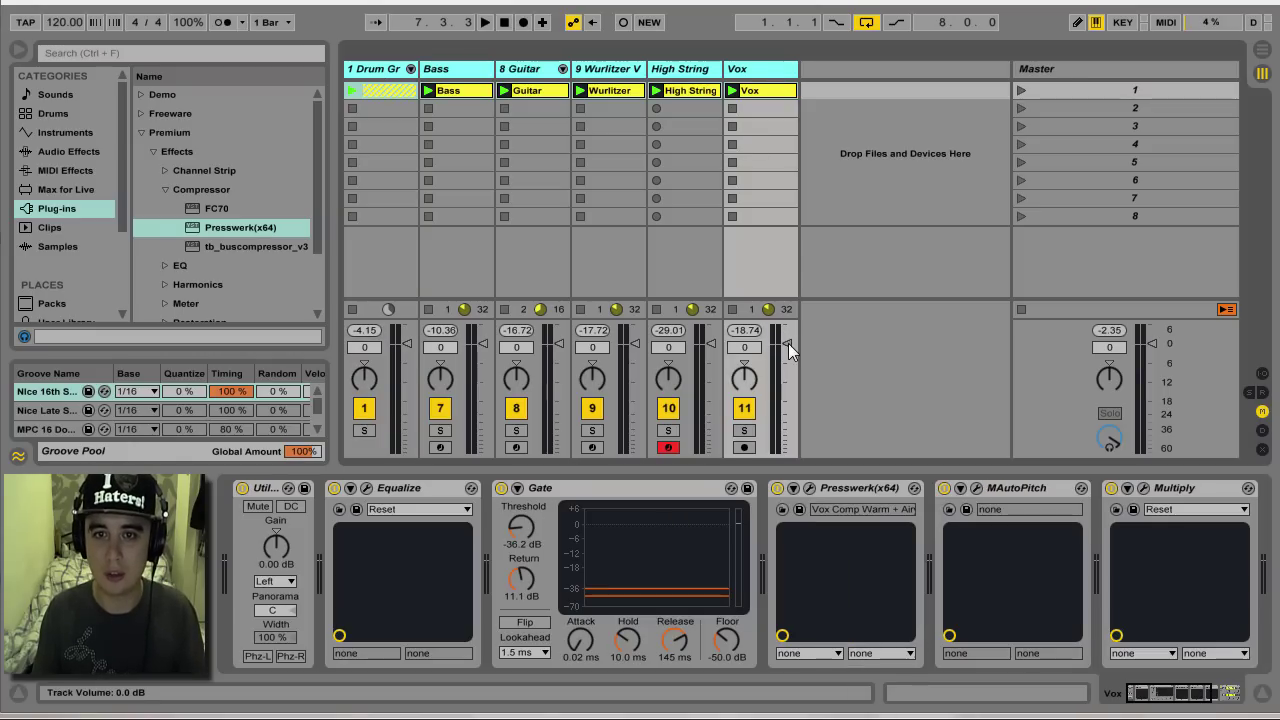
left_click_drag(790, 346, 790, 358)
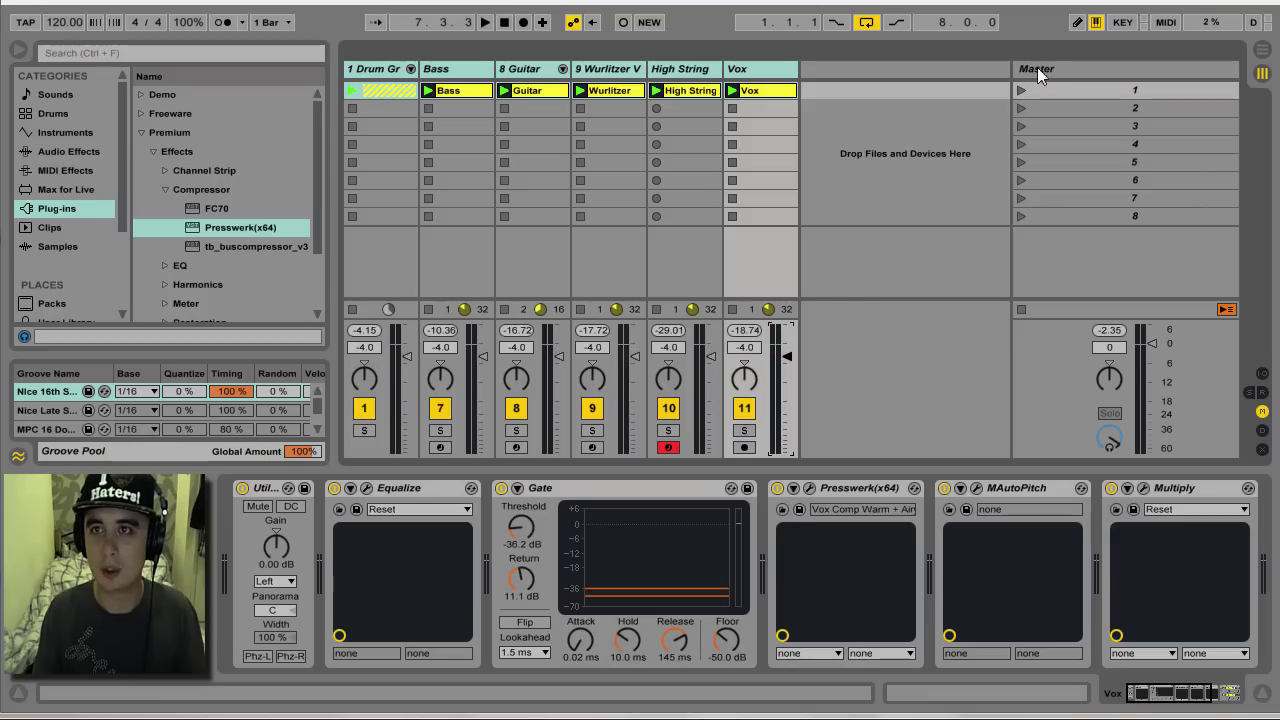
left_click(1021, 90)
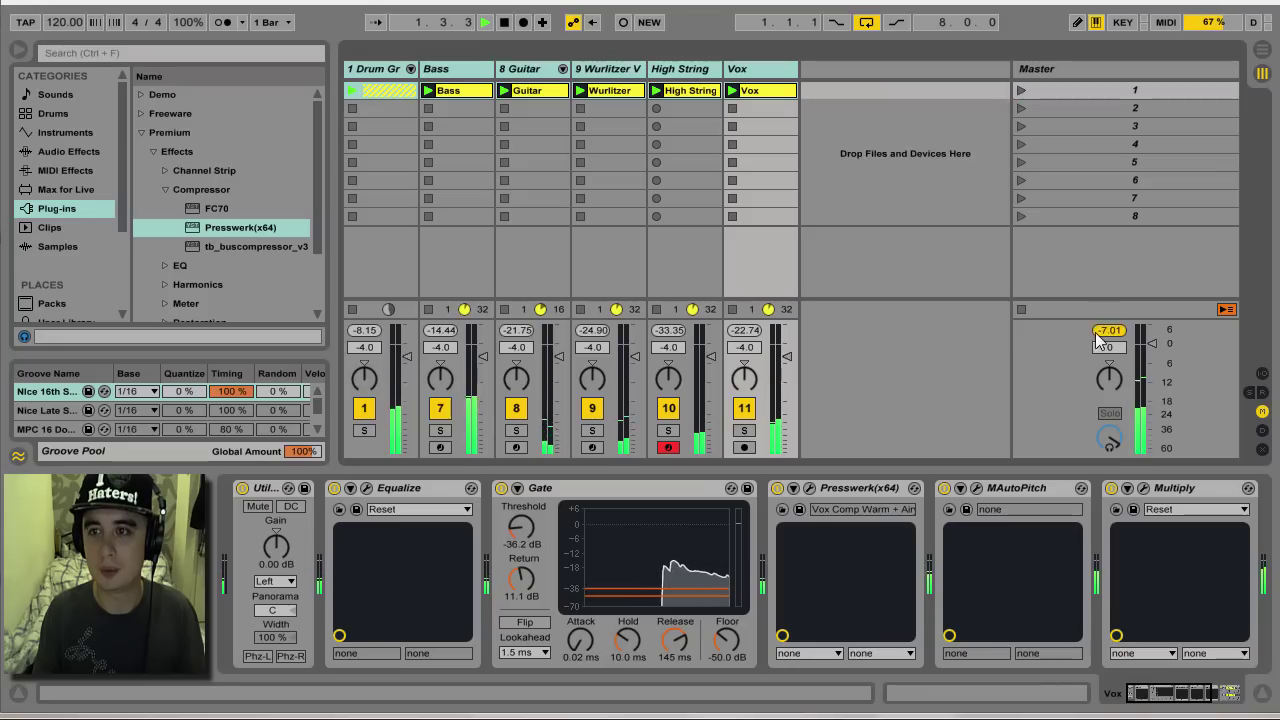
left_click_drag(790, 362, 790, 356)
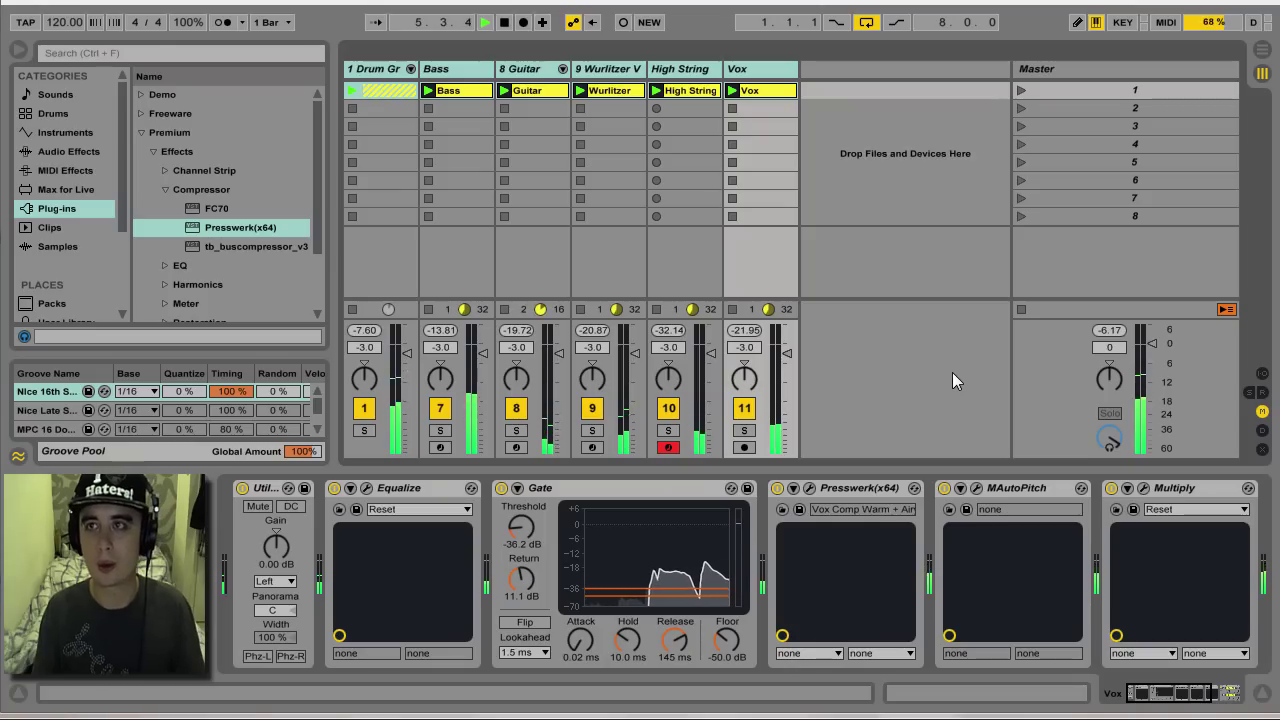
key("space")
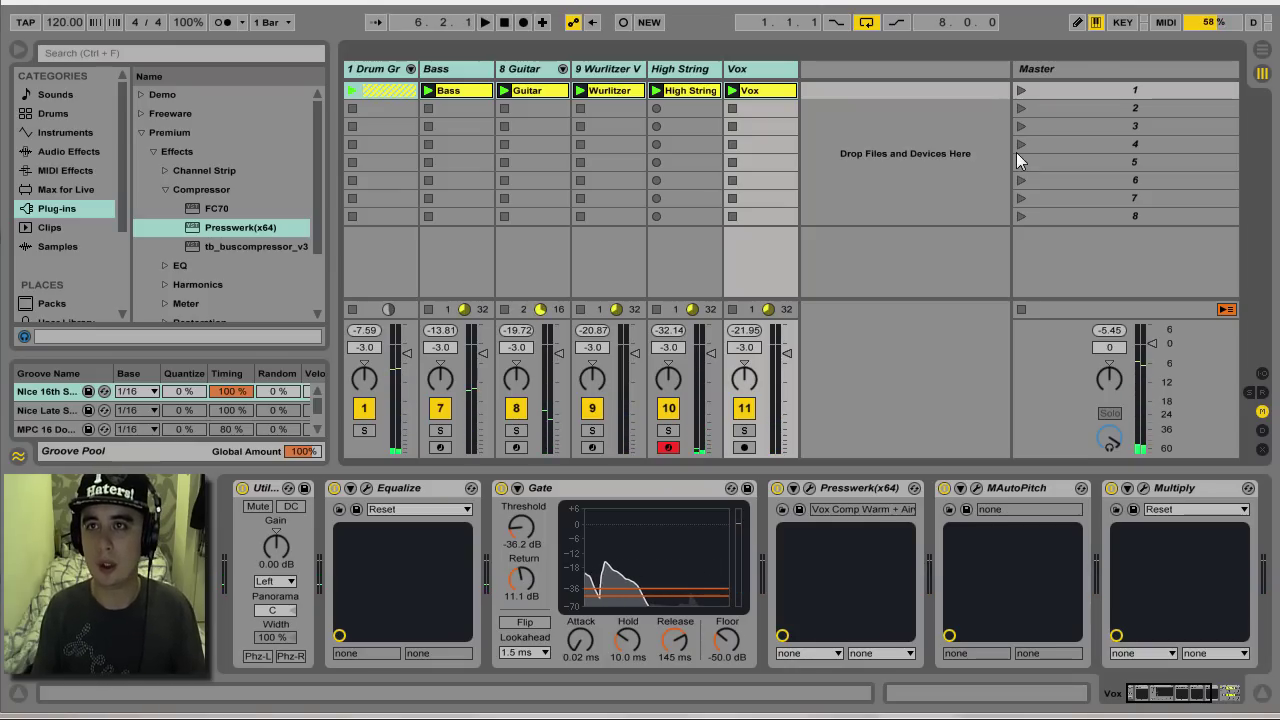
Step: Insert Presswerk on the Master track between Utility and TB_Barricade, and briefly switch its HQ mode on and off
left_click(1075, 67)
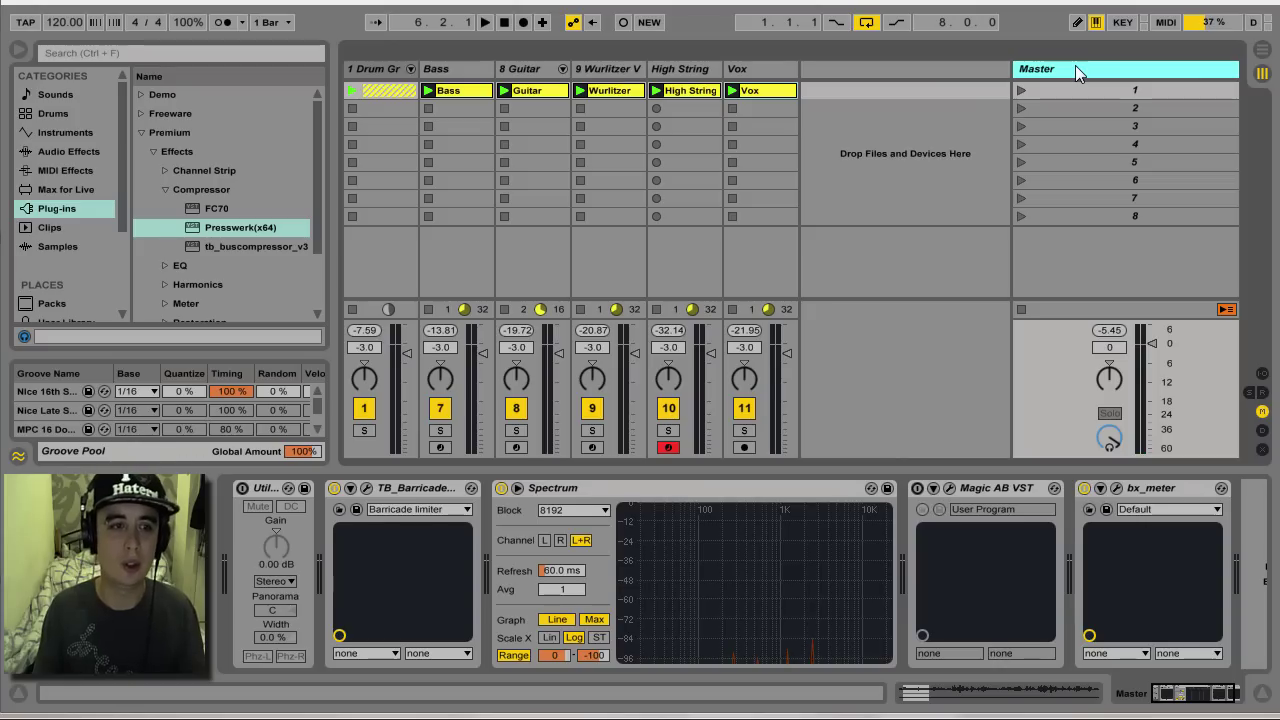
left_click(207, 230)
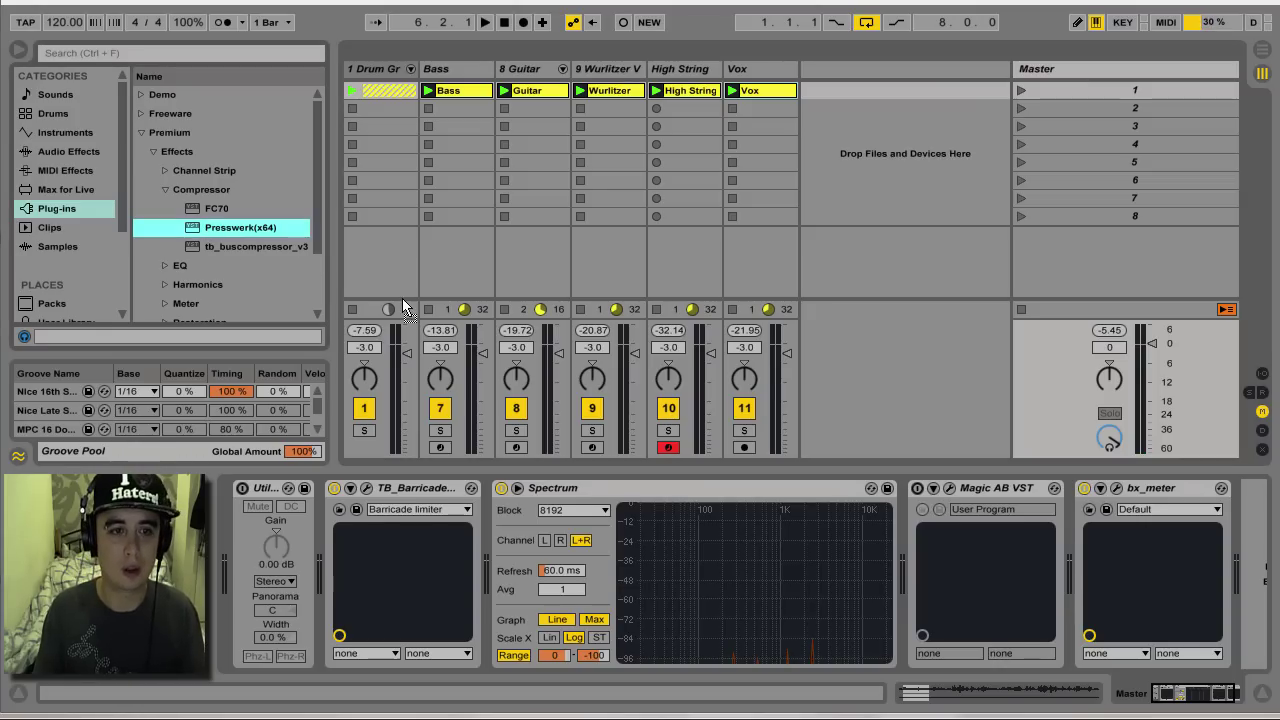
left_click_drag(356, 448, 320, 540)
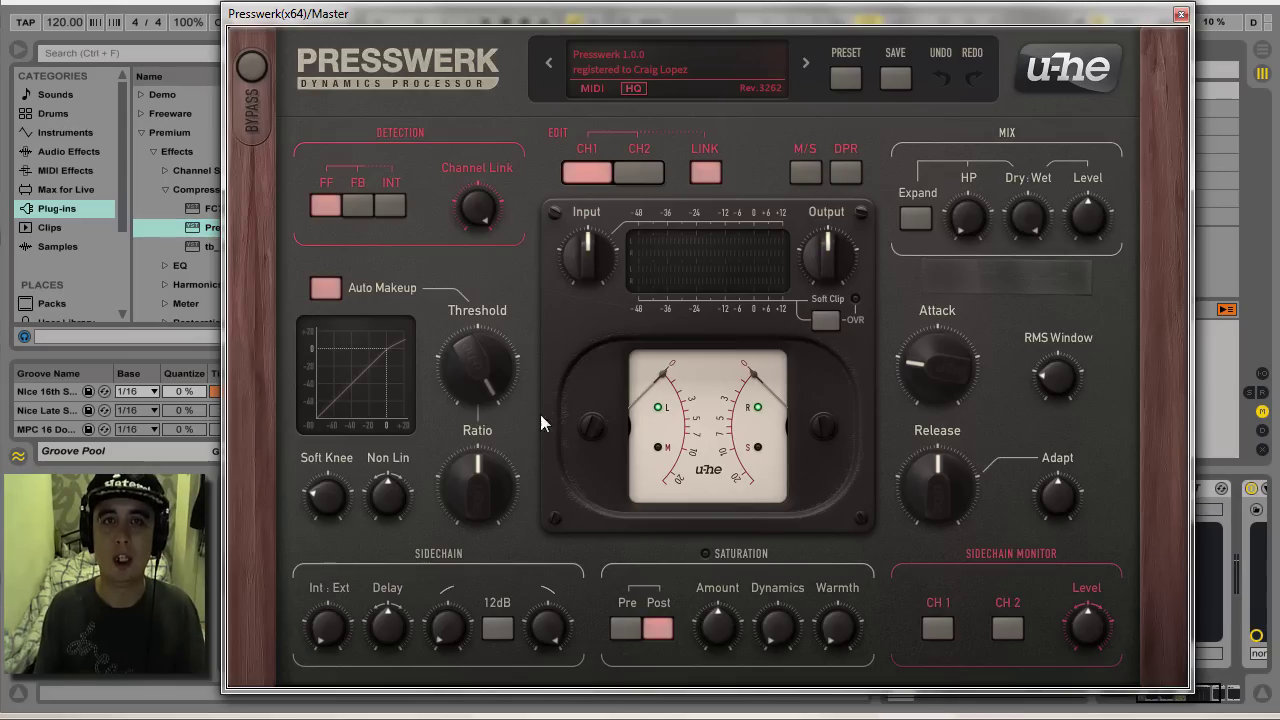
left_click(635, 90)
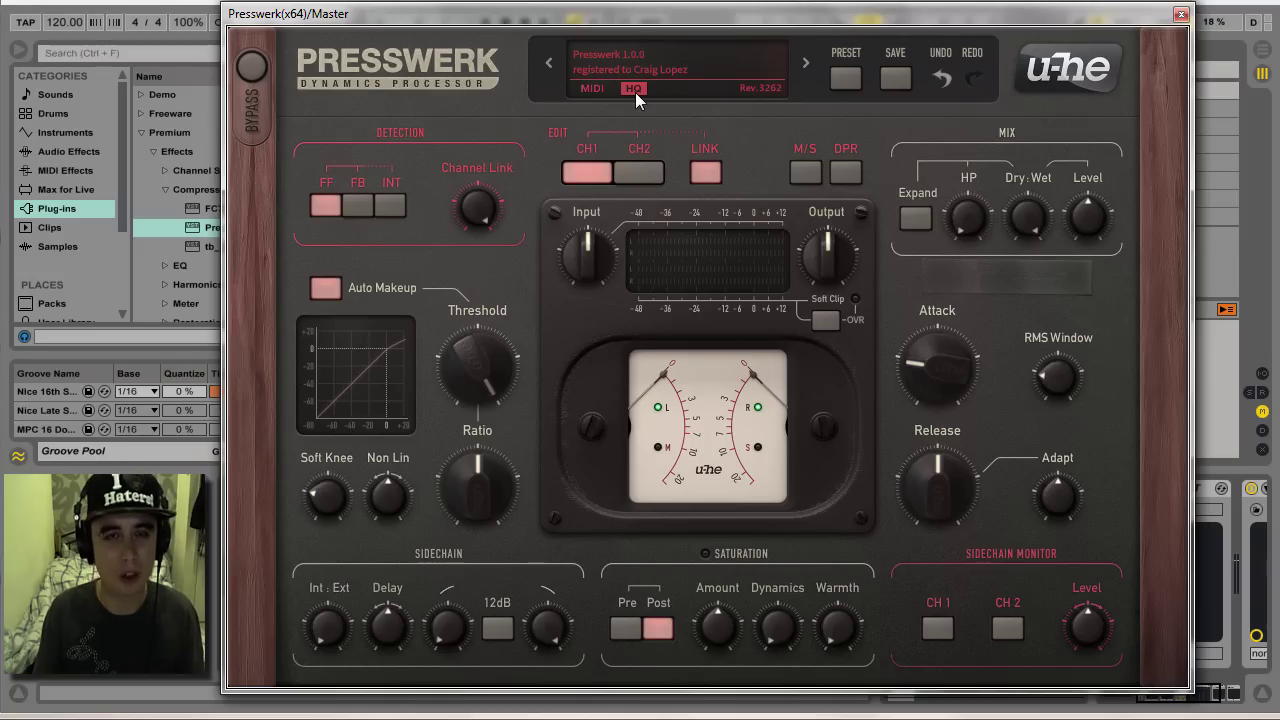
left_click(635, 90)
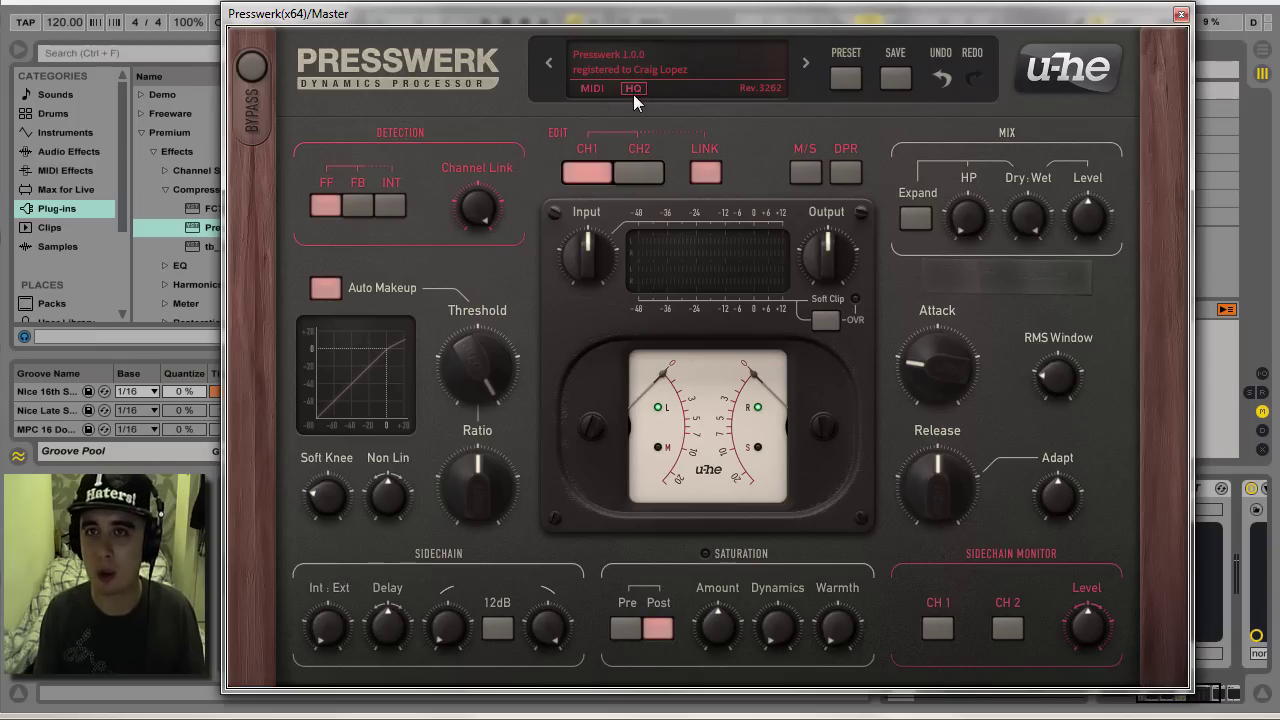
Step: Move the Presswerk window clear of the Master controls and show its 2-Track_Mixdown presets
left_click_drag(599, 22, 424, 8)
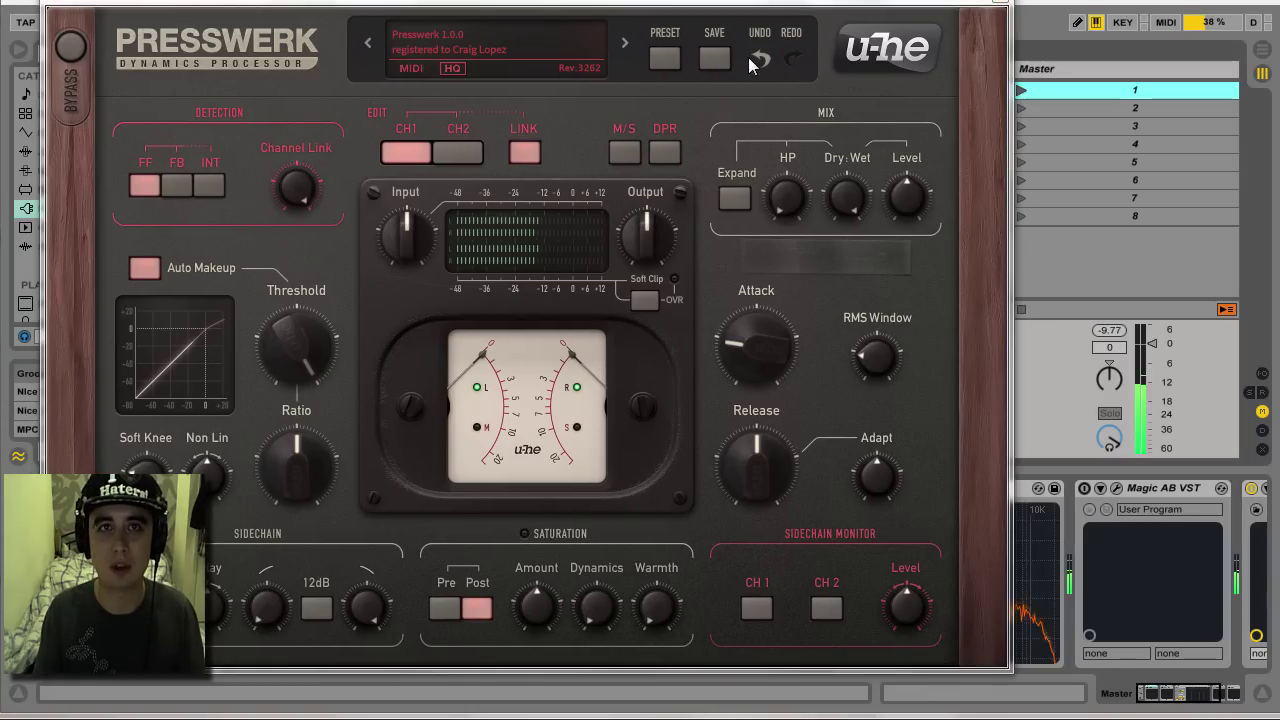
left_click_drag(700, 9, 837, 2)
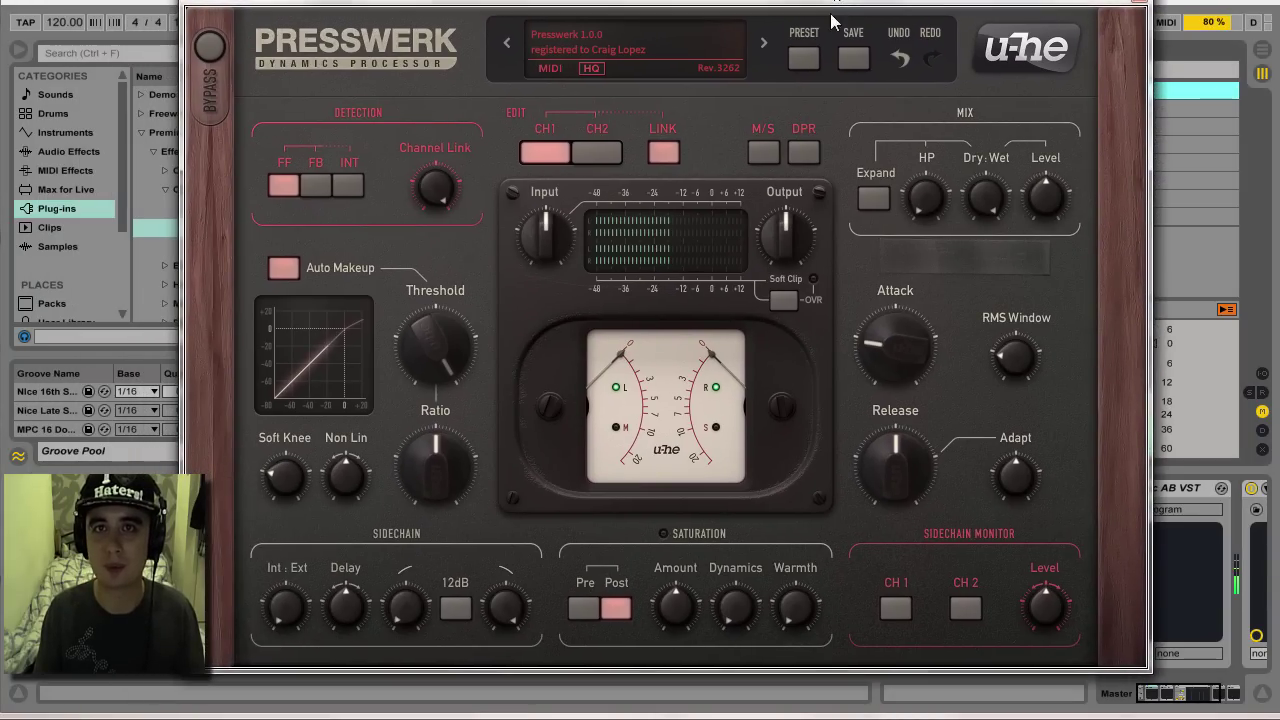
left_click(804, 59)
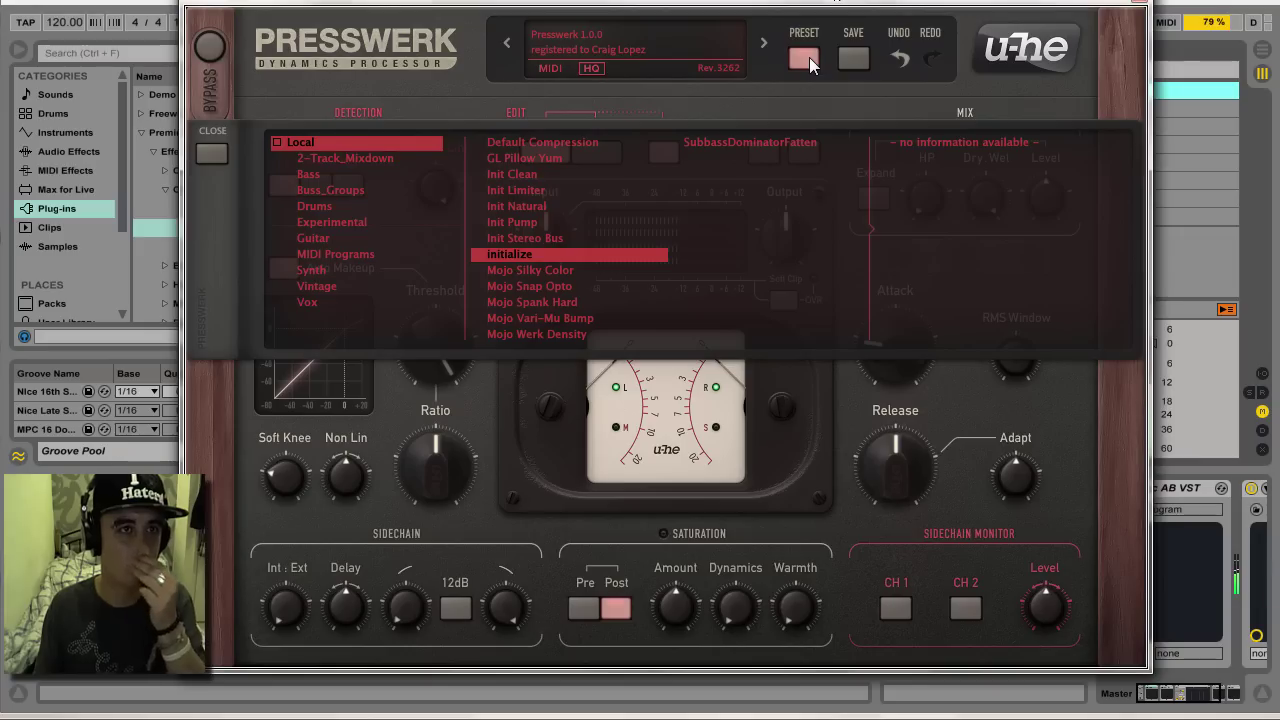
left_click(375, 160)
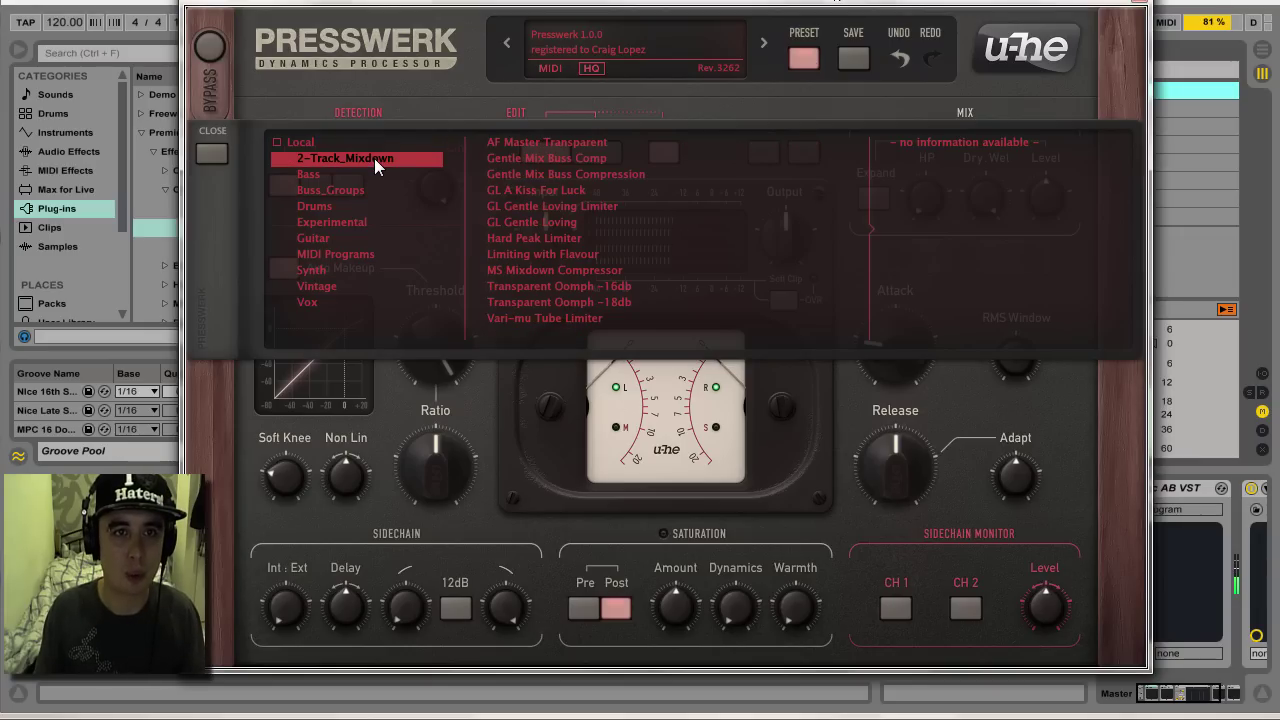
Step: Audition the 2-Track_Mixdown presets on the full mix one after another, from AF Master Transparent to Vari-mu Tube Limiter
left_click(527, 142)
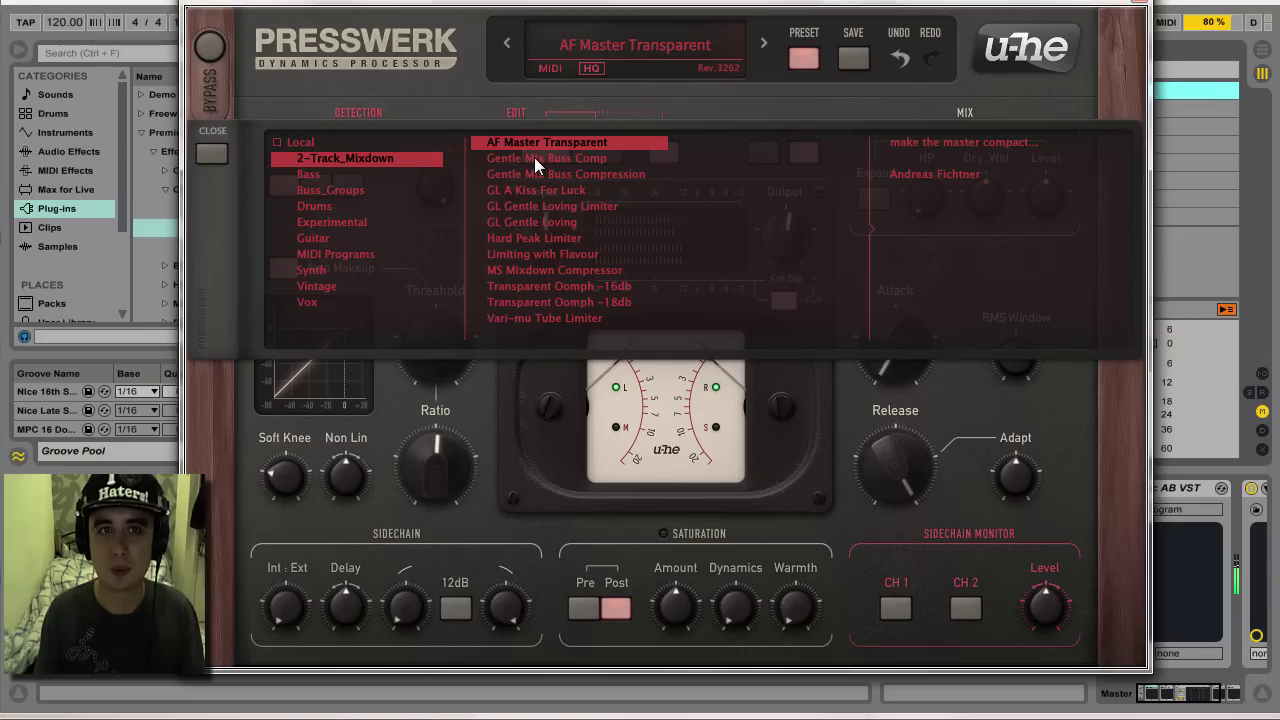
left_click(534, 158)
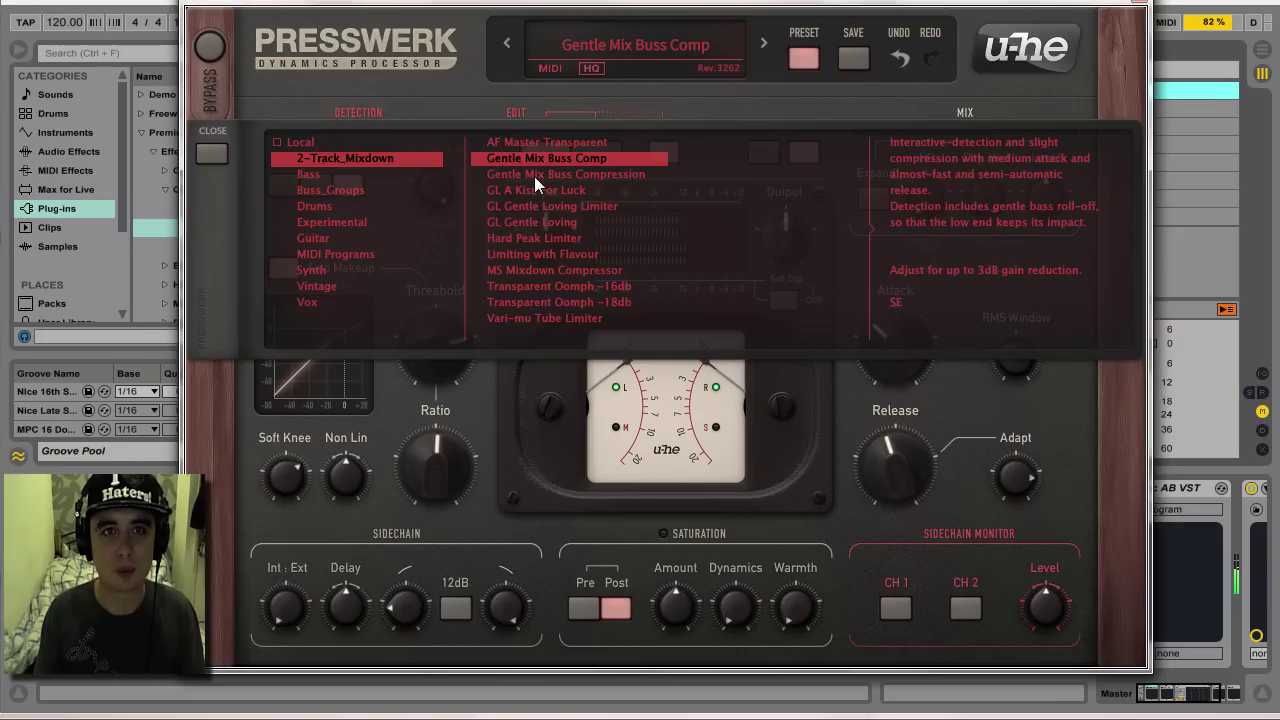
left_click(534, 176)
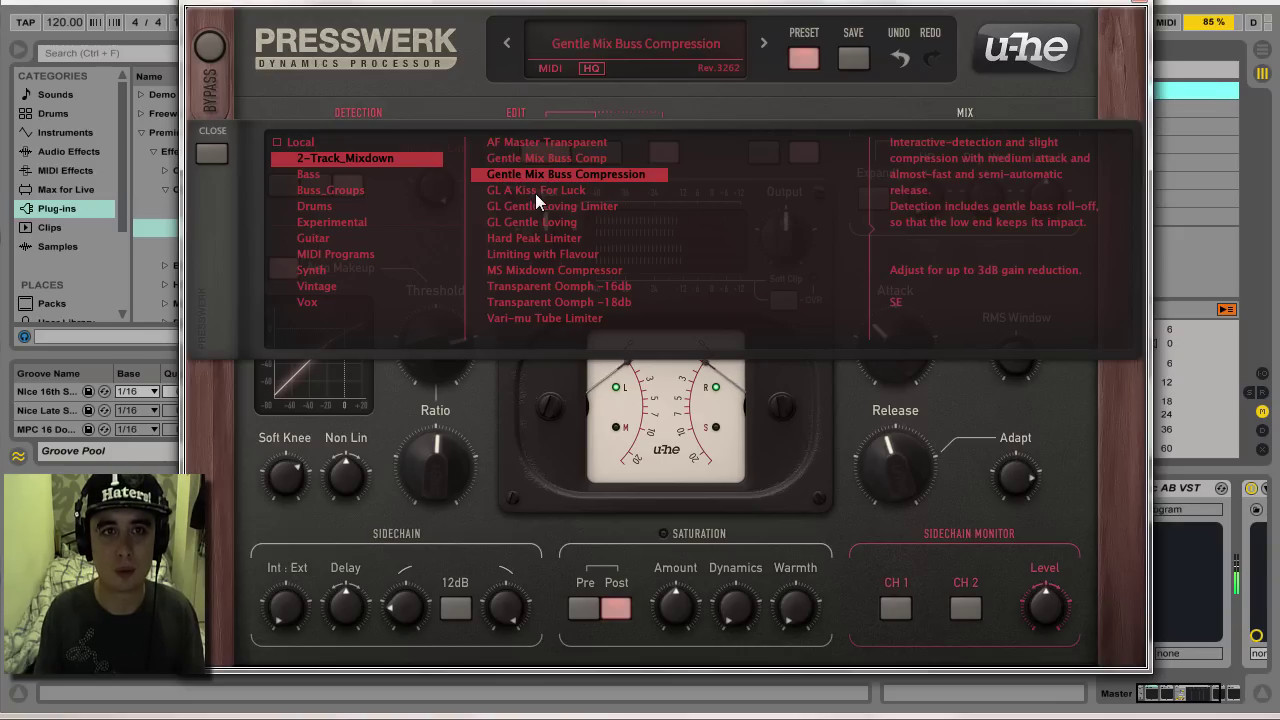
left_click(537, 192)
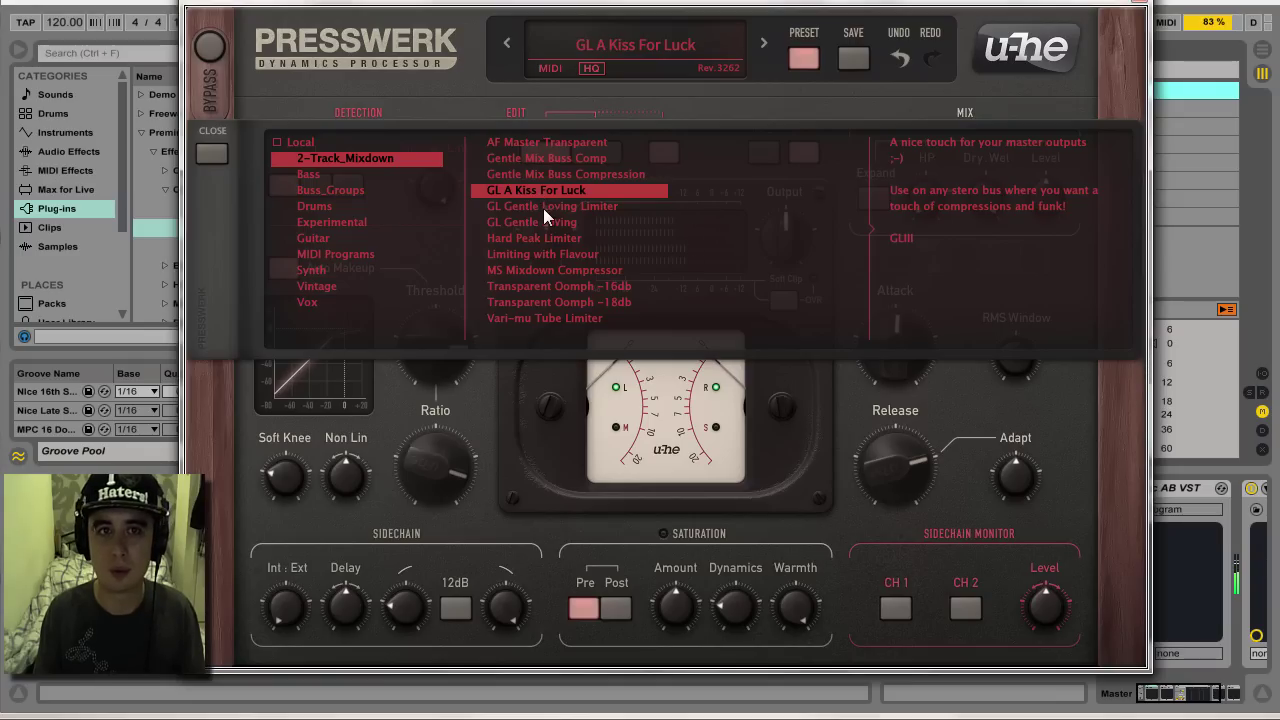
left_click(543, 209)
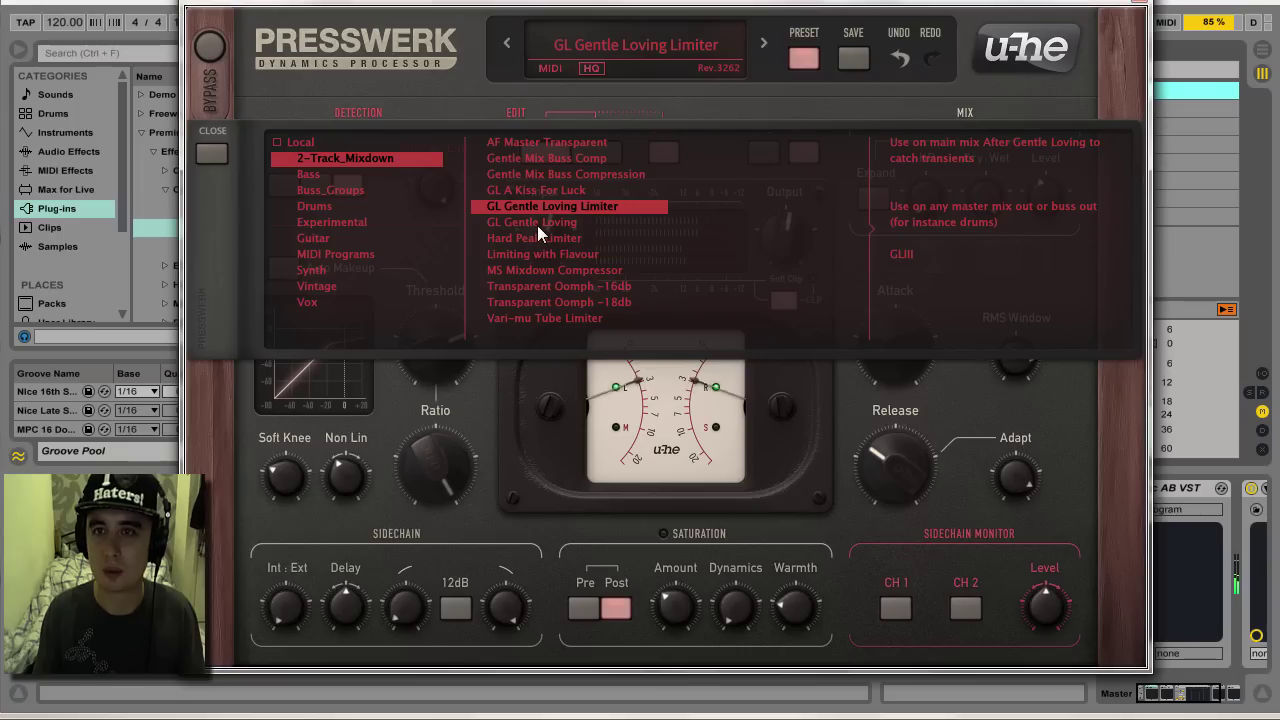
left_click(537, 225)
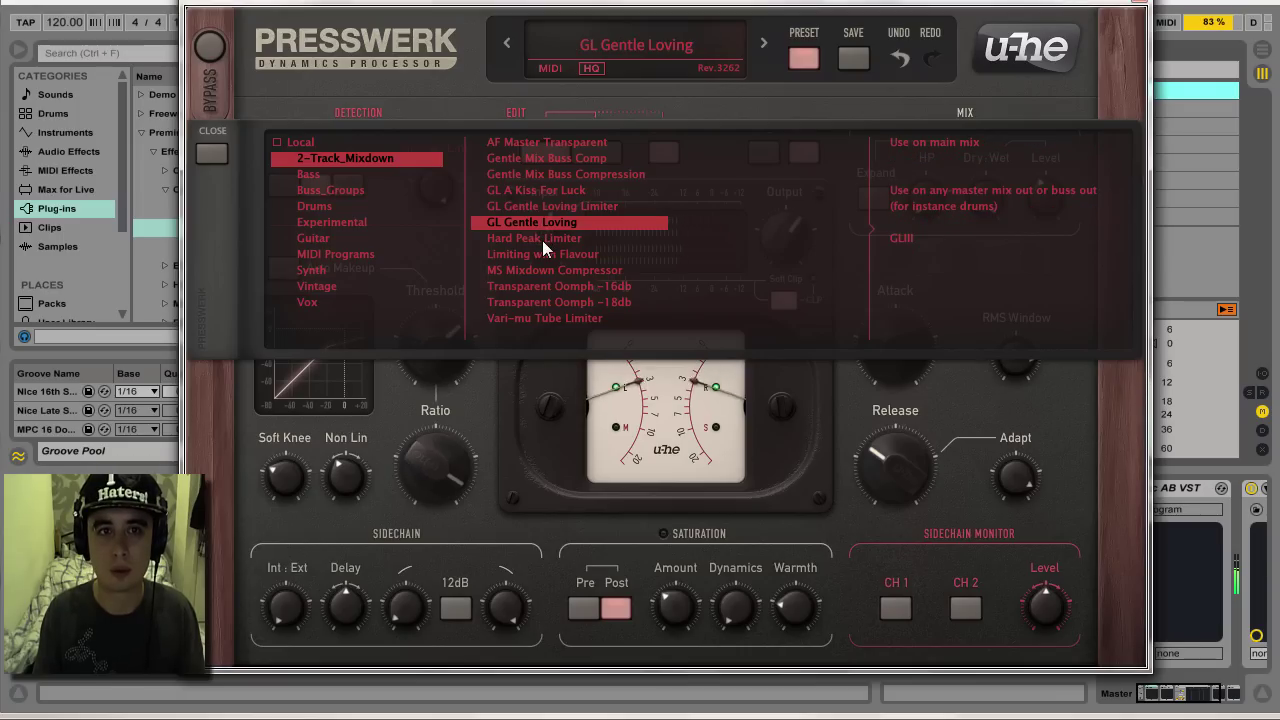
left_click(542, 240)
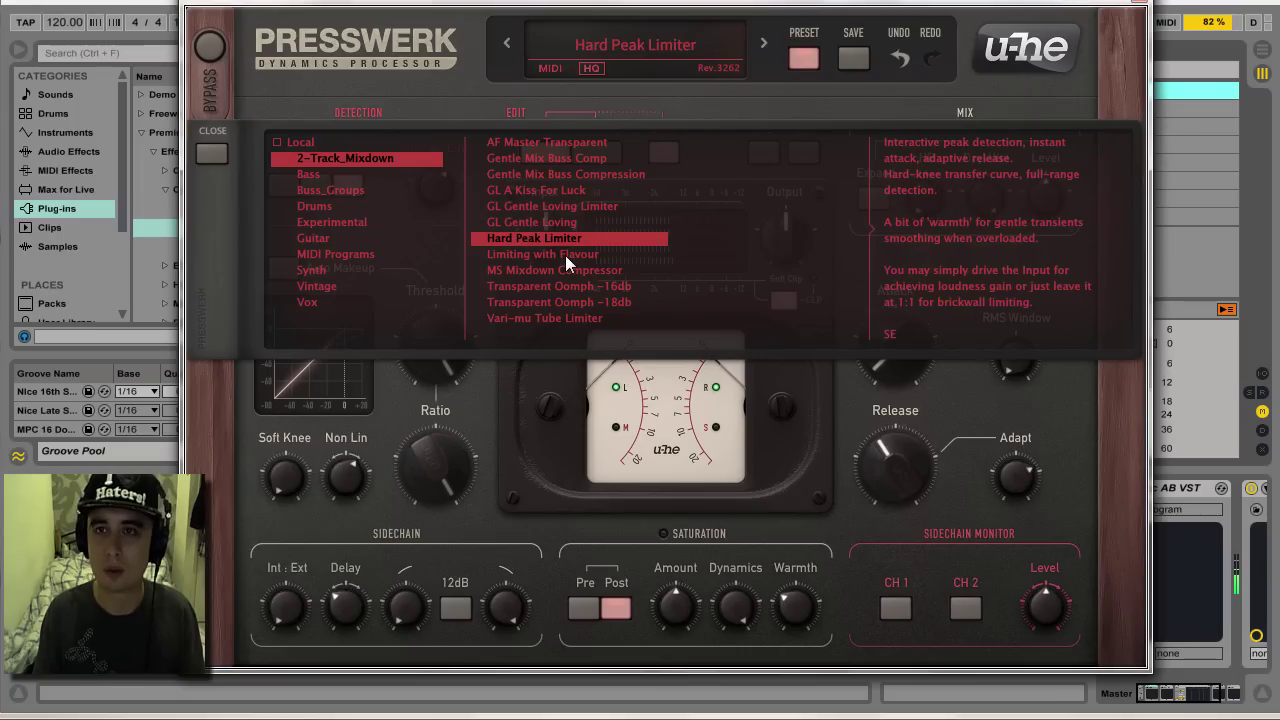
left_click(565, 255)
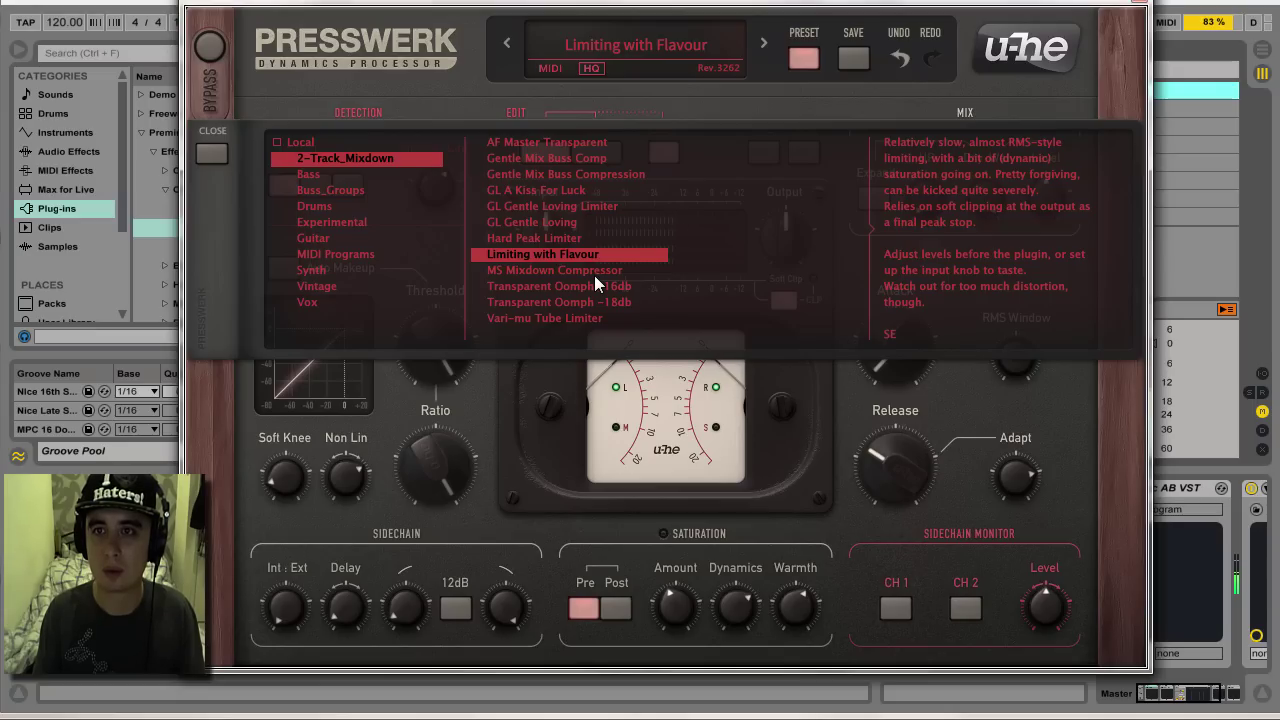
left_click(594, 275)
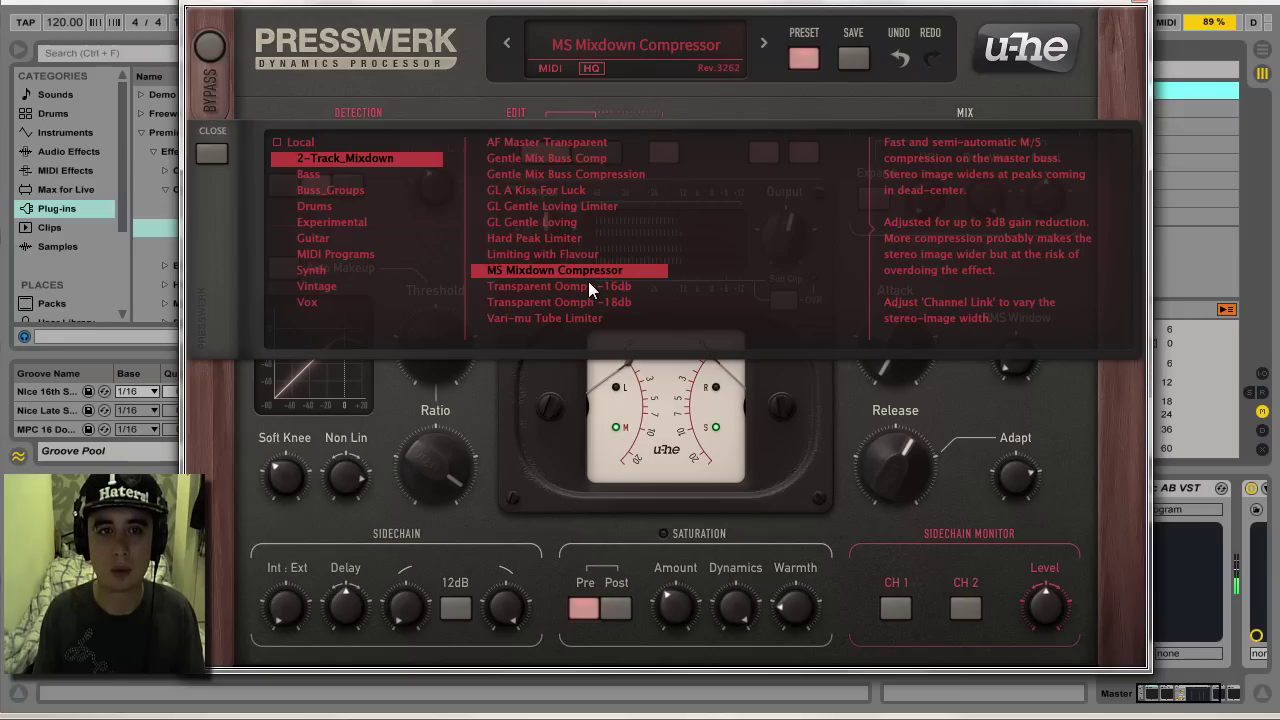
left_click(589, 286)
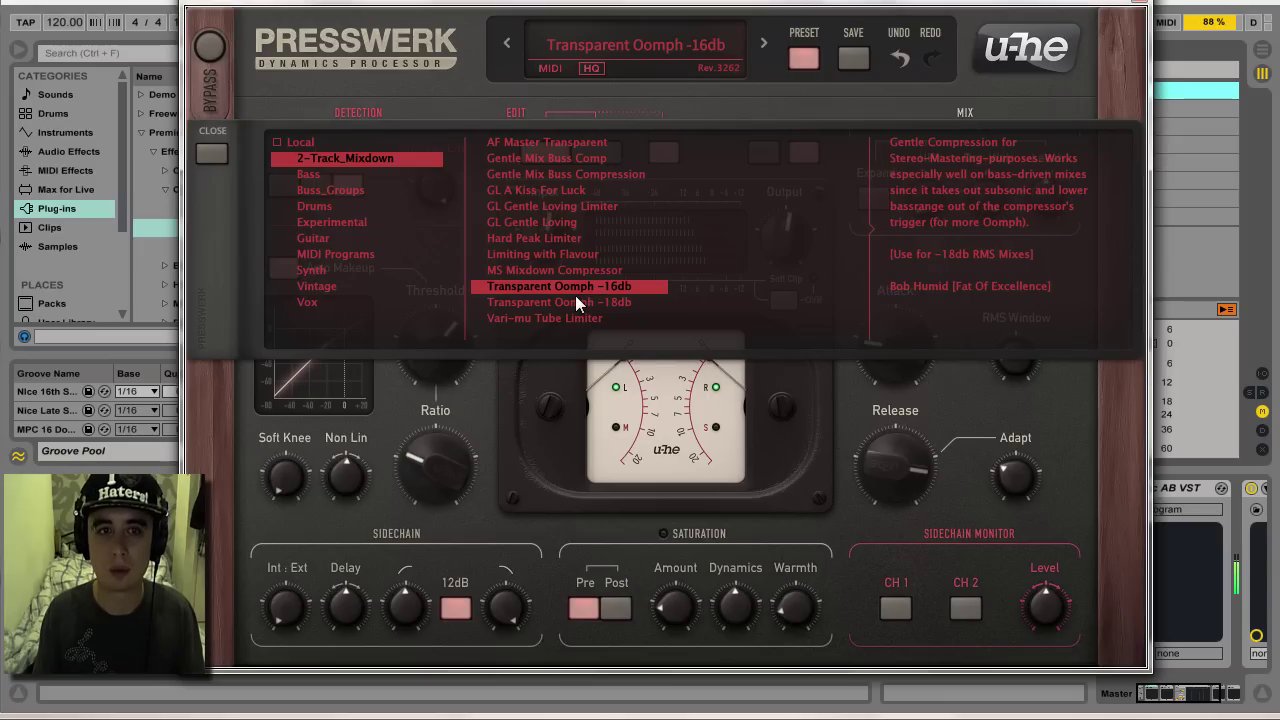
left_click(574, 300)
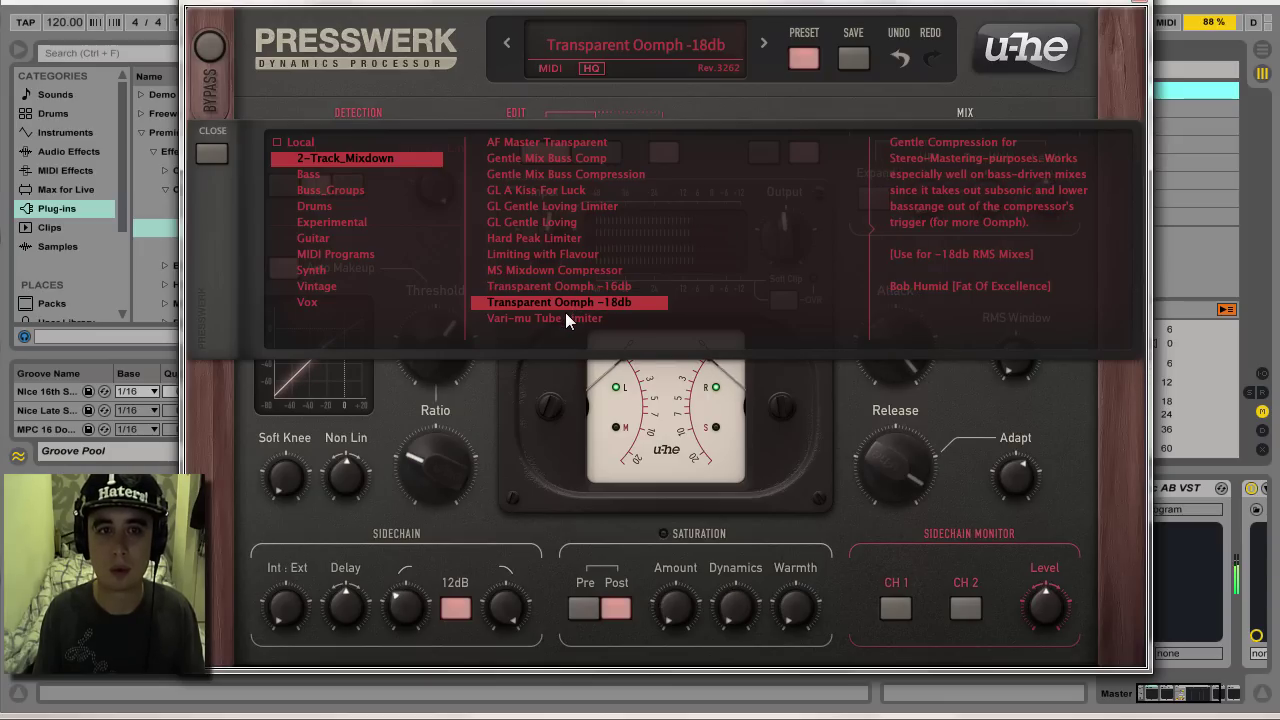
left_click(566, 313)
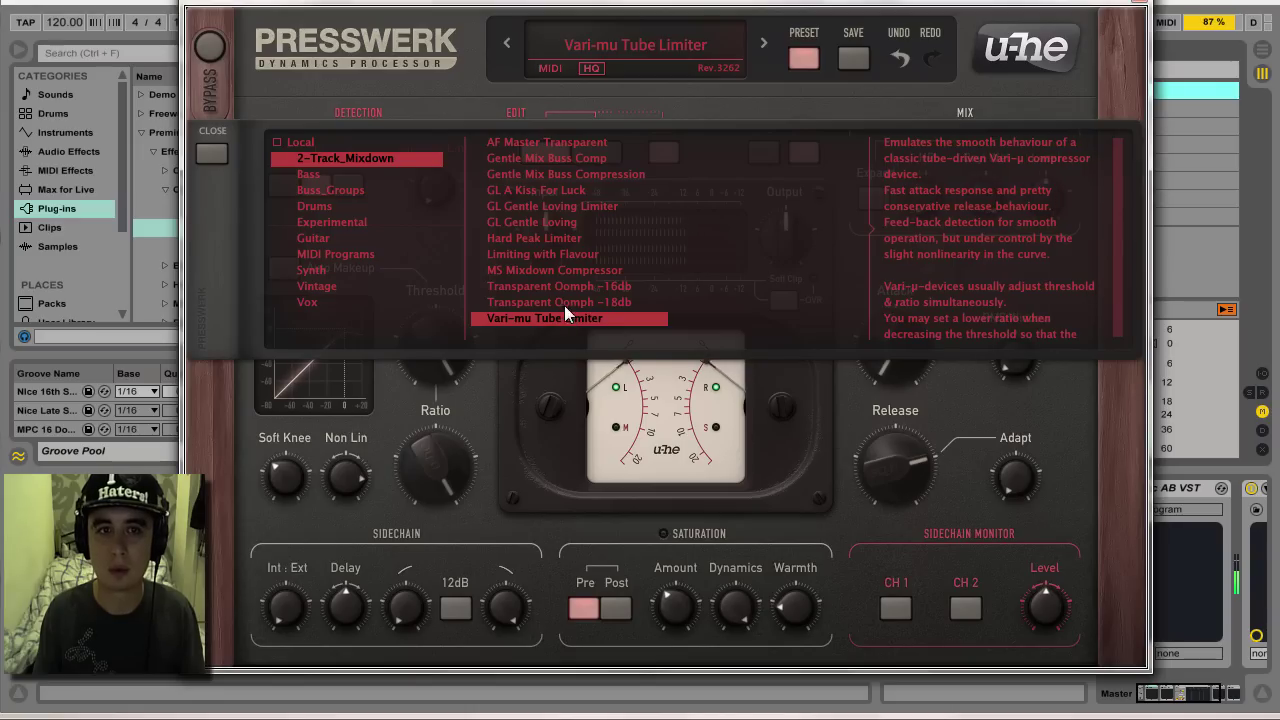
Step: Load the MS Mixdown Compressor preset in the Master's Presswerk and close the preset browser and plug-in window
left_click(575, 271)
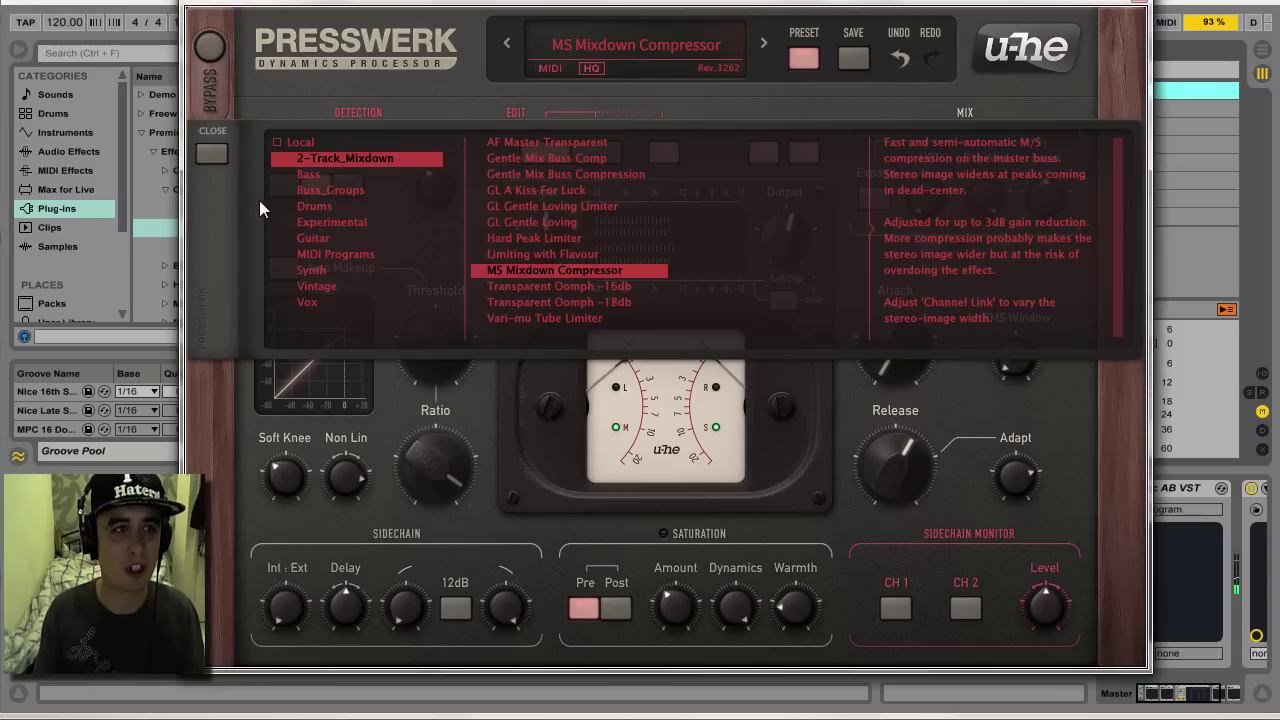
left_click(222, 154)
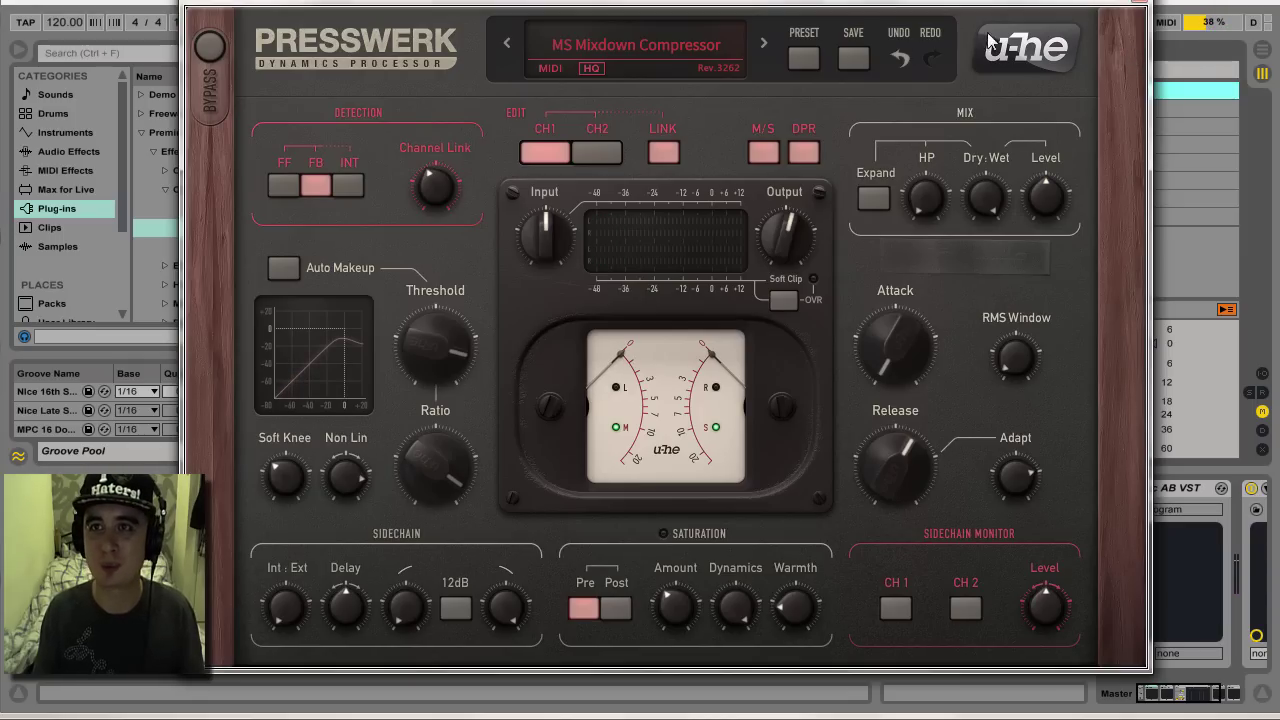
left_click(1139, 6)
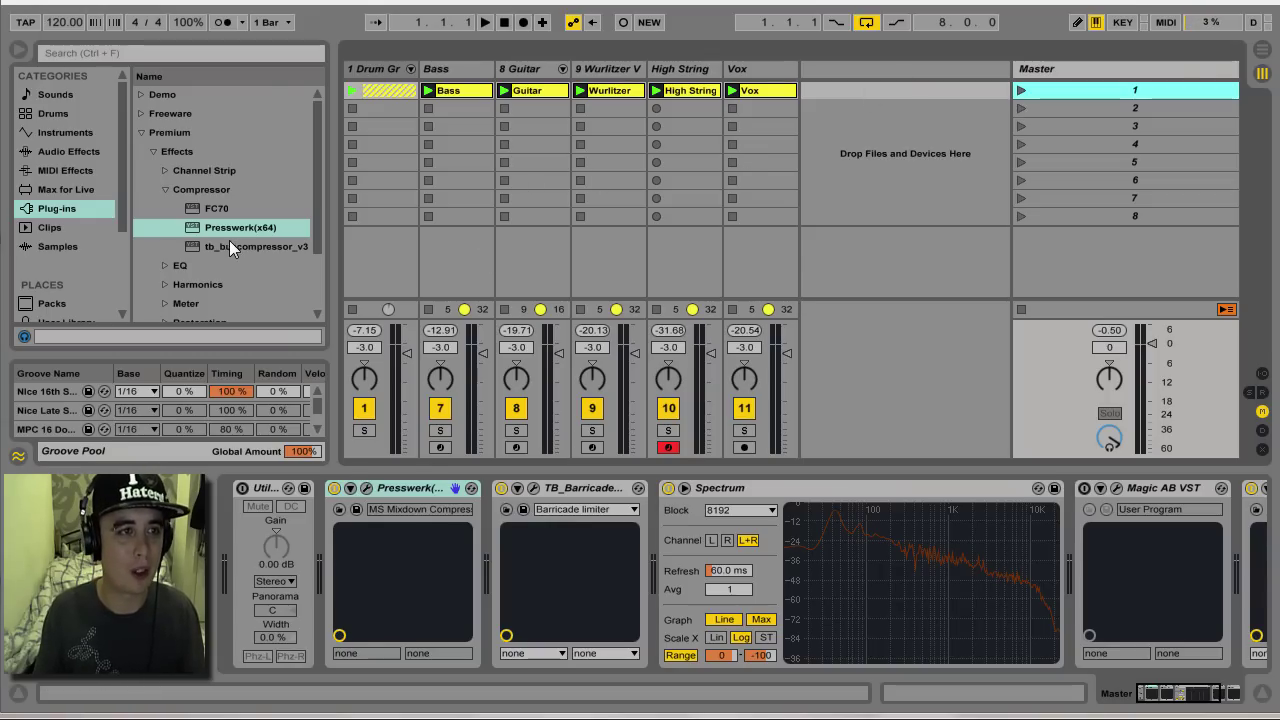
Step: Insert Maag EQ4 on the Master track between Presswerk and TB_Barricade, and move its window below the scene list
left_click(165, 266)
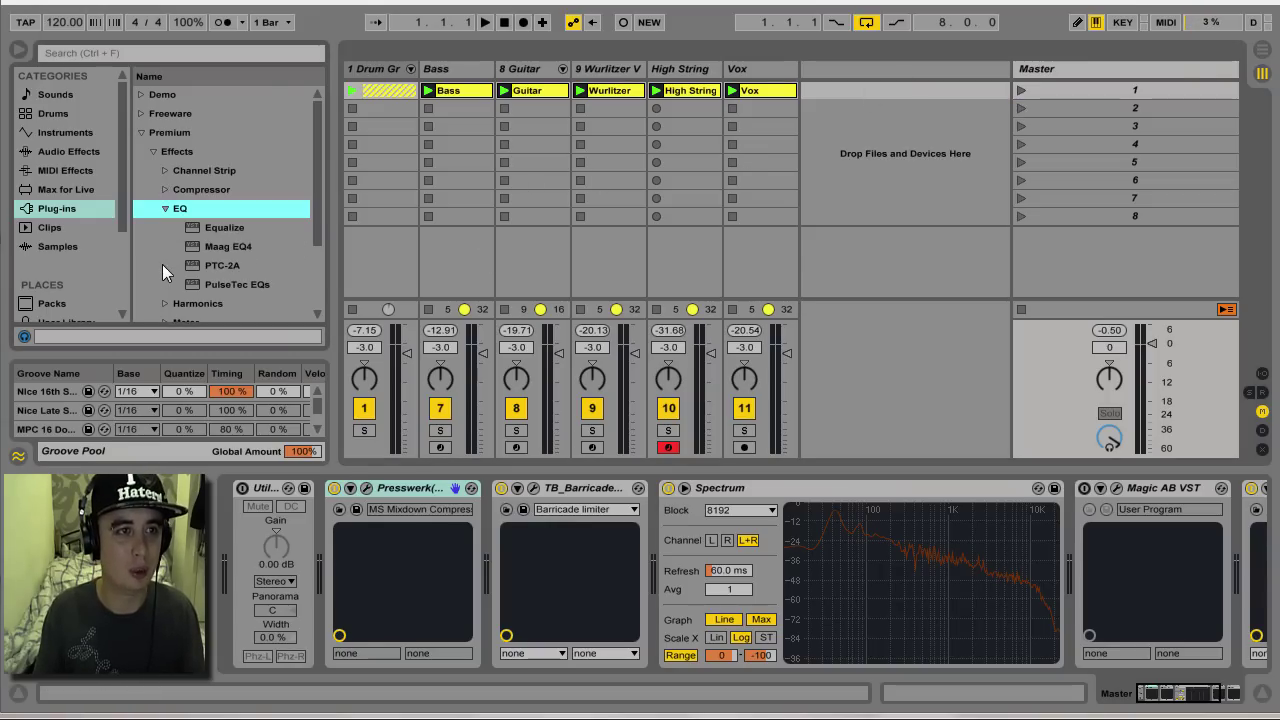
left_click(216, 249)
left_click_drag(573, 457, 497, 550)
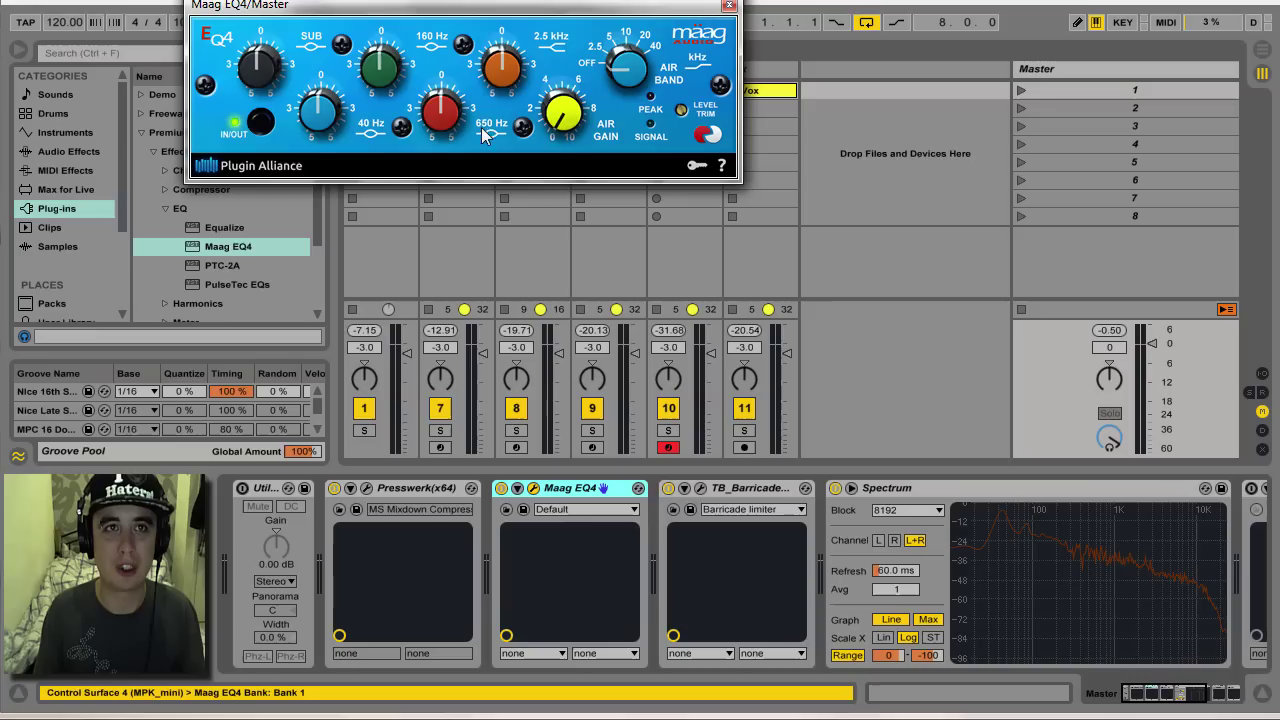
left_click_drag(490, 20, 790, 265)
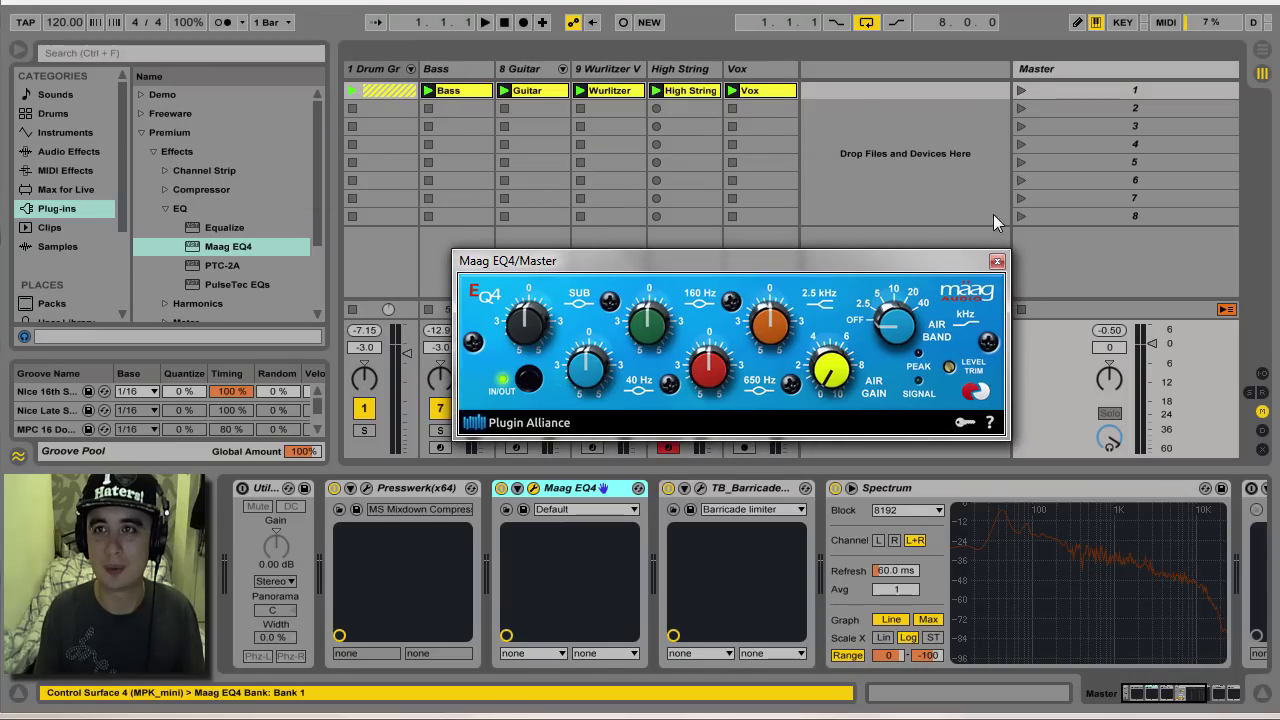
Step: While playing scene 1, set Maag EQ4's Air Band to 20 kHz and Air Gain to about 5, boosting 160 Hz slightly and 40 Hz by 0.5
left_click(1021, 91)
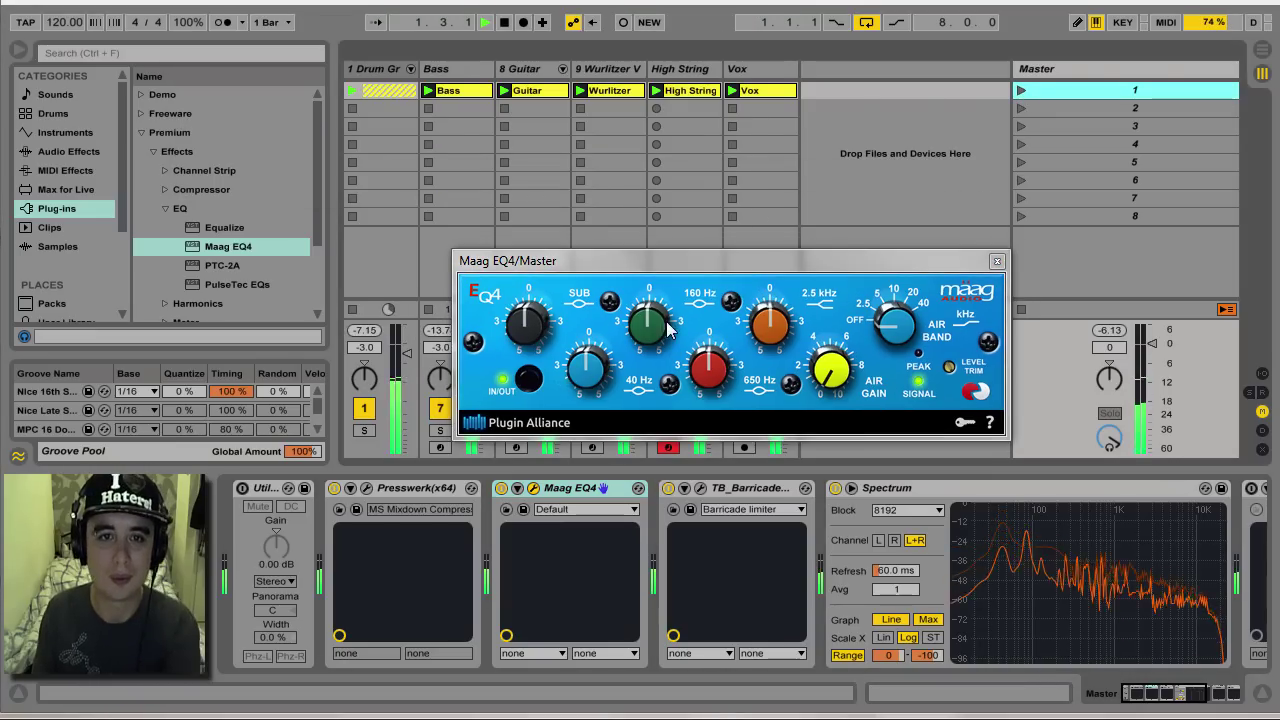
left_click_drag(897, 326, 907, 280)
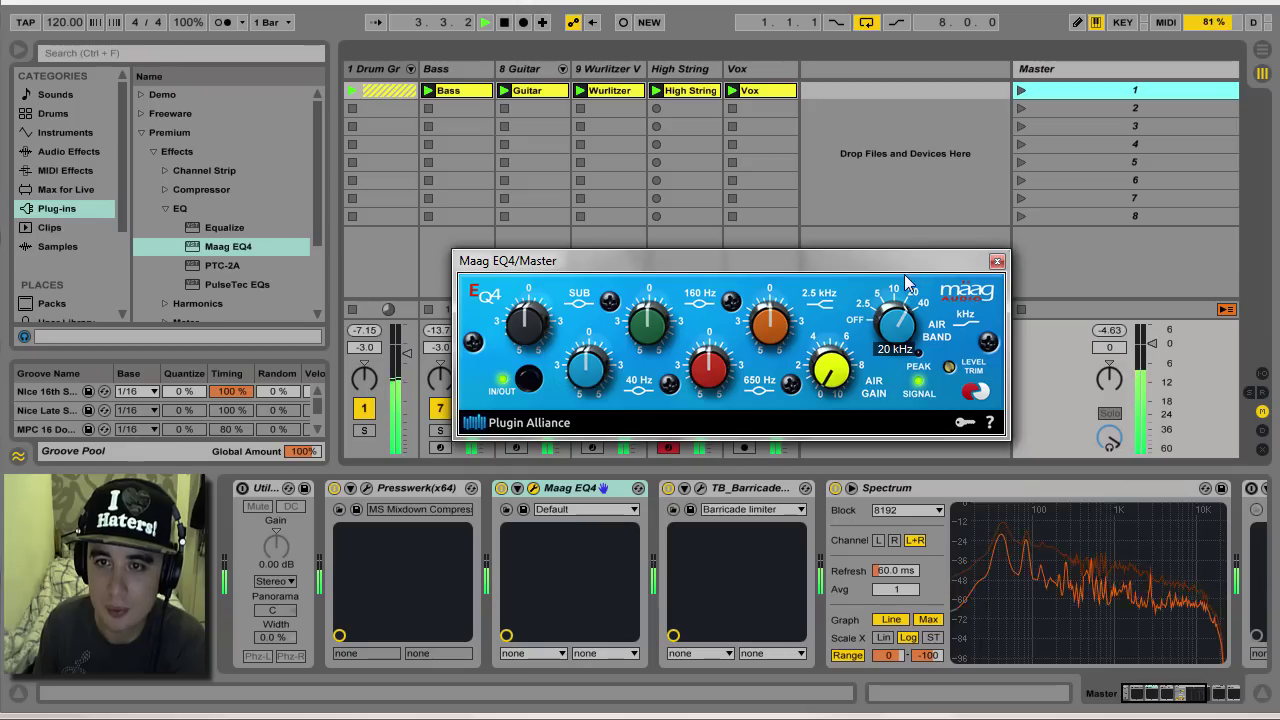
left_click_drag(841, 366, 840, 289)
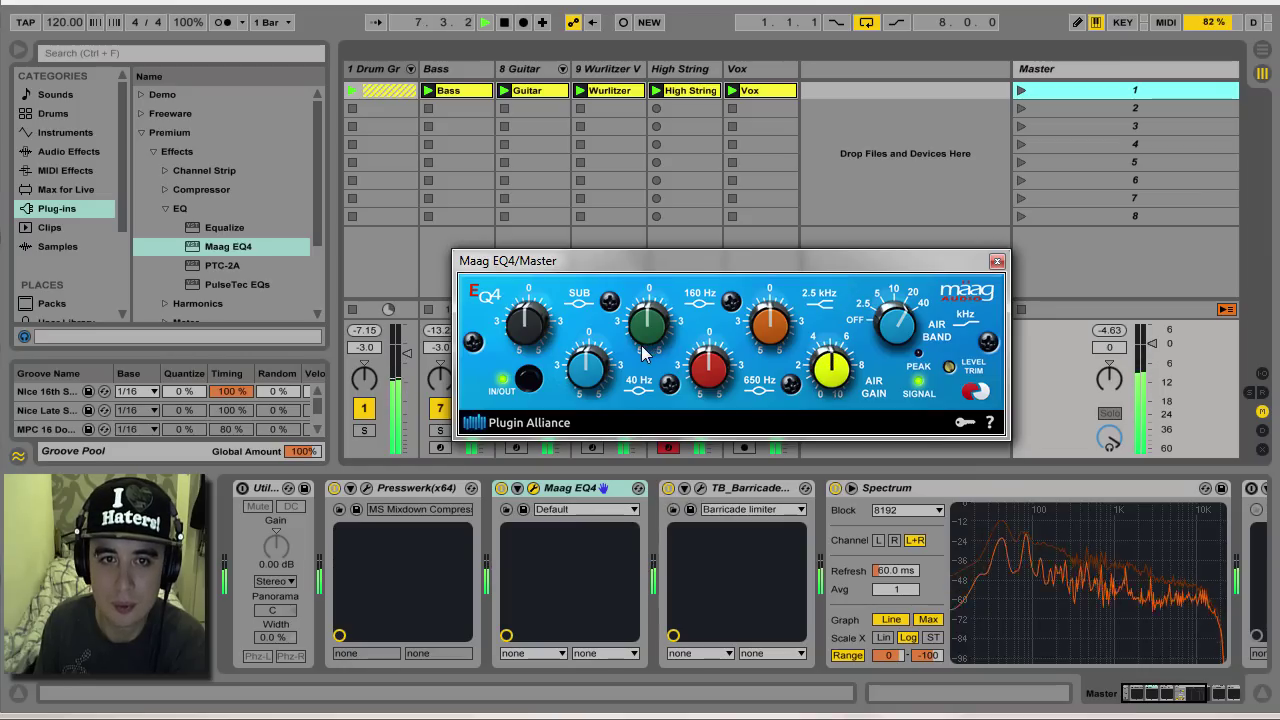
left_click_drag(646, 340, 598, 364)
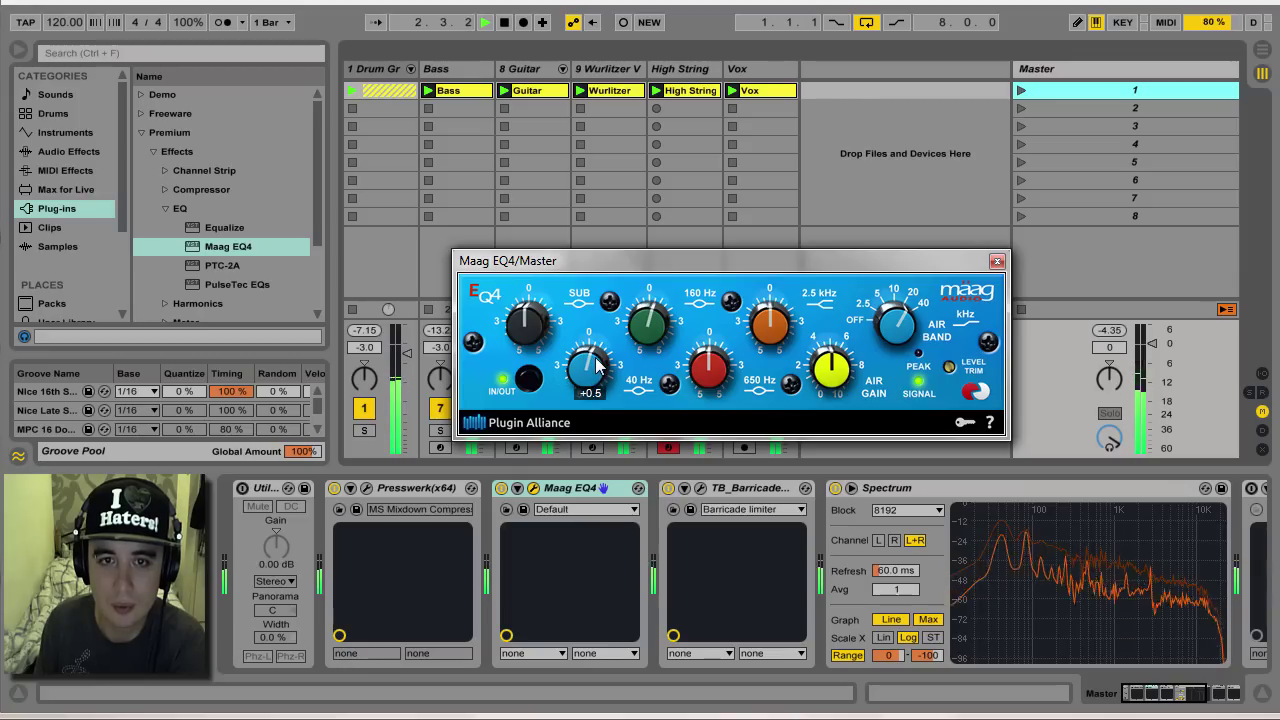
left_click(997, 261)
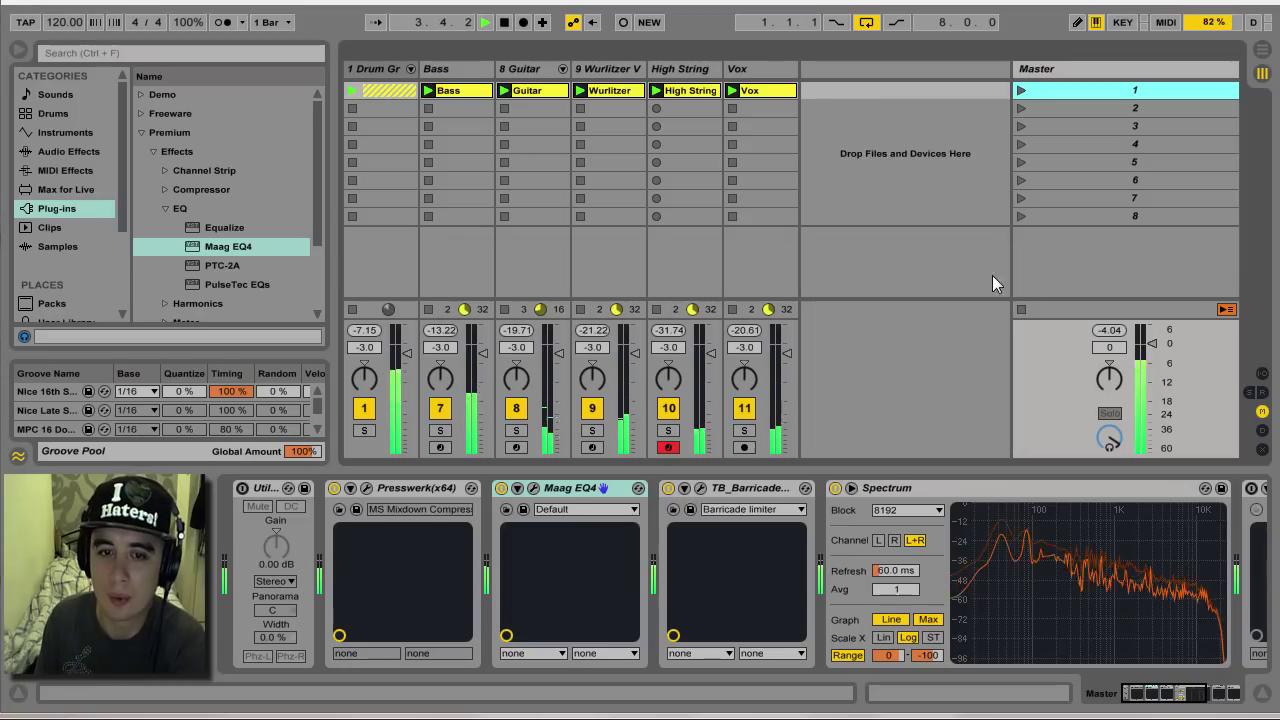
Step: Open the TB_Barricade limiter on the Master, set its Input gain to +2.8 dB, and uncover the Master meter
left_click(702, 488)
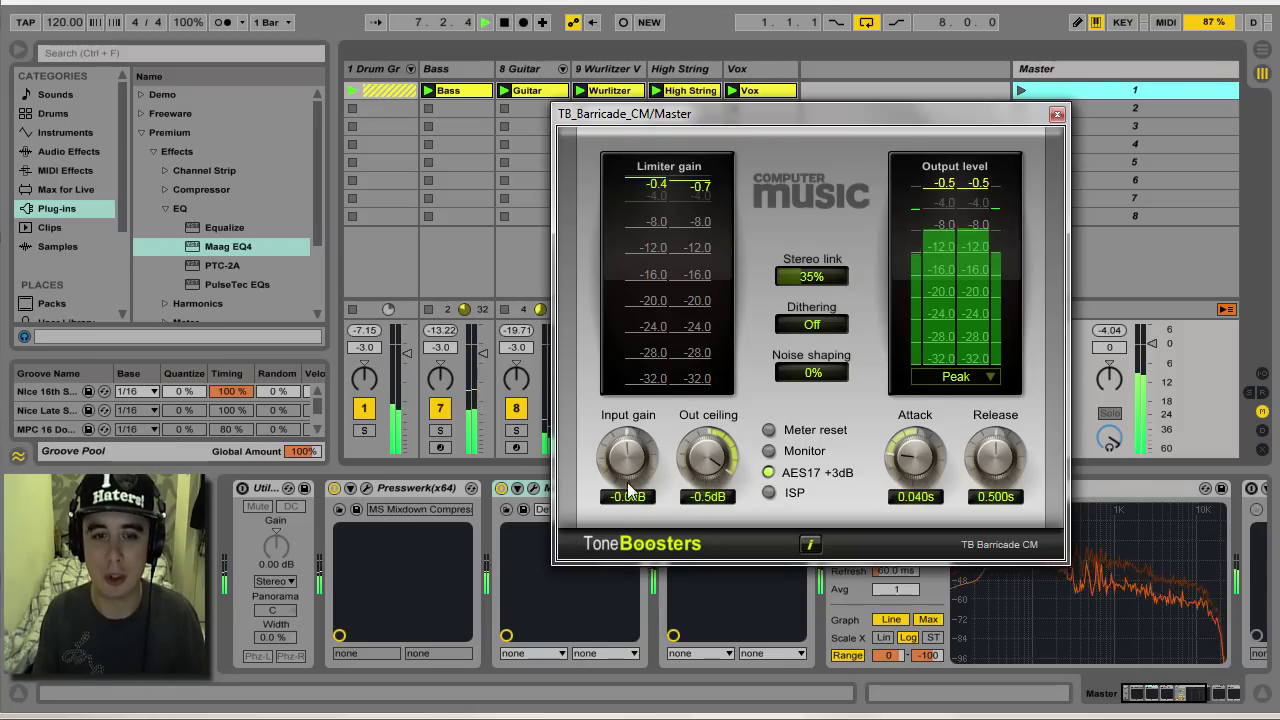
left_click_drag(628, 488, 634, 450)
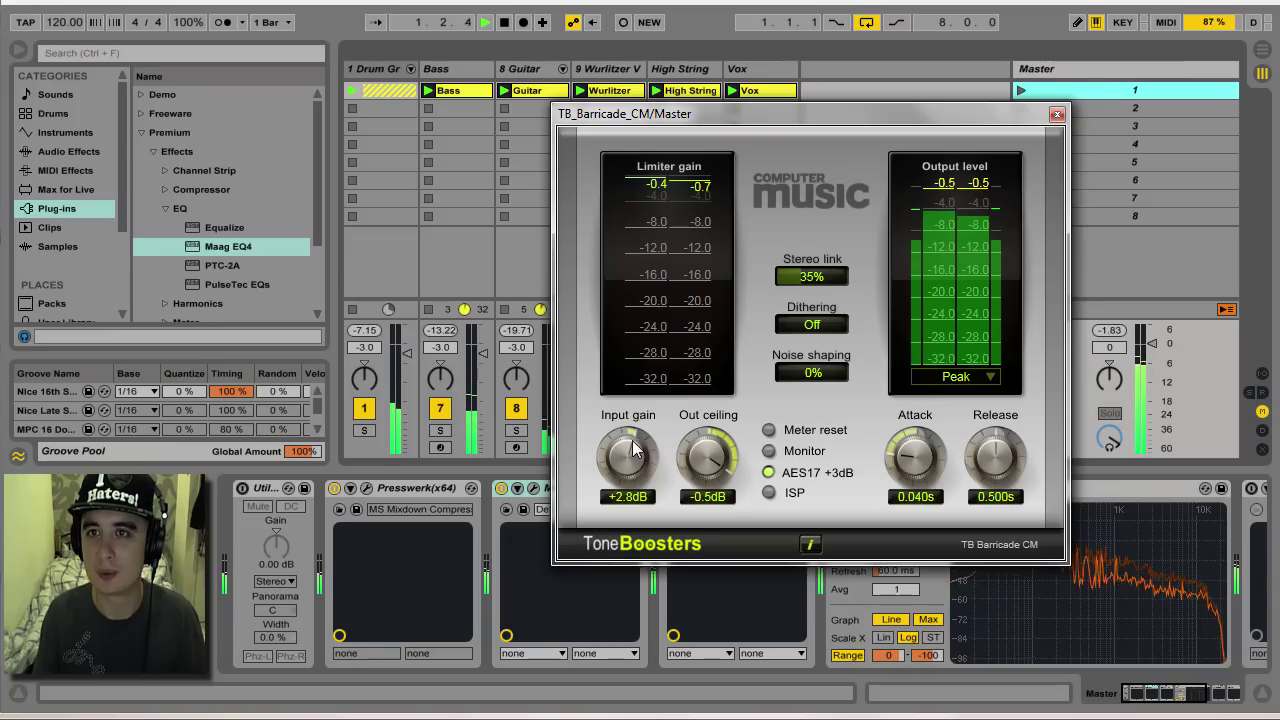
left_click_drag(706, 116, 580, 114)
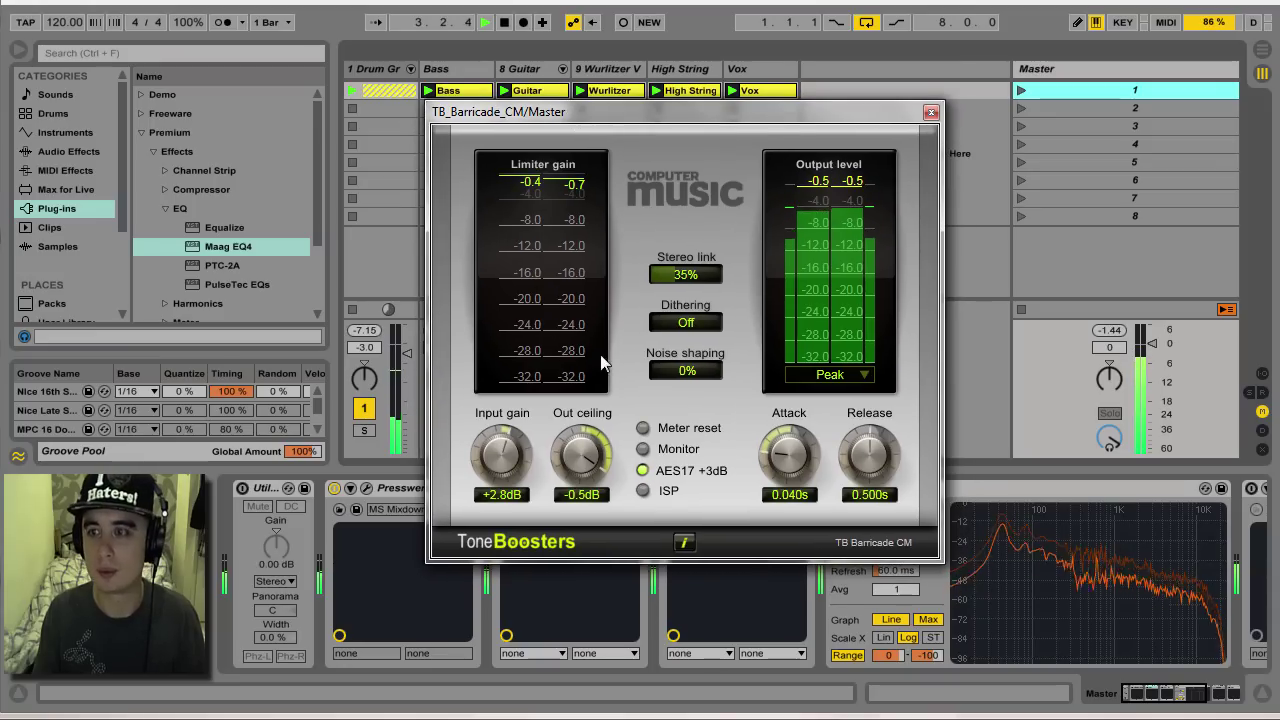
Step: Open bx_meter at the end of the Master chain and raise TB_Barricade's Input gain to +4.6 dB
left_click(1165, 697)
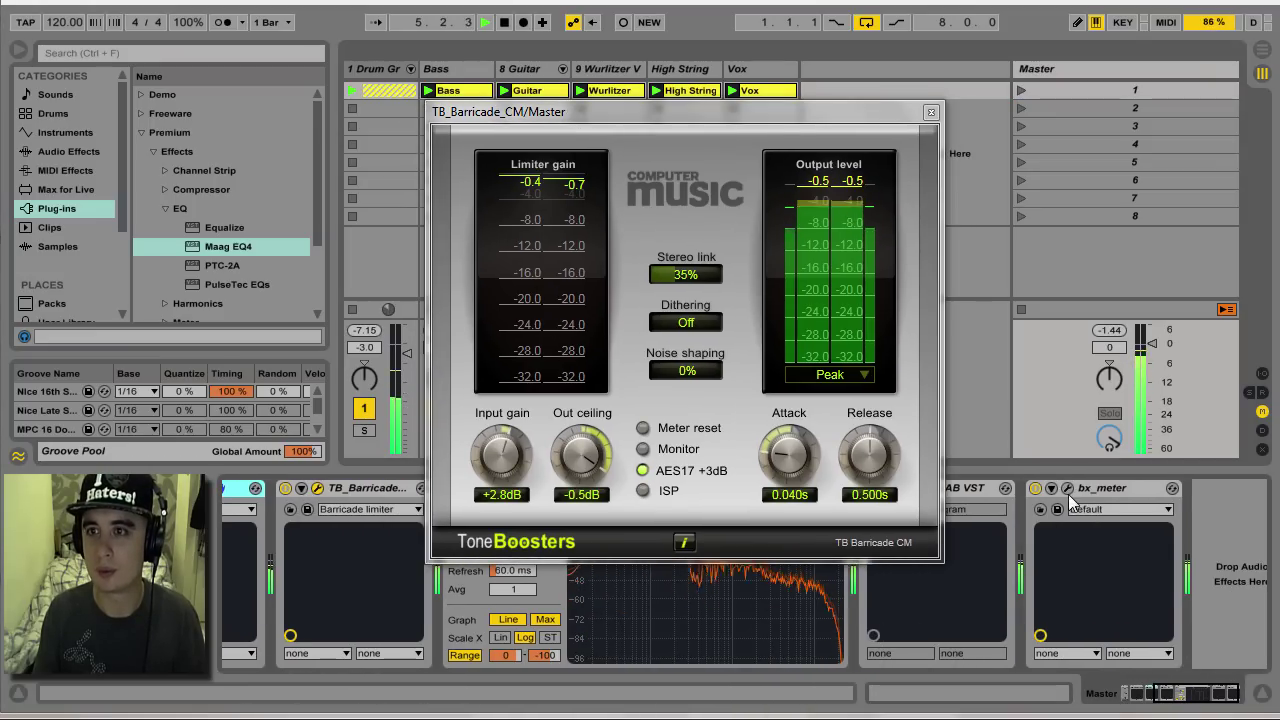
left_click(1067, 490)
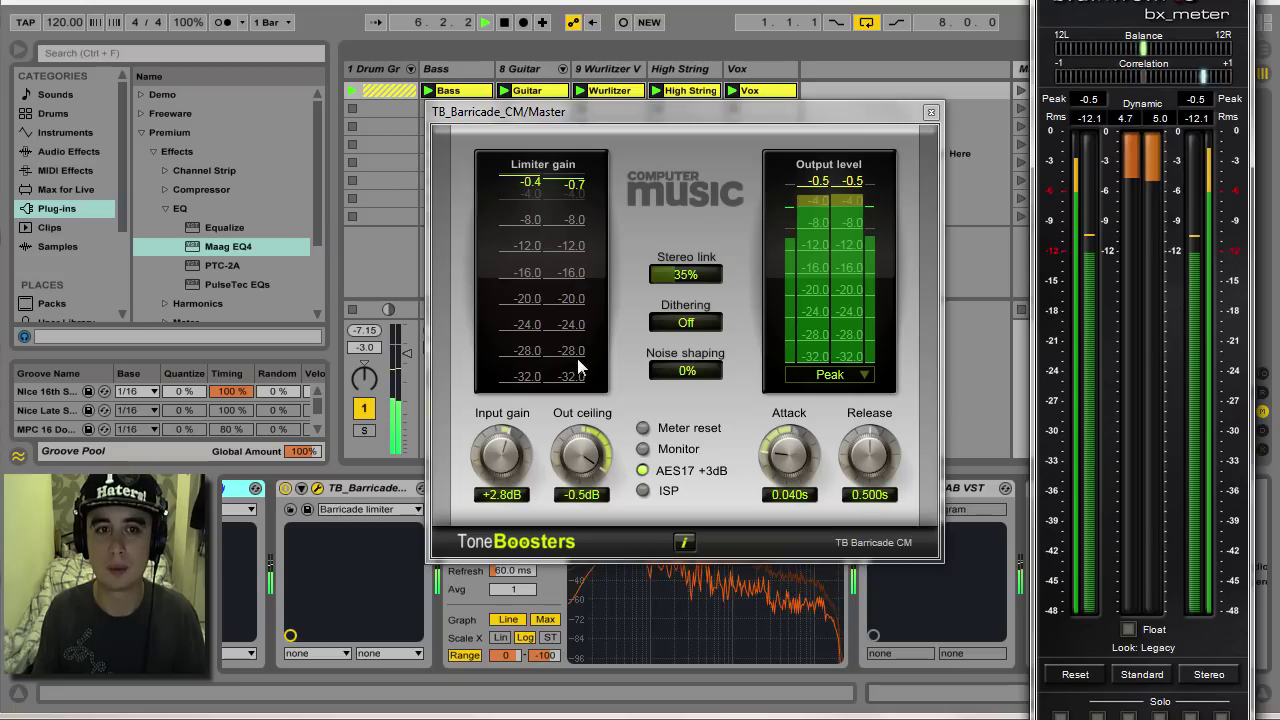
left_click_drag(502, 456, 506, 454)
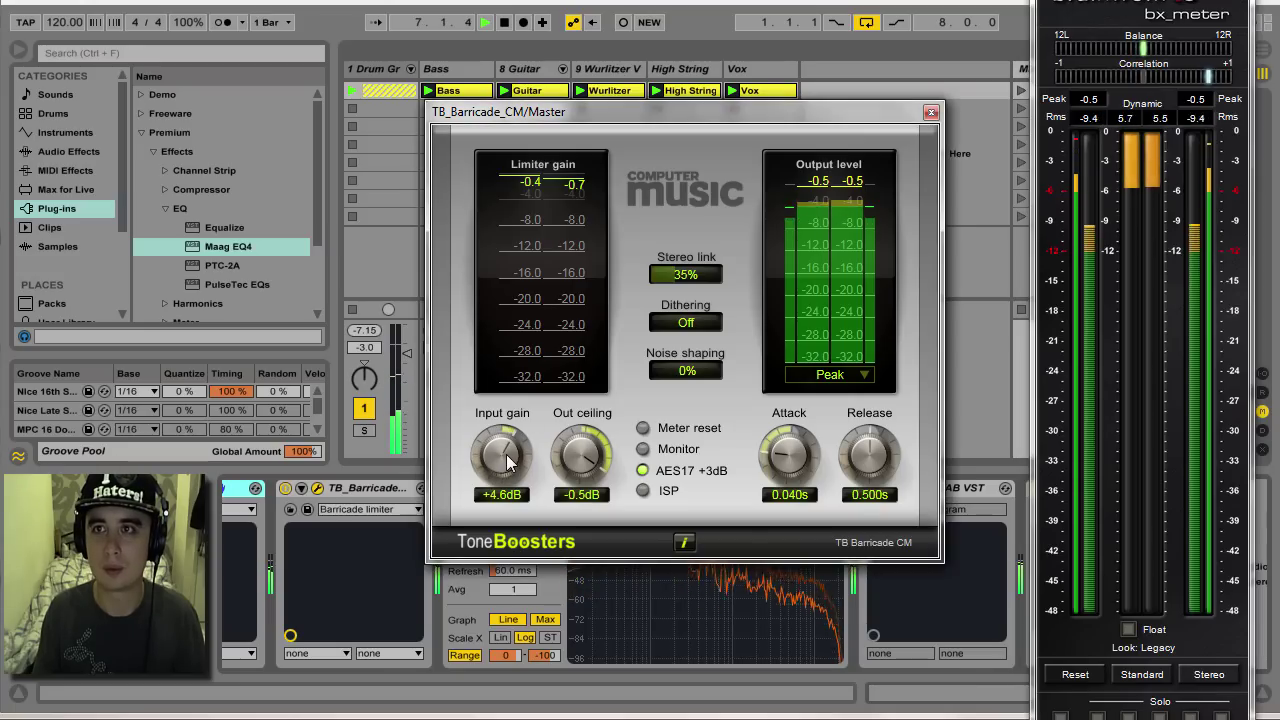